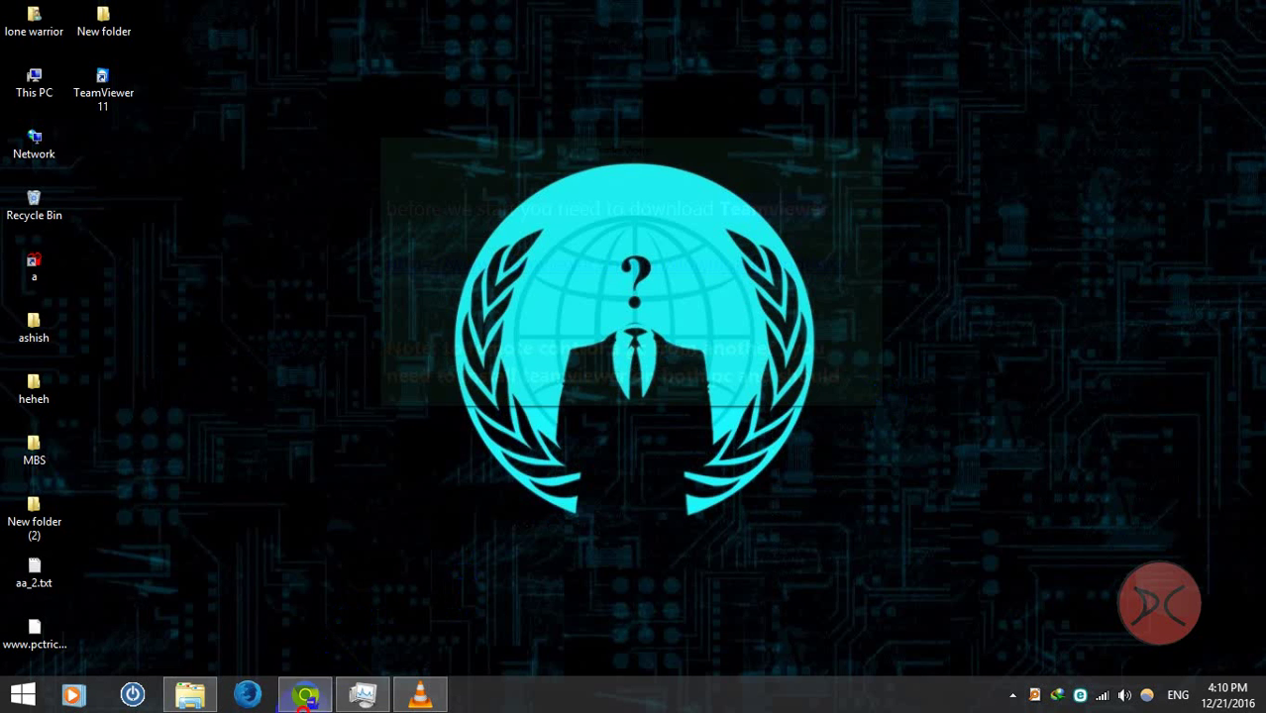
View the TeamViewer for Windows download page, minimize the browser, and highlight the note about installing TeamViewer on both PCs.
click(305, 693)
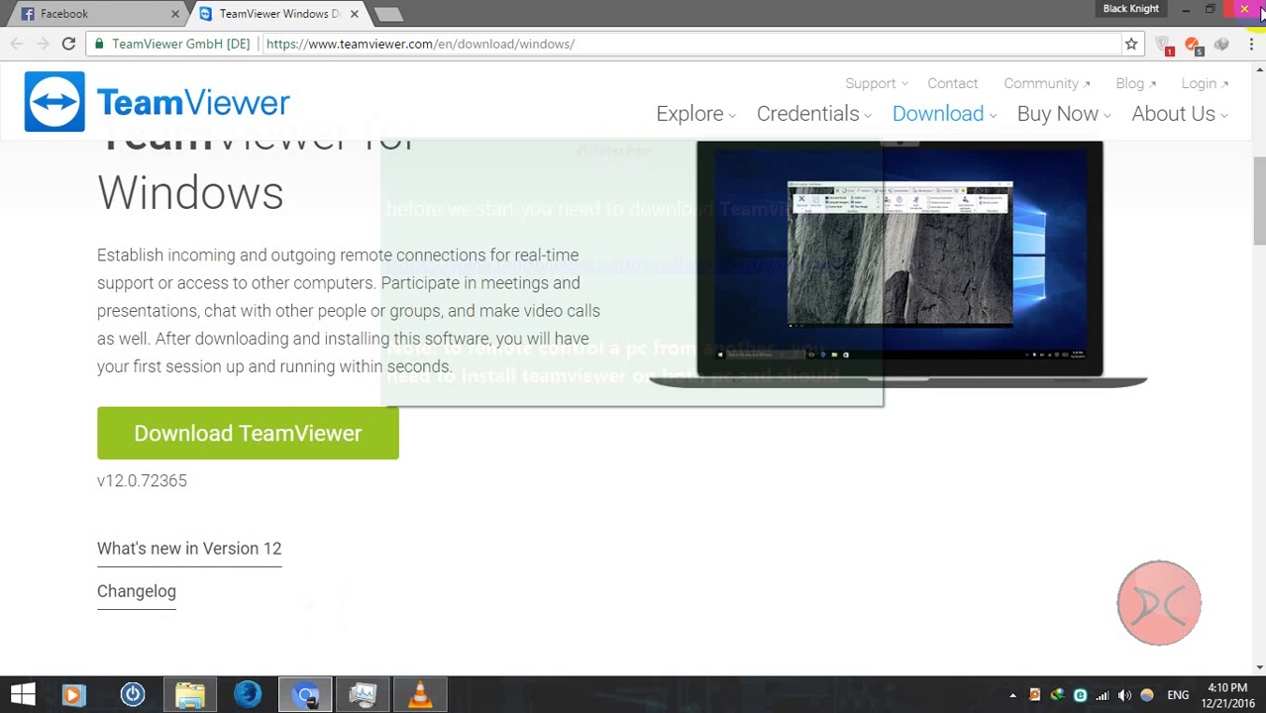
click(1185, 9)
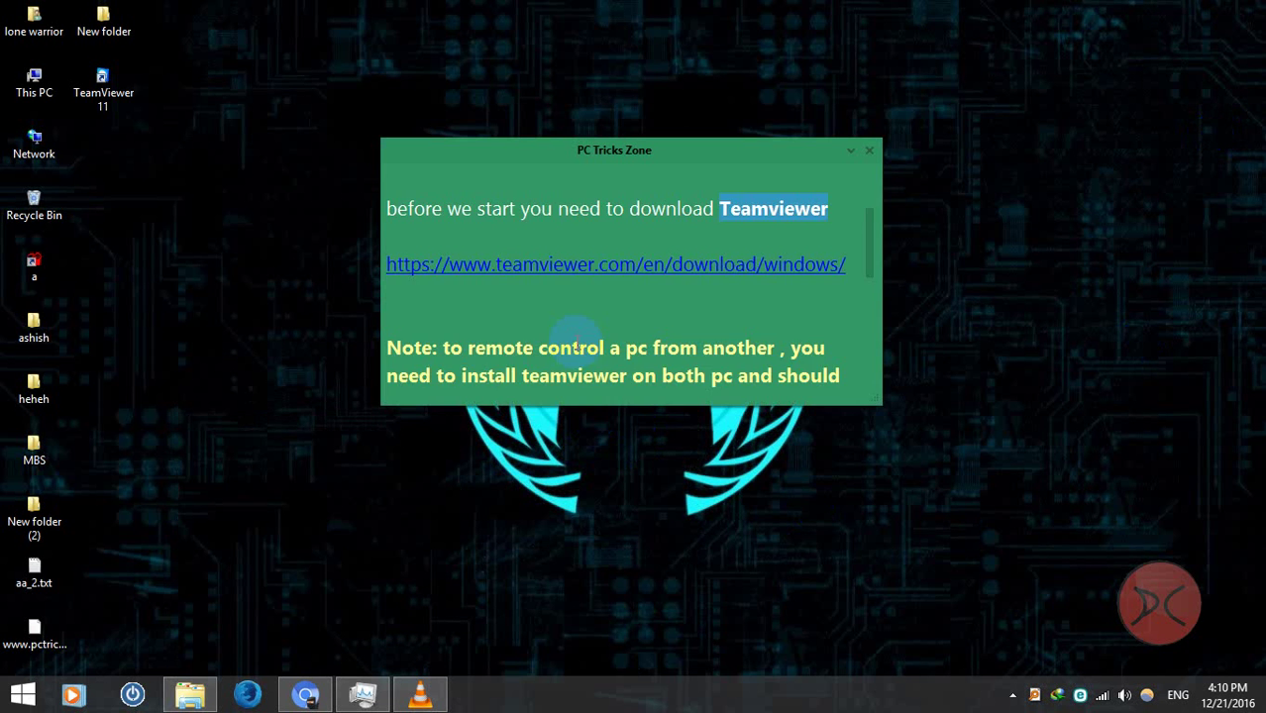
drag(741, 320, 376, 248)
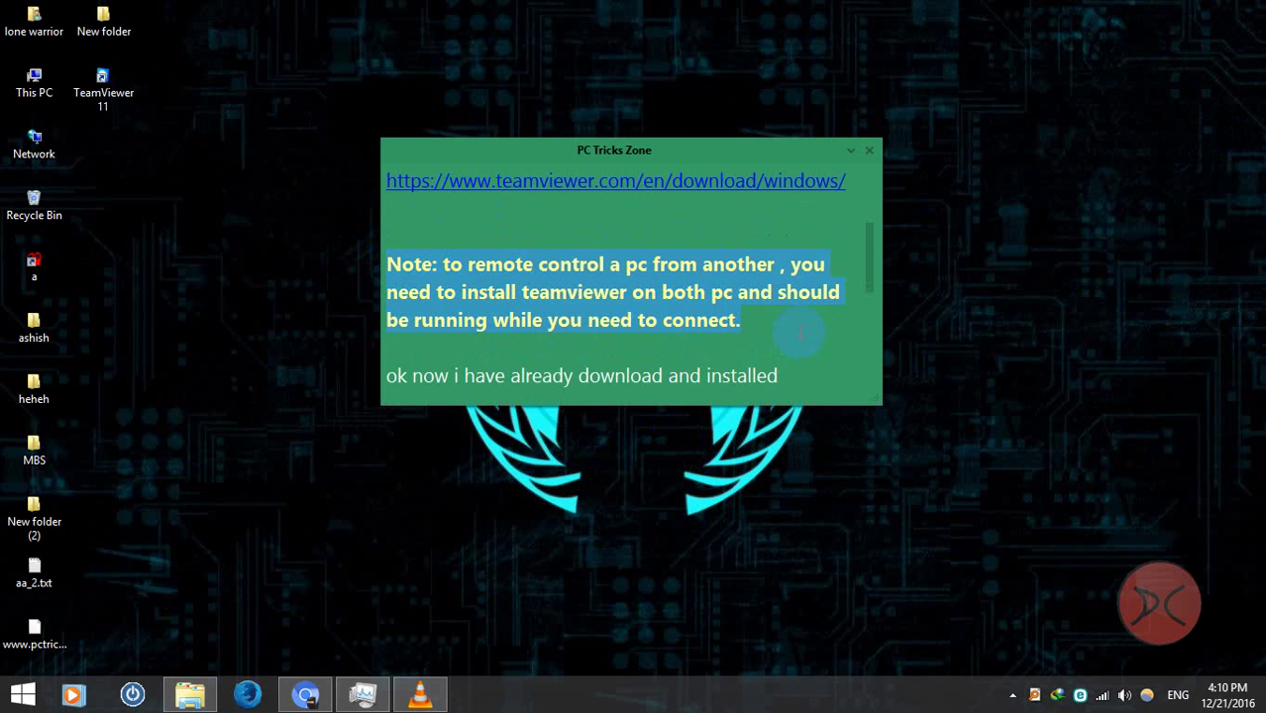
click(755, 322)
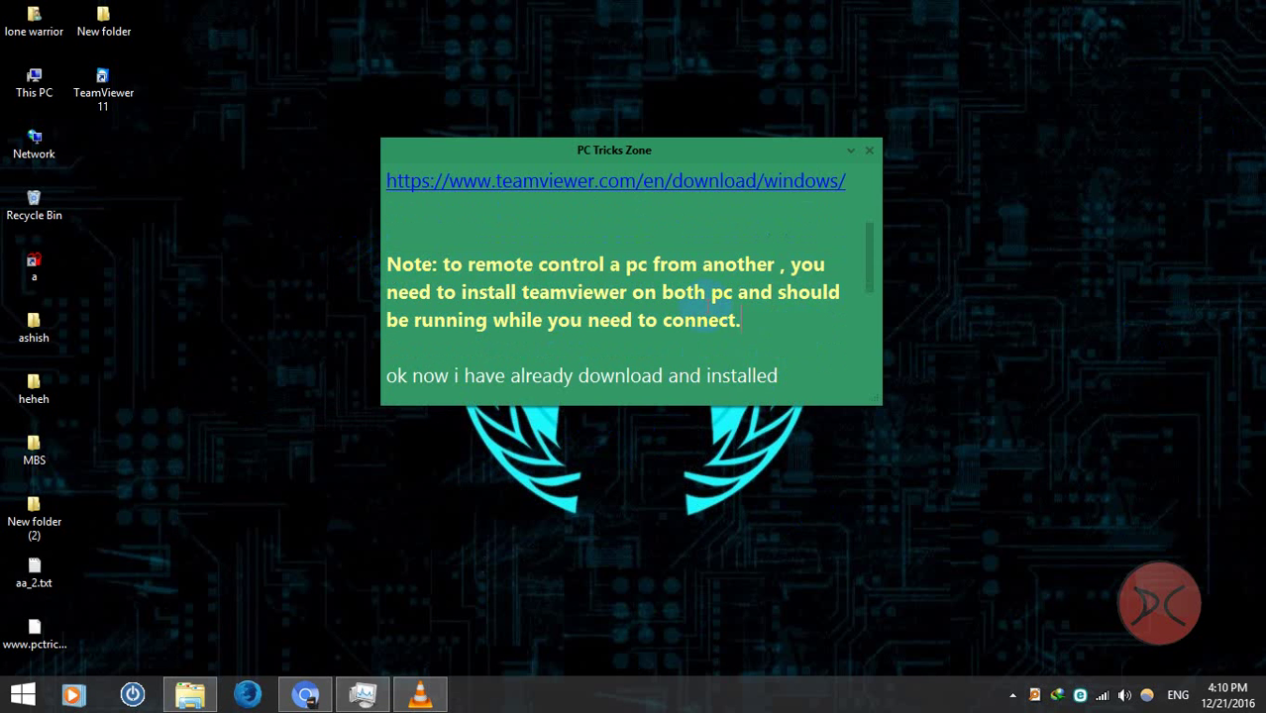
Try switching the bold formatting of "both pc" in the yellow note paragraph.
drag(664, 293, 735, 294)
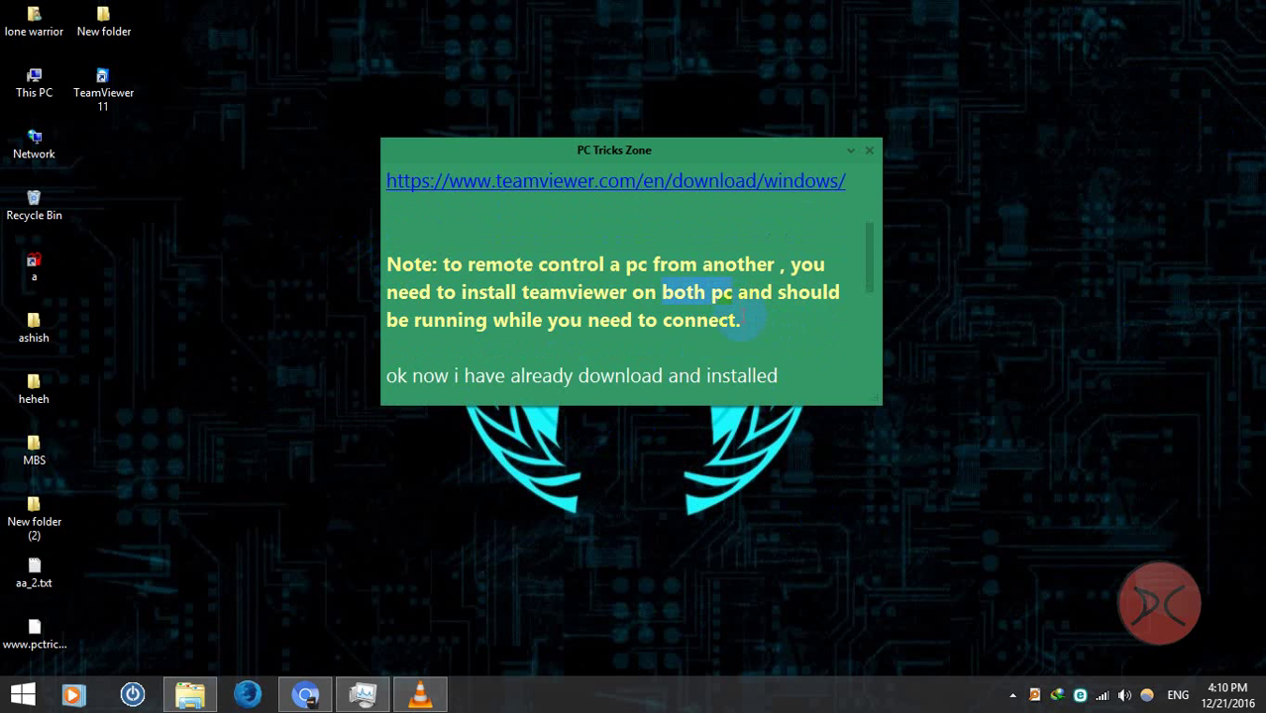
key(ctrl+b)
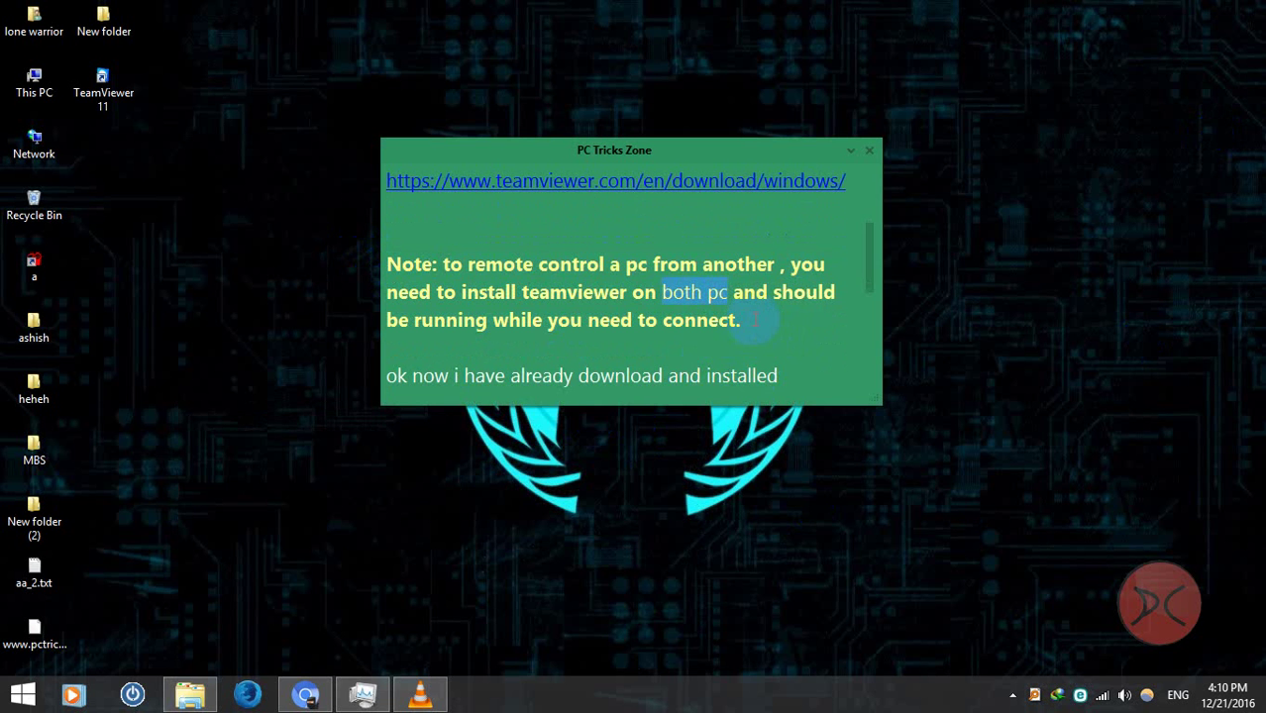
key(ctrl+b)
Highlight the yellow note paragraph and the line "ok now i have already download and installed" for reading.
drag(760, 317, 334, 269)
scroll(693, 307, down, 1)
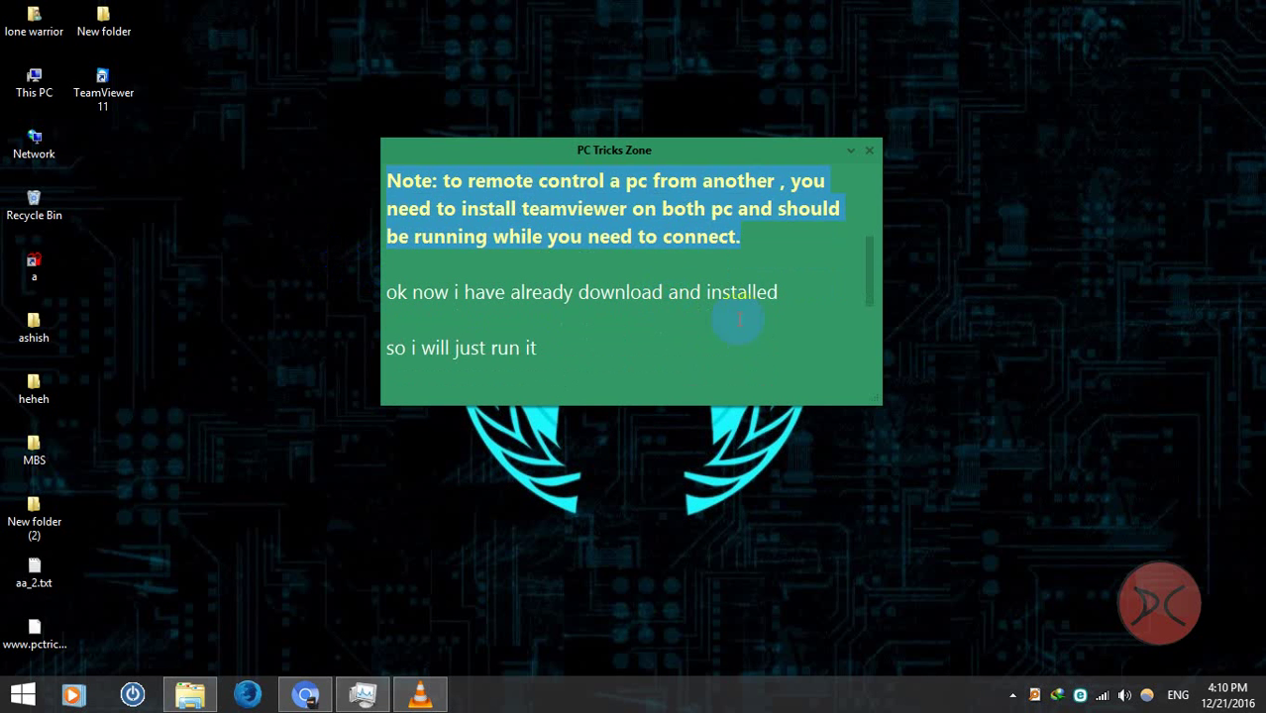
drag(805, 292, 258, 287)
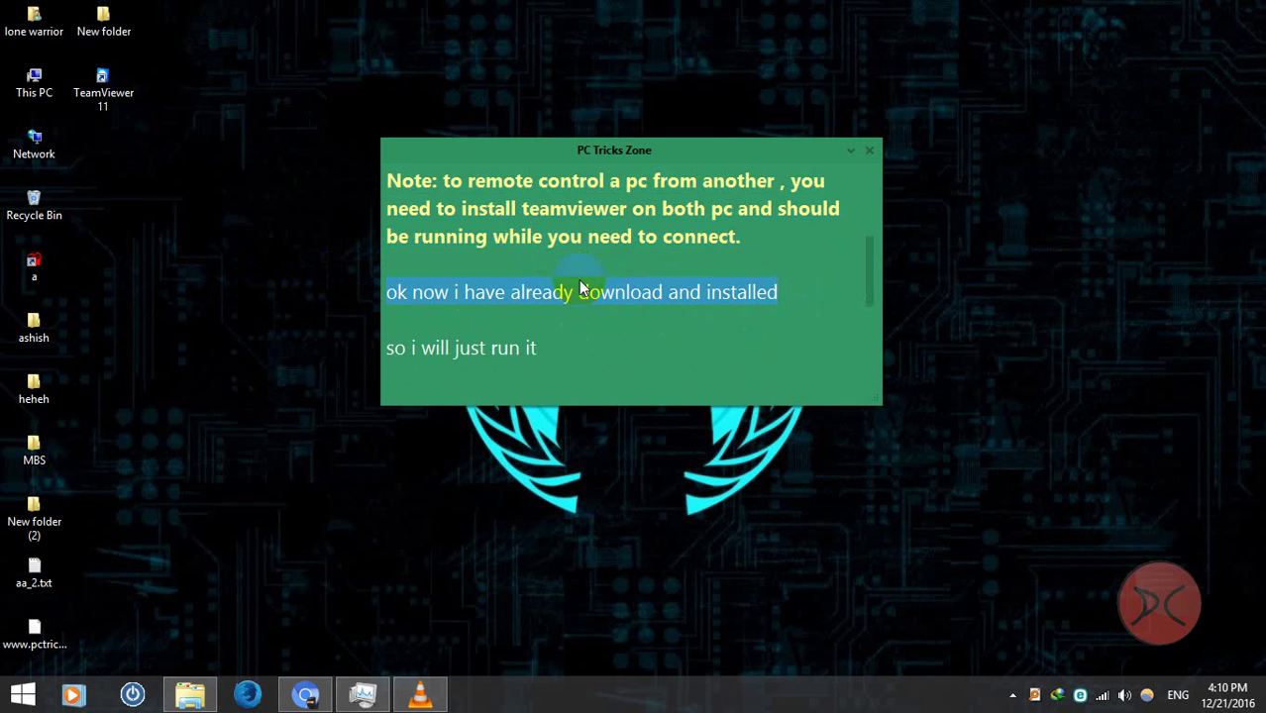
Launch TeamViewer 11 from the desktop and move the PC Tricks Zone note aside to make room for it.
double_click(108, 104)
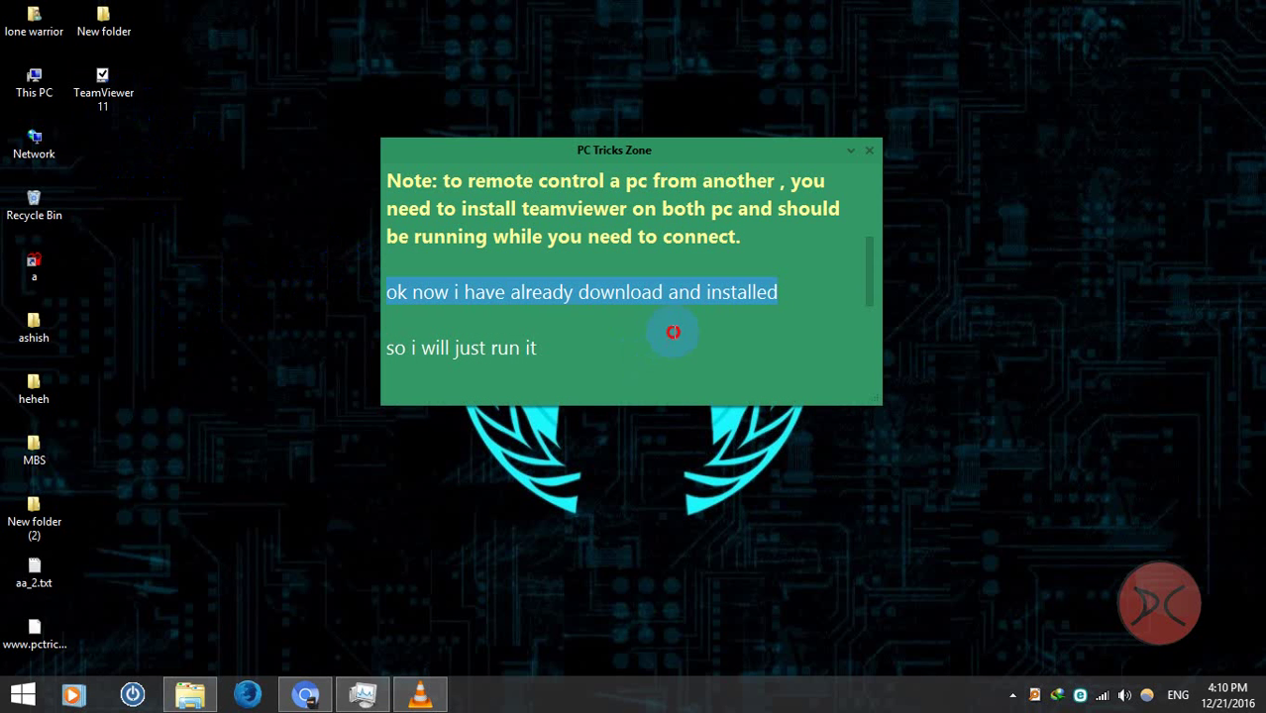
click(416, 320)
scroll(580, 348, down, 1)
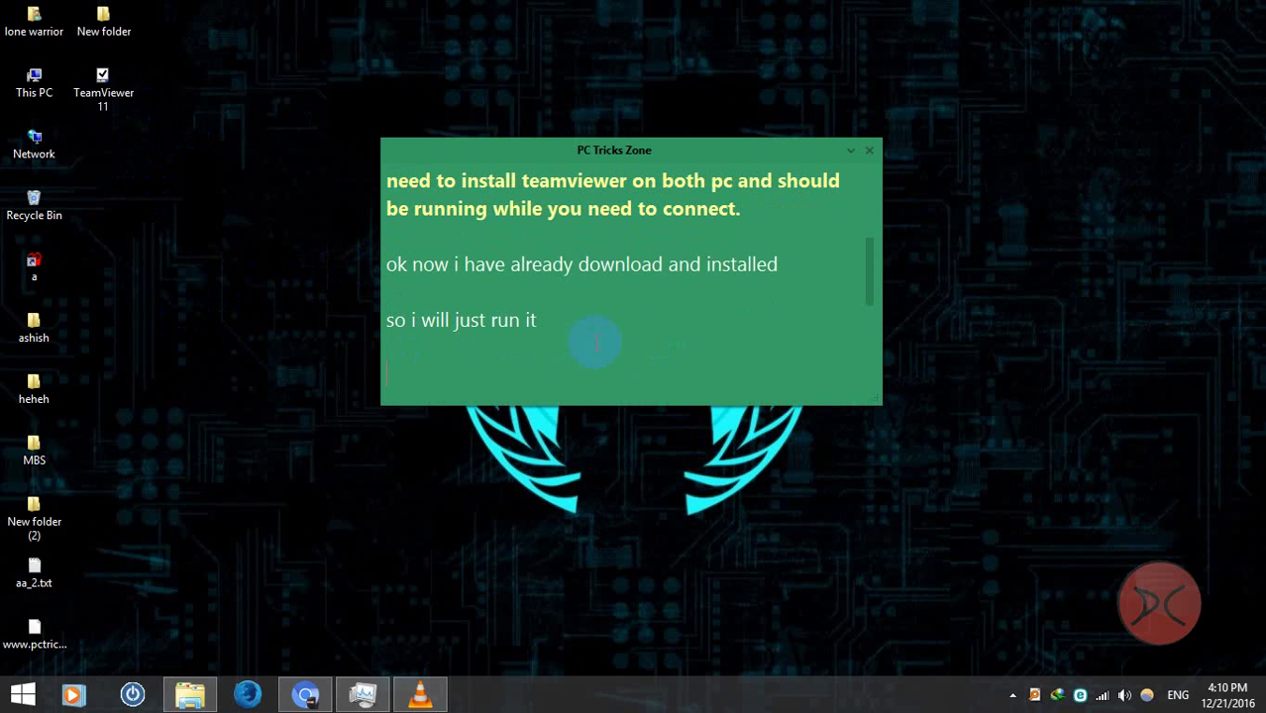
drag(593, 318, 292, 318)
drag(517, 156, 853, 80)
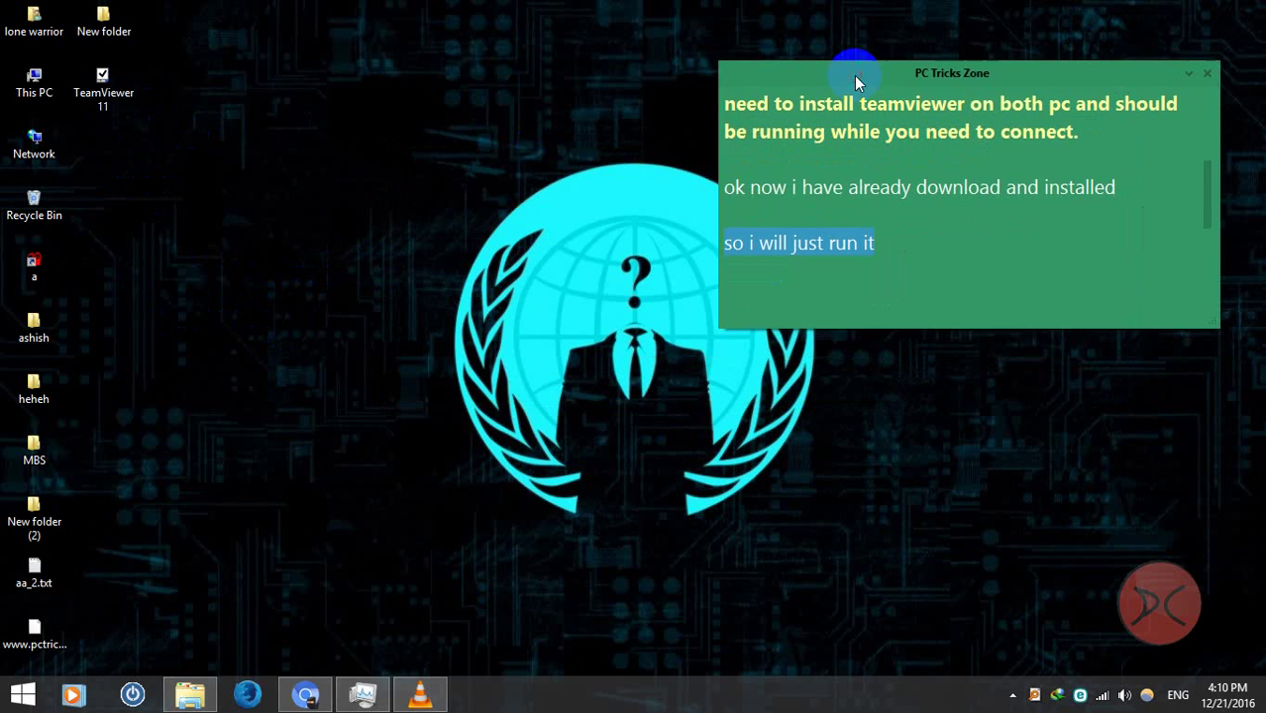
double_click(104, 87)
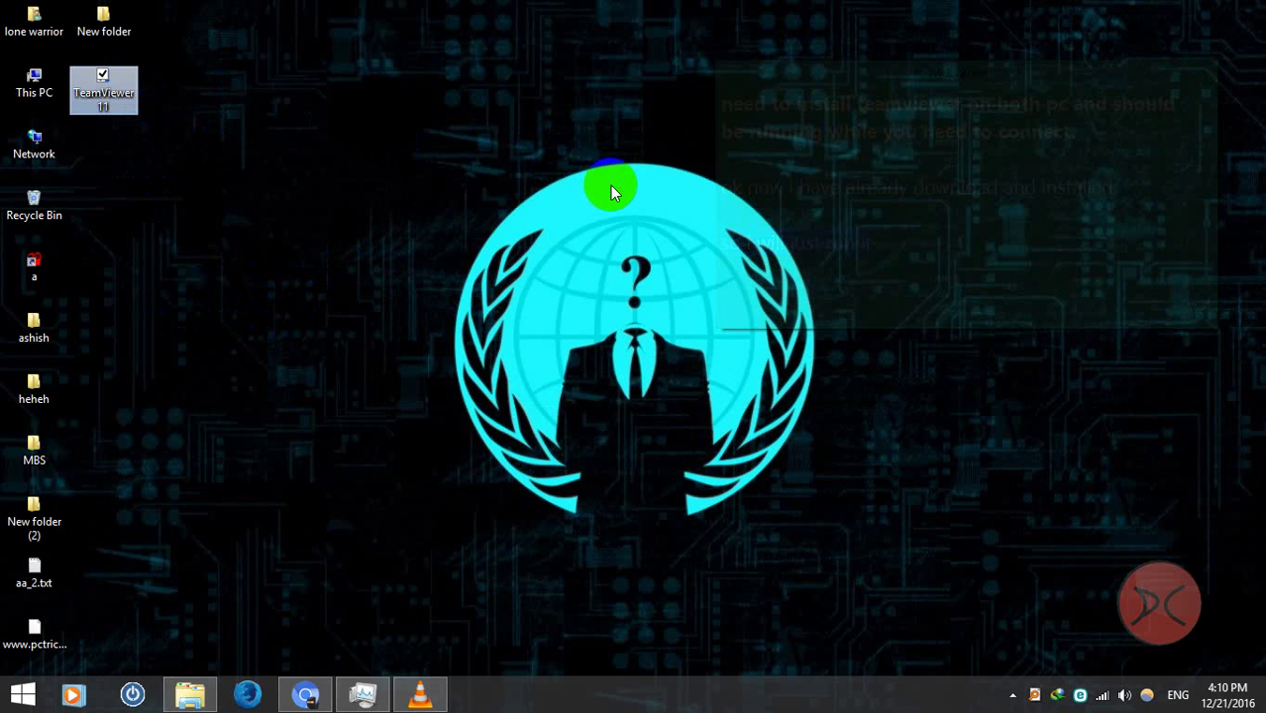
click(896, 277)
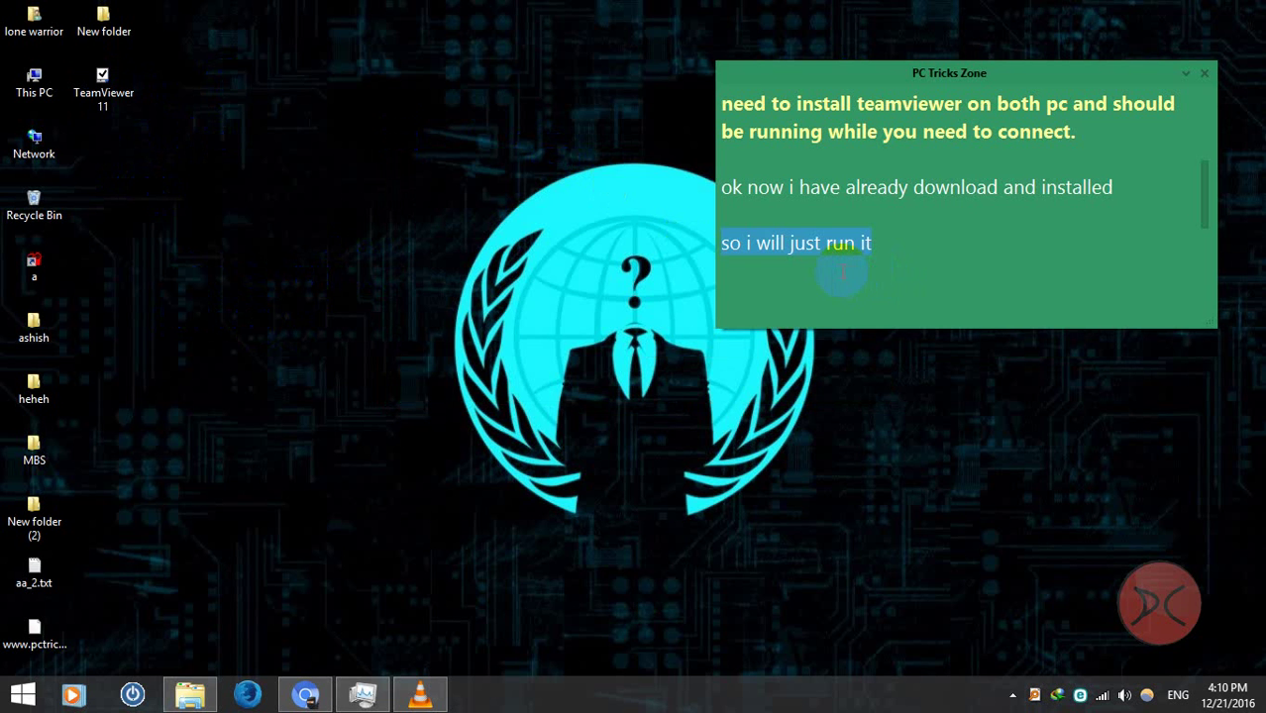
click(772, 274)
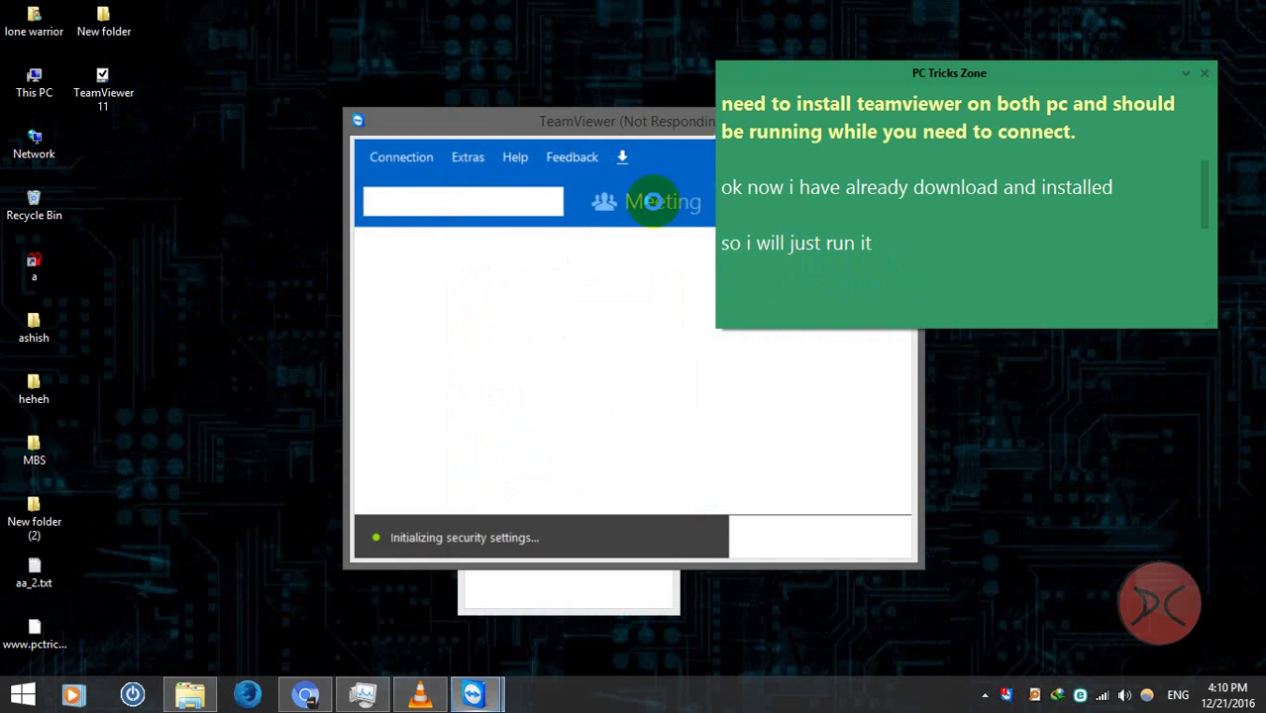
Close the Computers & Contacts window and position the TeamViewer window fully visible beside the note.
drag(510, 125, 124, 91)
click(649, 166)
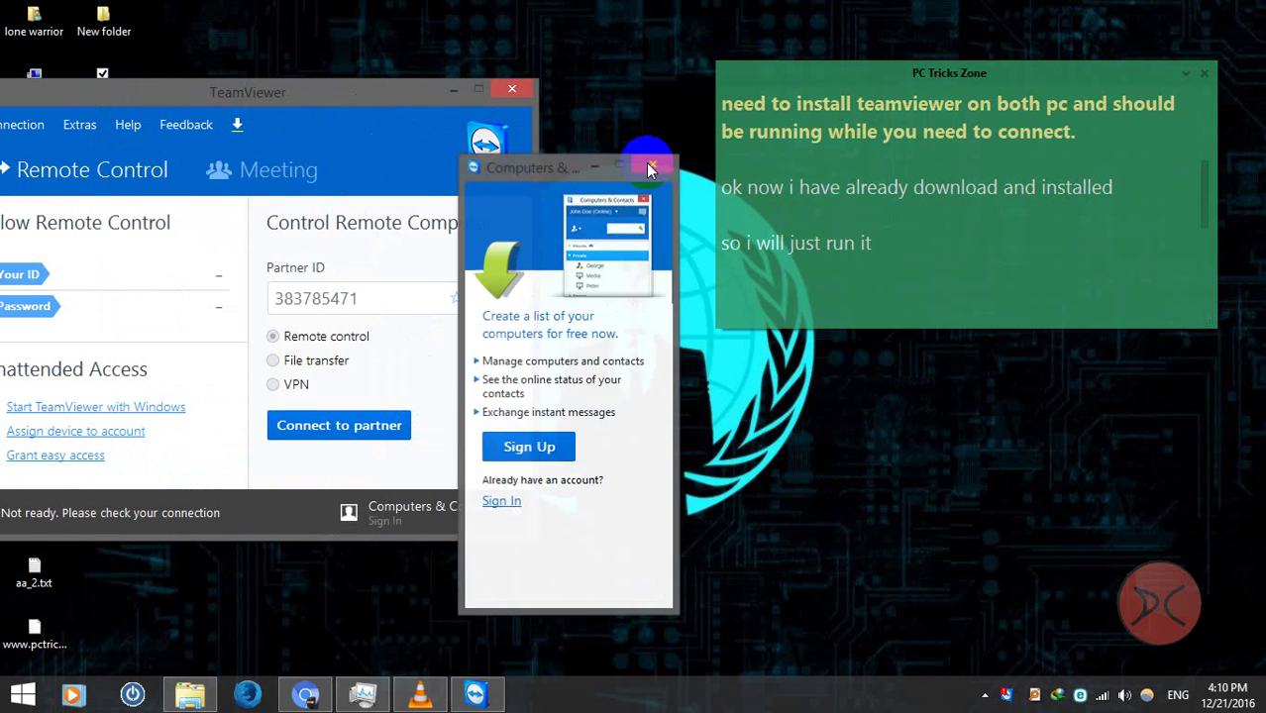
drag(271, 94, 378, 89)
Add the line "after running it will give you a id and password if you are connected to internet" to the note.
click(795, 289)
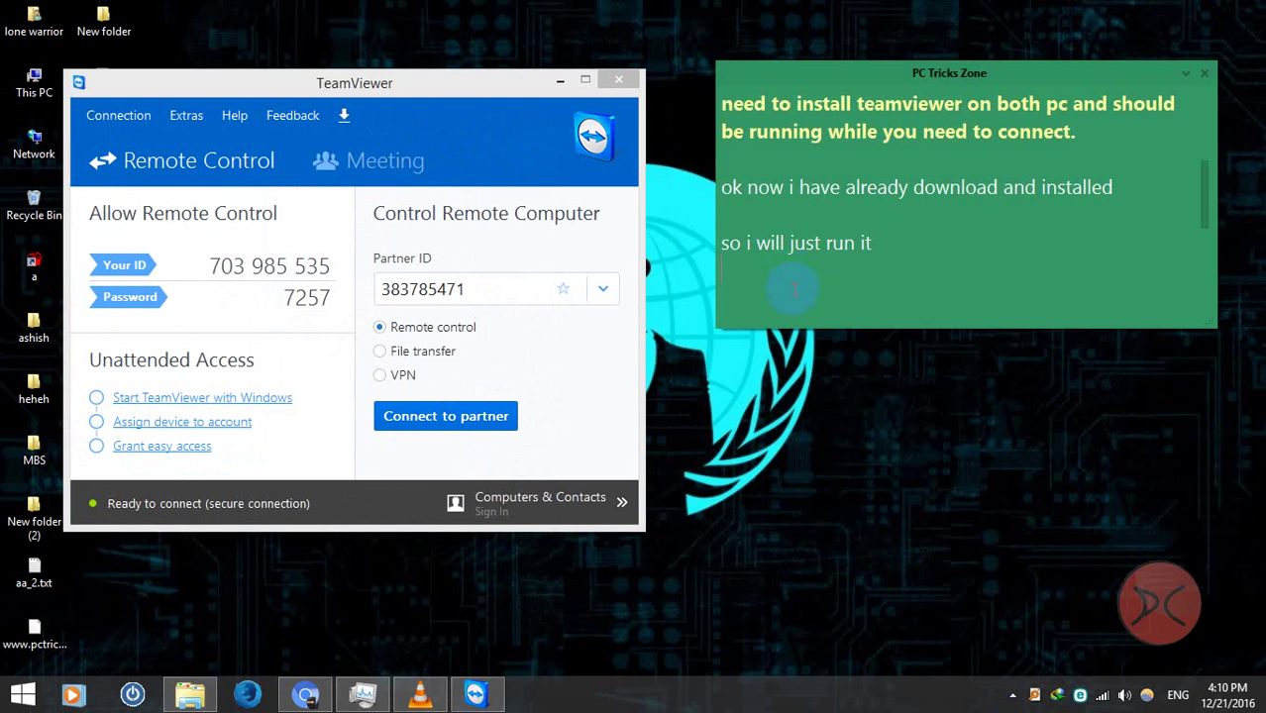
text(after )
text(runnign)
key(BackSpace)
key(BackSpace)
text(ng i)
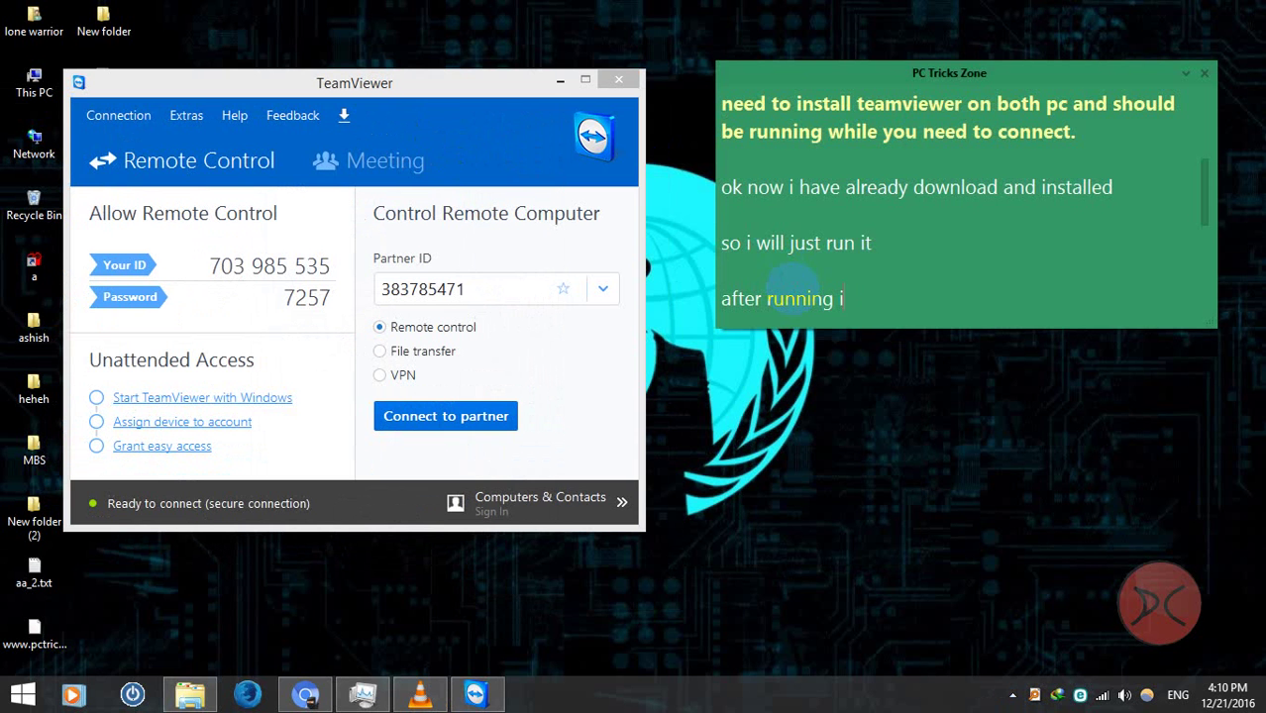
text(t will give you a id)
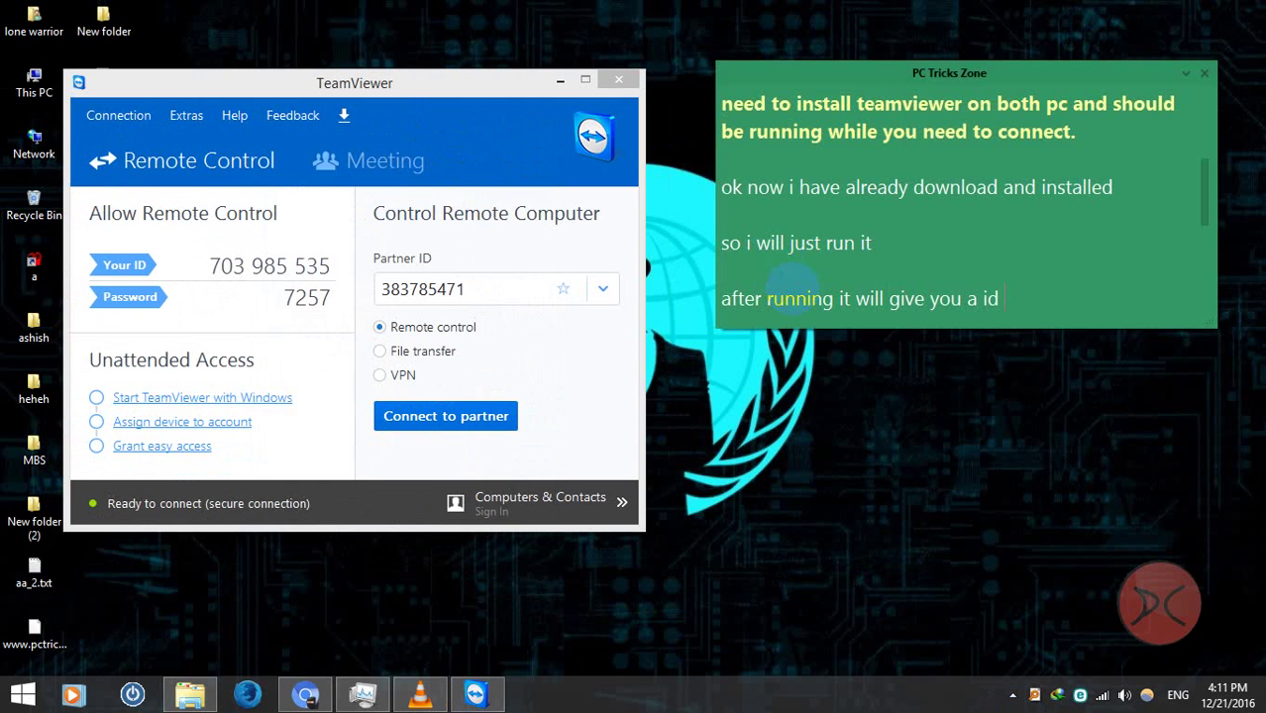
text( and password)
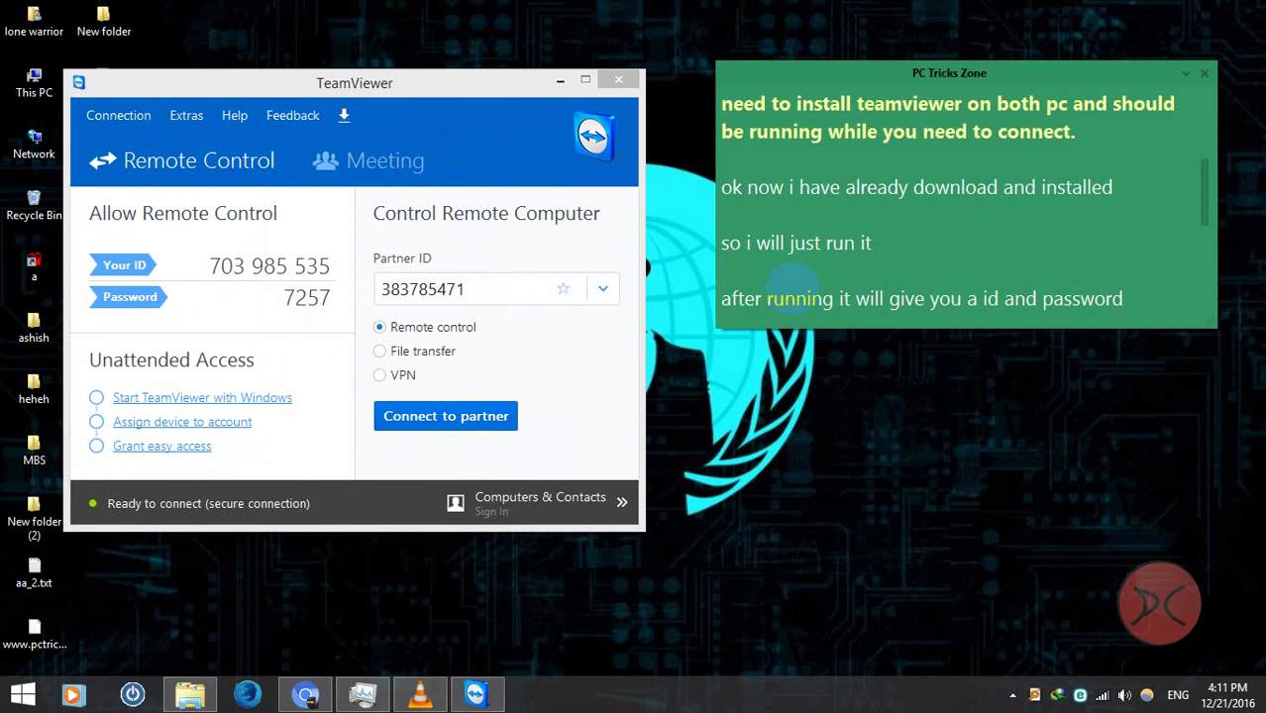
text( if you are com)
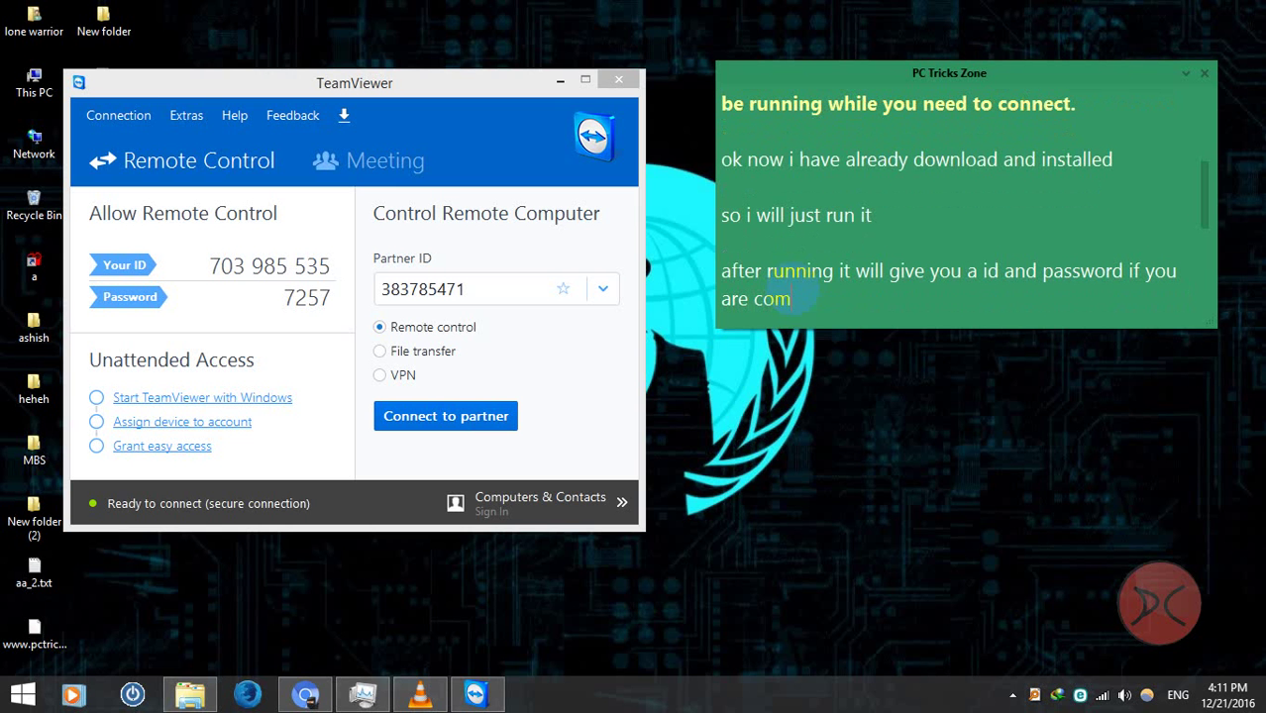
key(BackSpace)
text(nnected to internet)
Add a new paragraph to the note reading "now ask for the pcs id and password to connect".
key(Return)
key(Return)
key(Return)
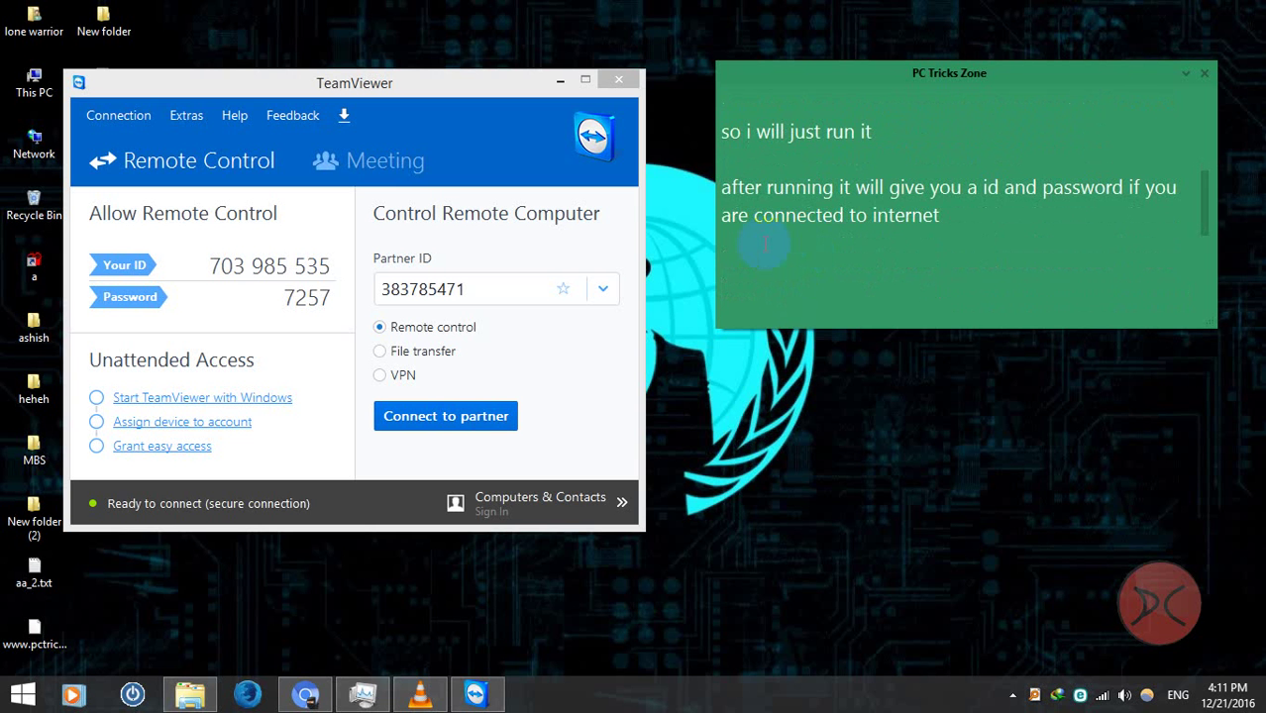
text(now ask for the )
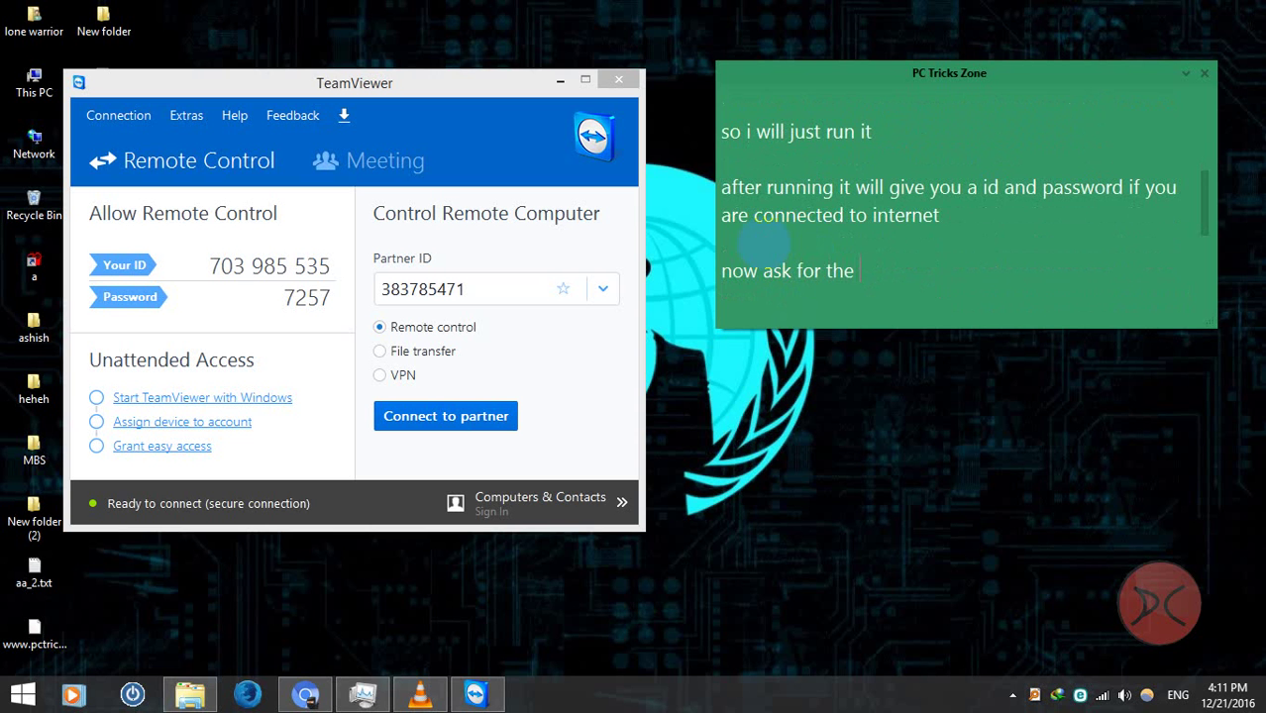
text(pcs)
key(BackSpace)
text(id and p)
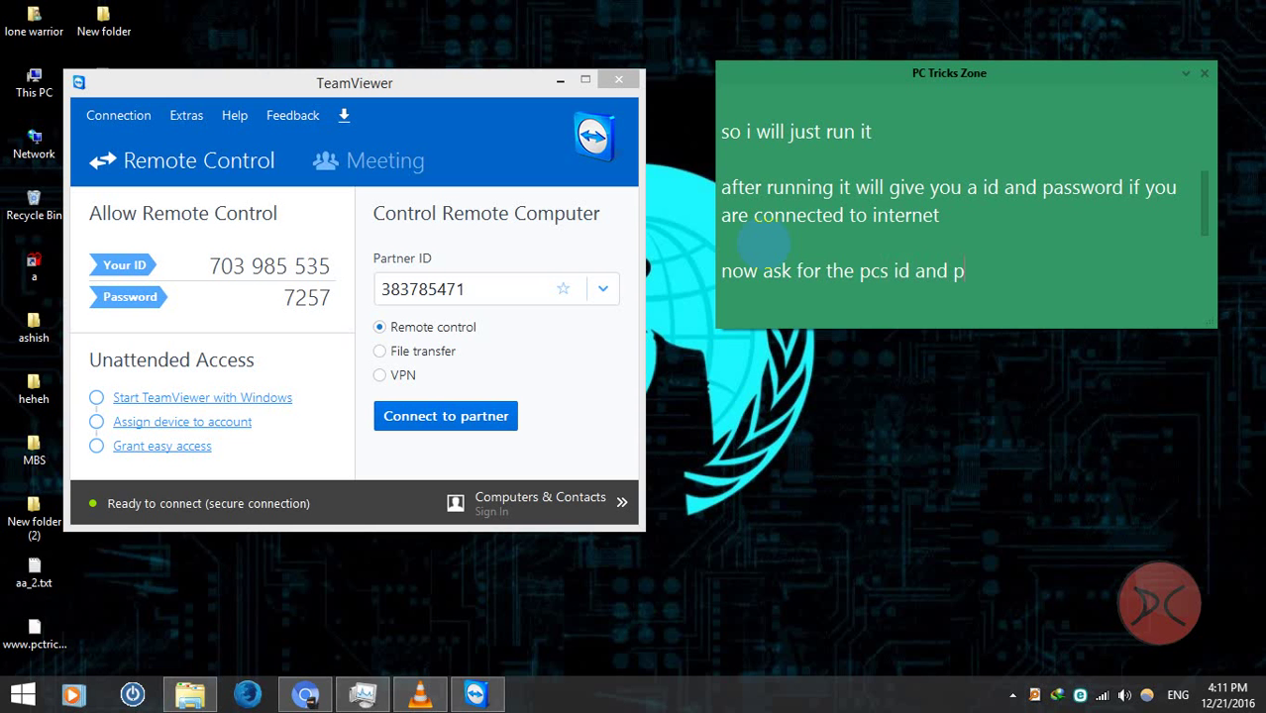
text(assword to connect)
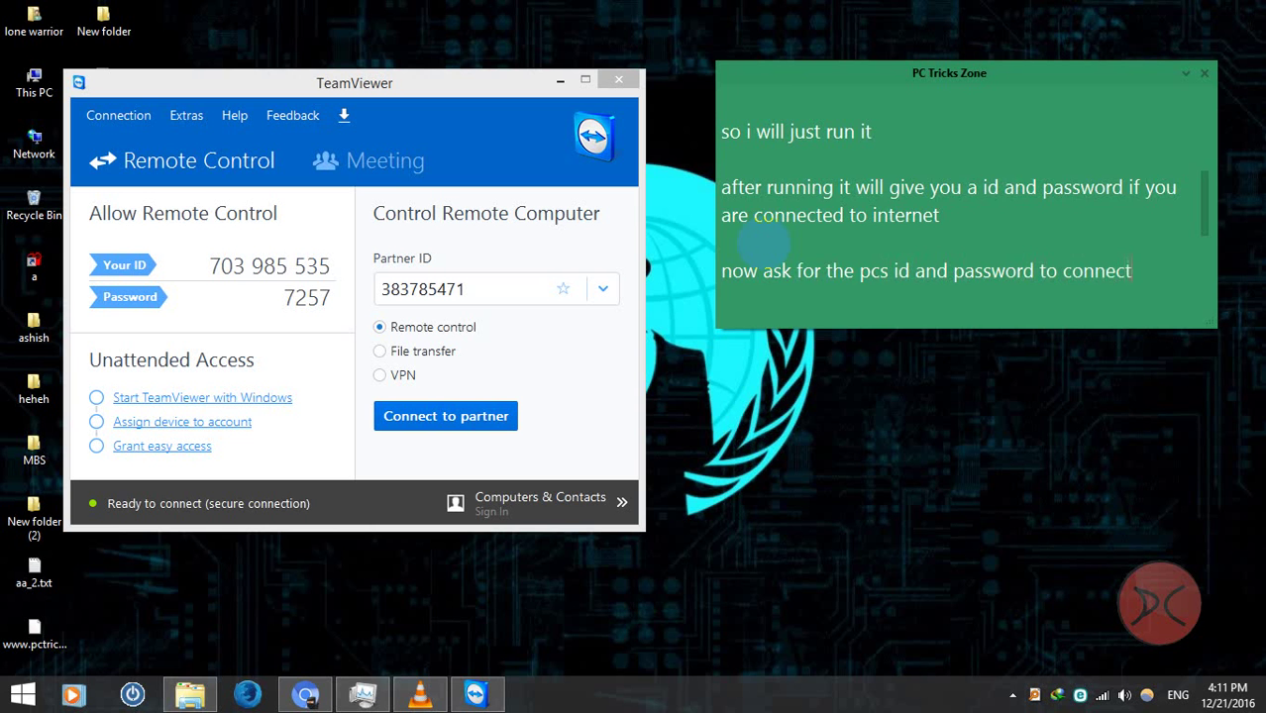
Add the line "i have already aquired that" below the previous paragraph in the note.
key(Return)
text(i ha)
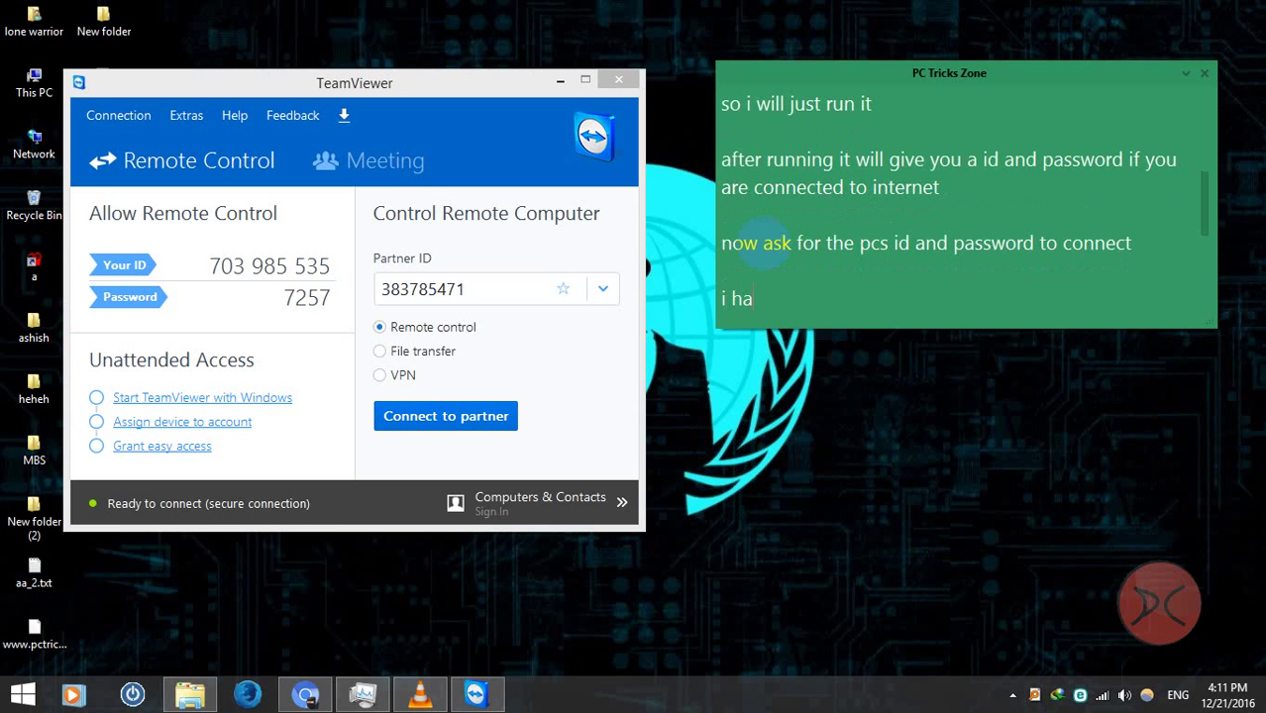
text(ve already aq)
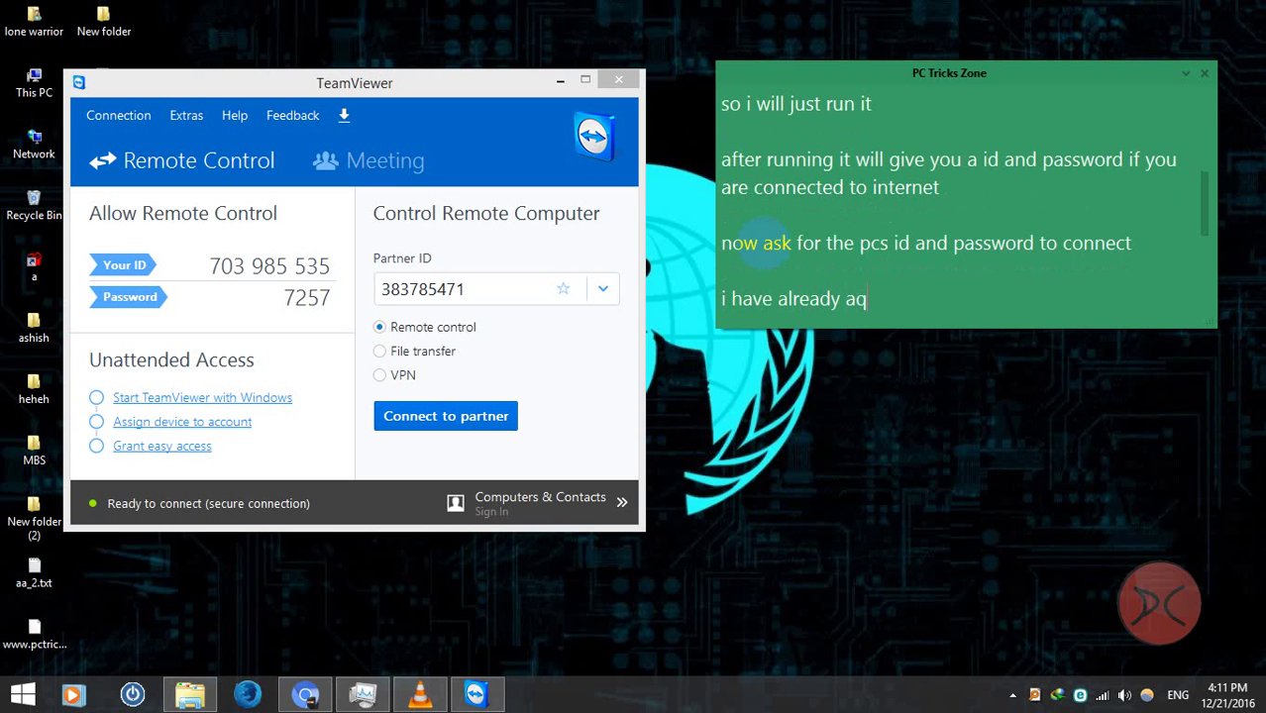
text(uired ht)
key(BackSpace)
key(BackSpace)
text(thja)
key(BackSpace)
key(BackSpace)
Reduce the gap above the partner ID and password in the note to one blank line and highlight both.
scroll(753, 242, down, 1)
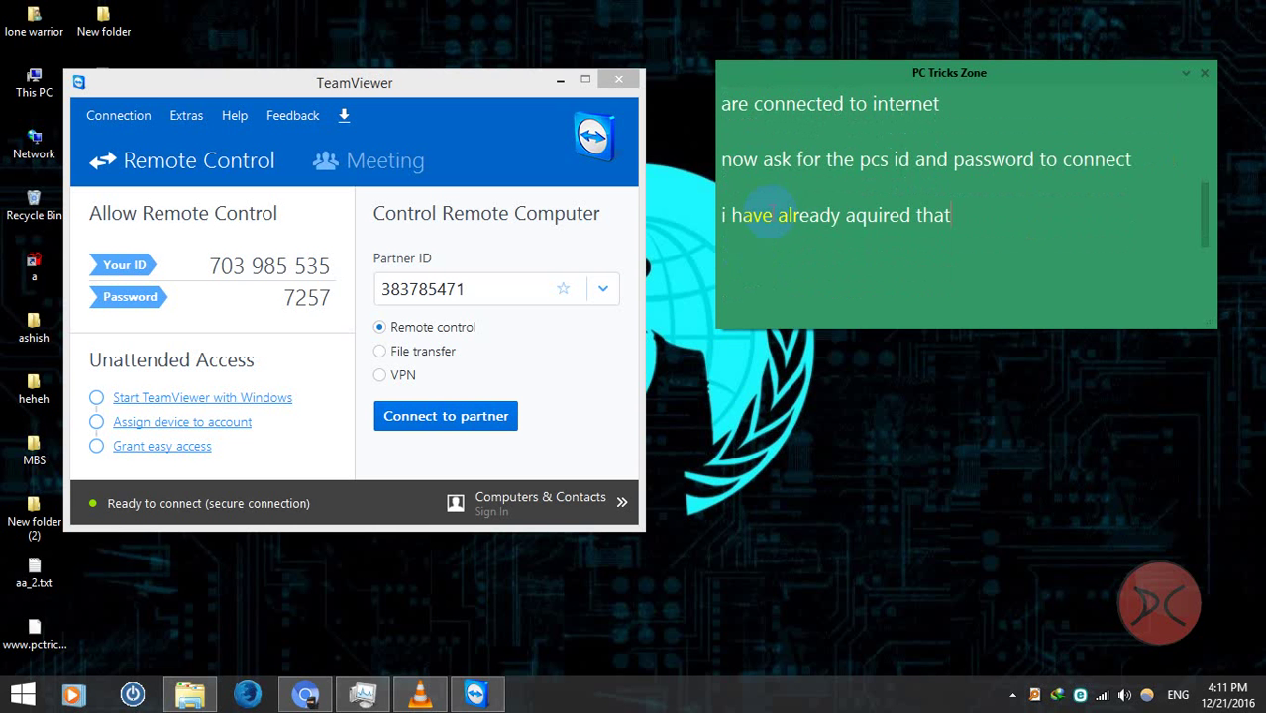
key(Delete)
key(Delete)
key(Delete)
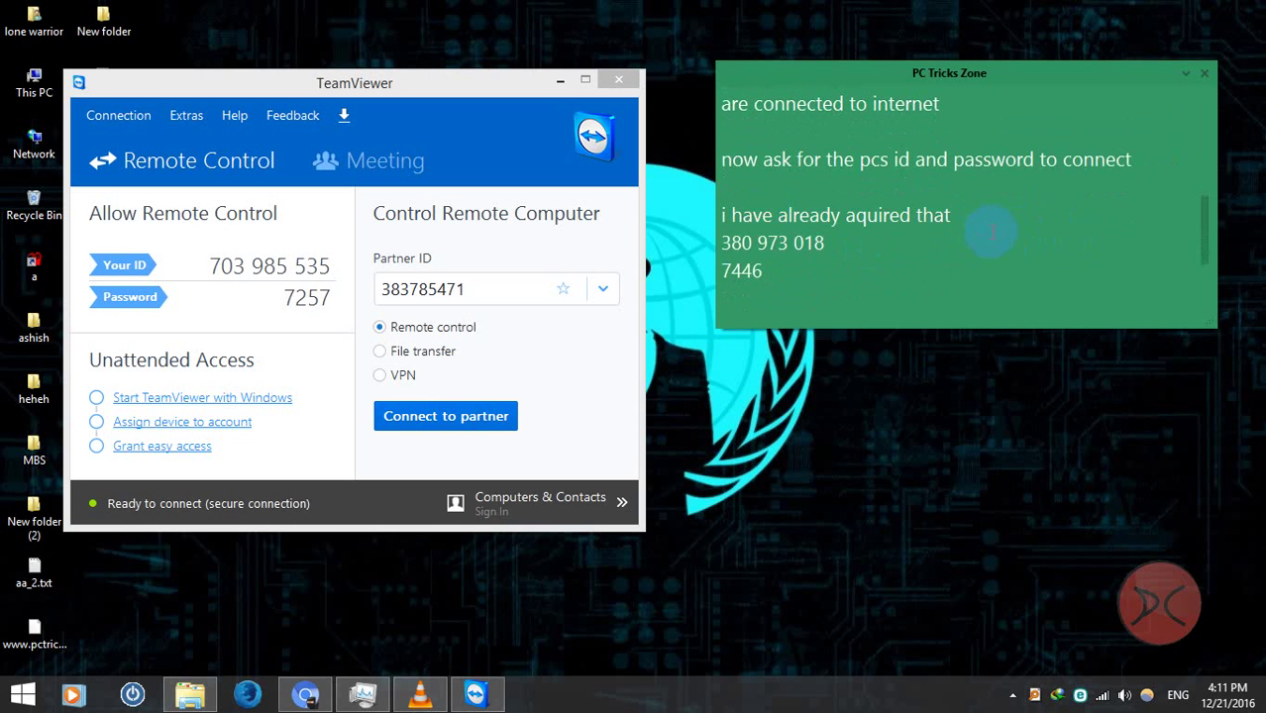
key(Return)
scroll(872, 260, down, 1)
drag(823, 238, 686, 185)
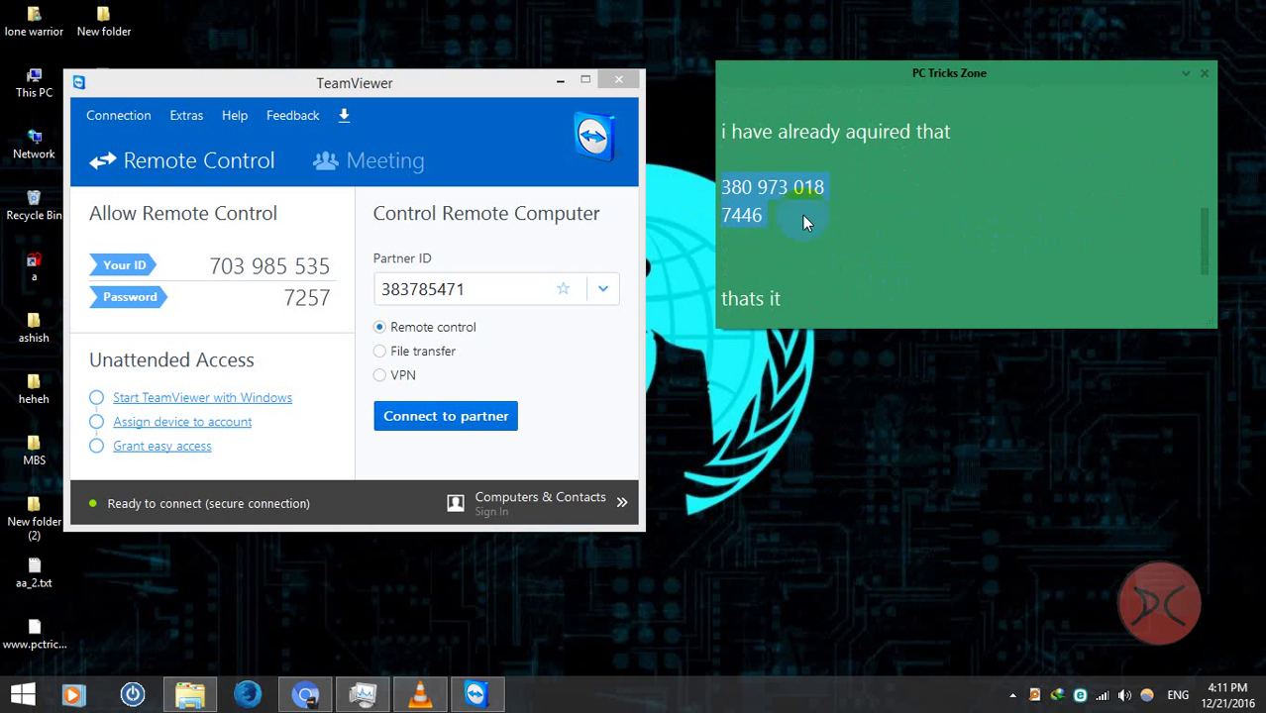
click(826, 188)
Extend the line "i have already aquired that" with ", you can ask on facebook for that" and add blank lines after it.
click(995, 129)
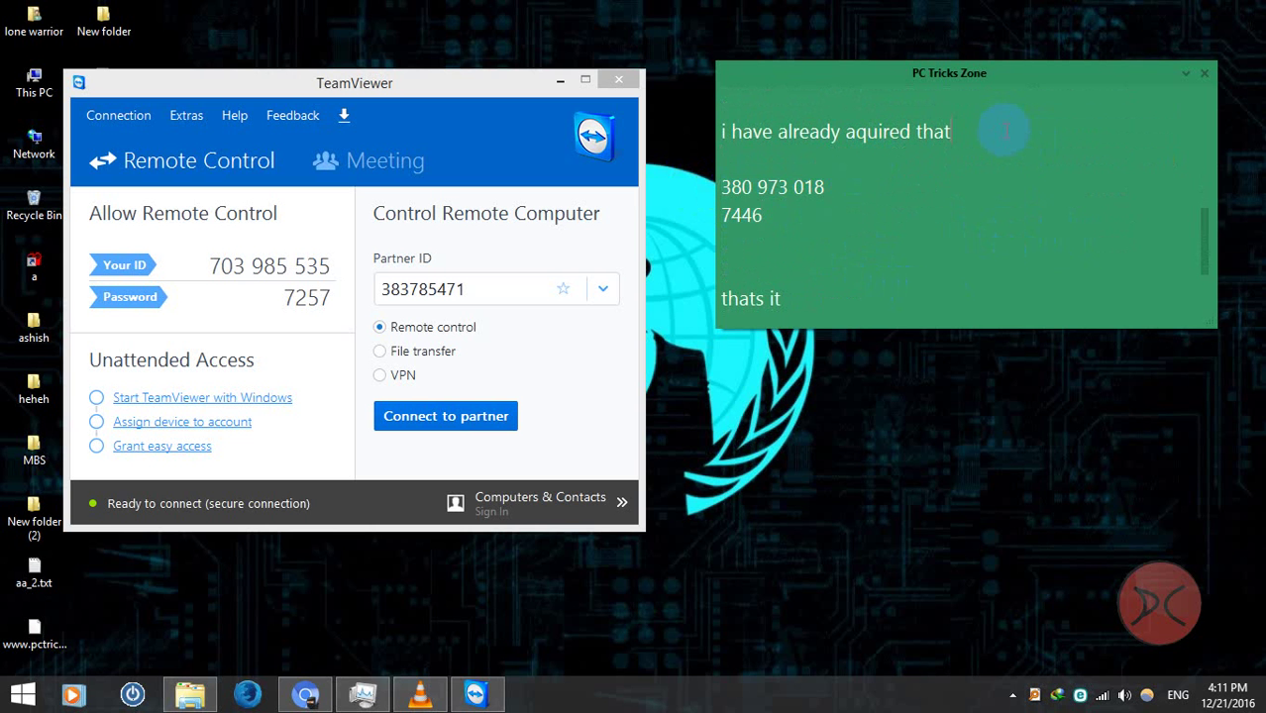
text(, you can ask on)
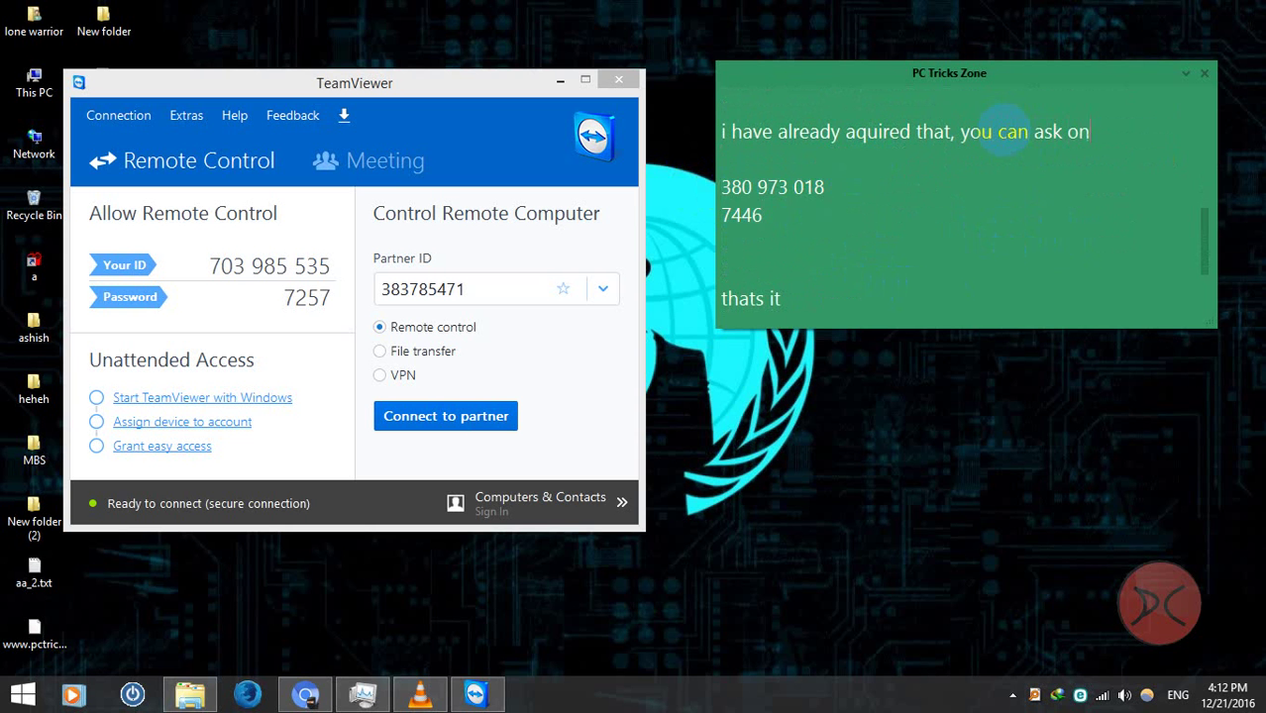
text( facebook fo)
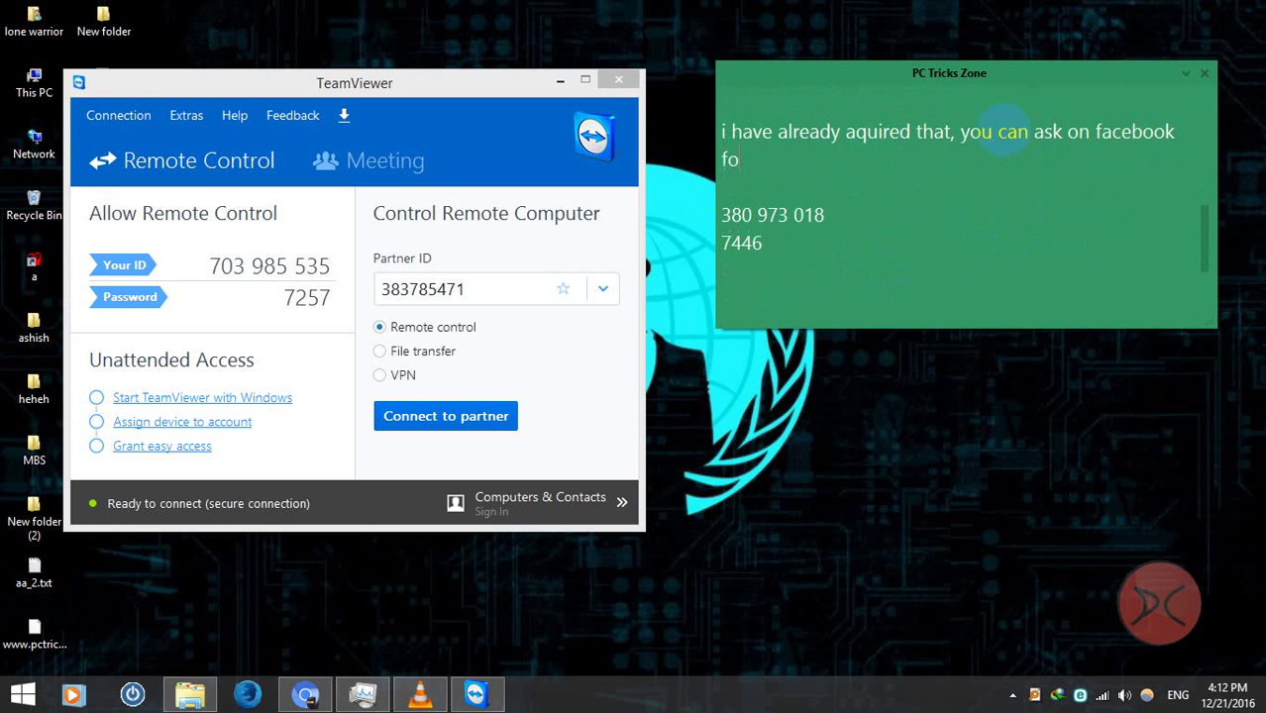
text(r that)
key(Return)
key(Return)
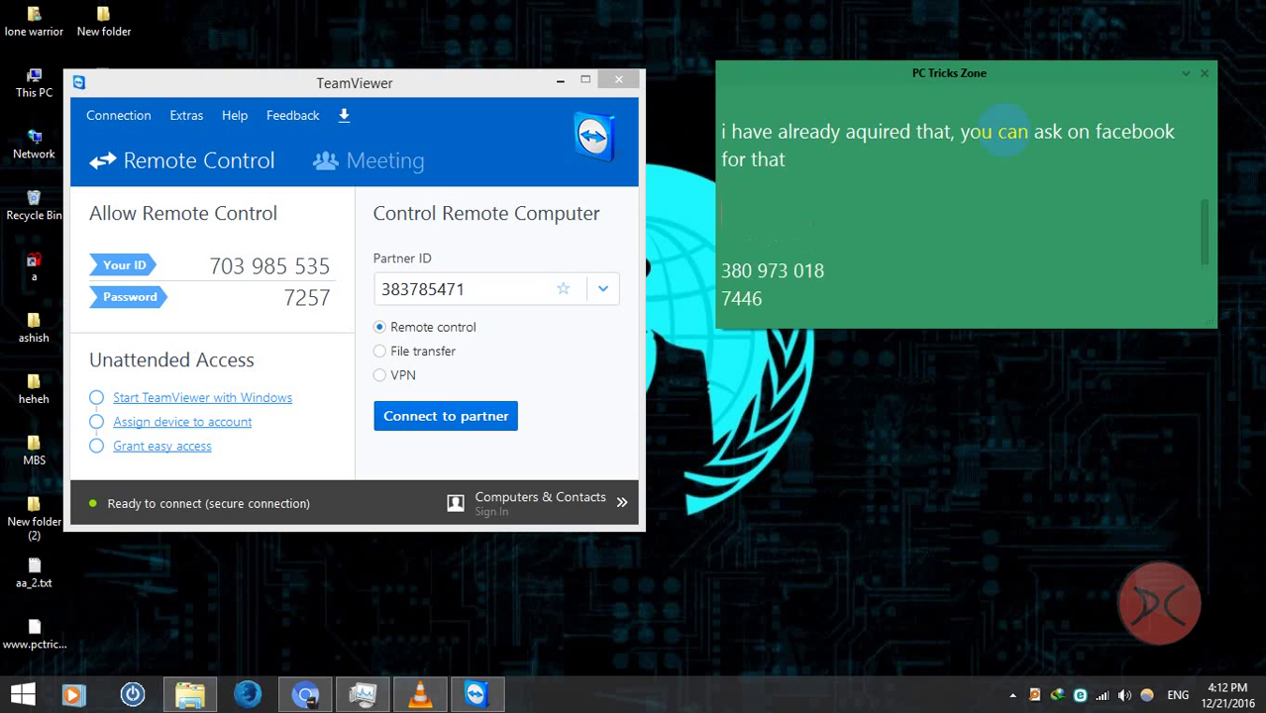
Add the line "now use this info to connect" above the partner ID in the note.
scroll(1020, 206, down, 1)
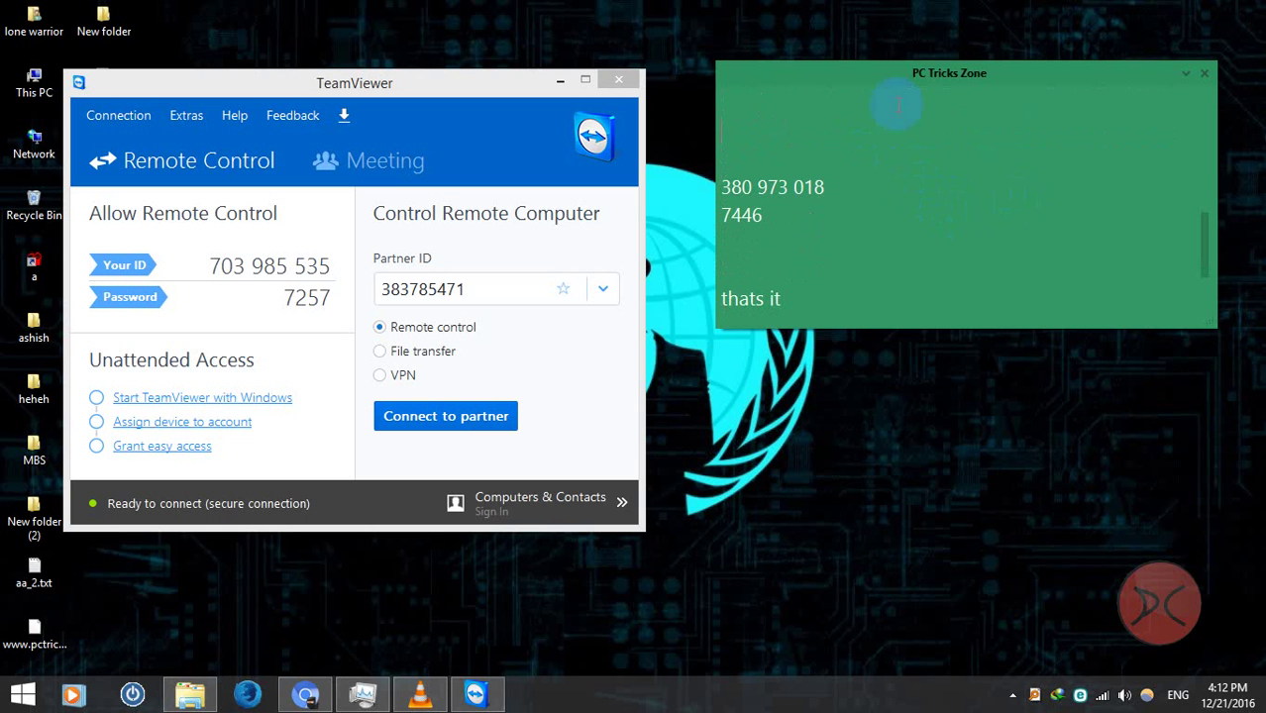
text(bn)
key(BackSpace)
key(BackSpace)
text(now use this )
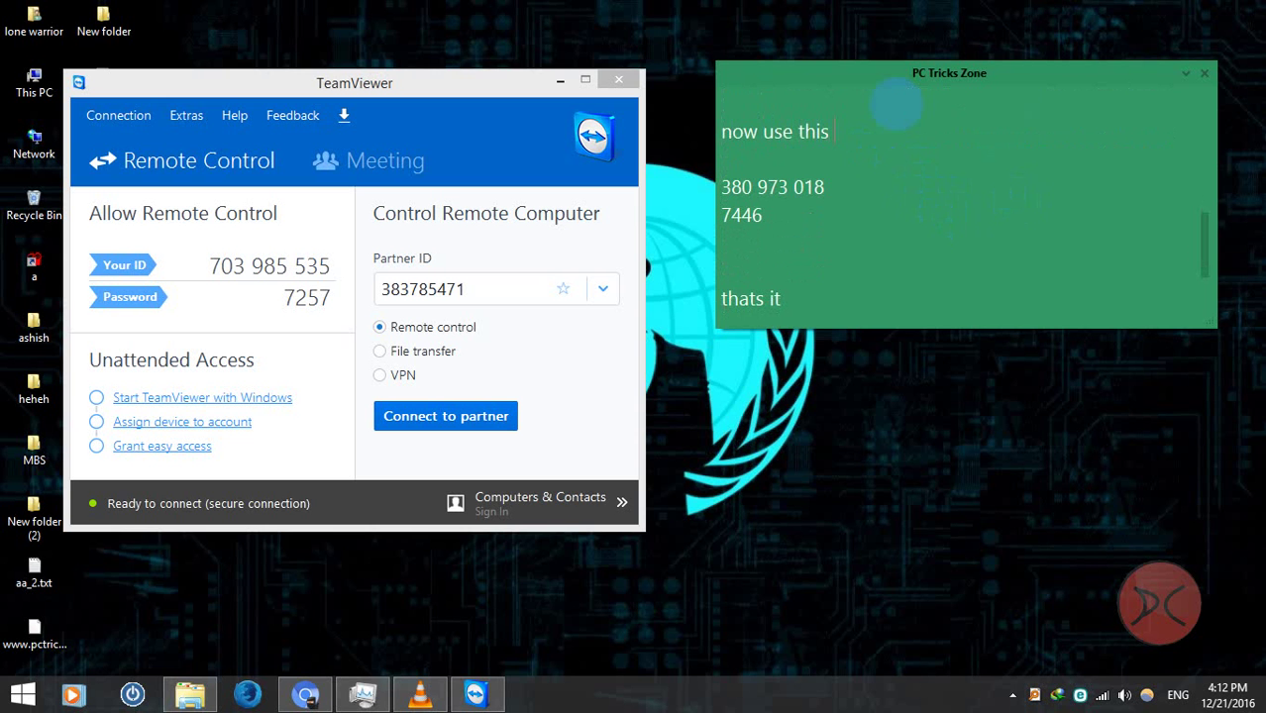
text(info to connt)
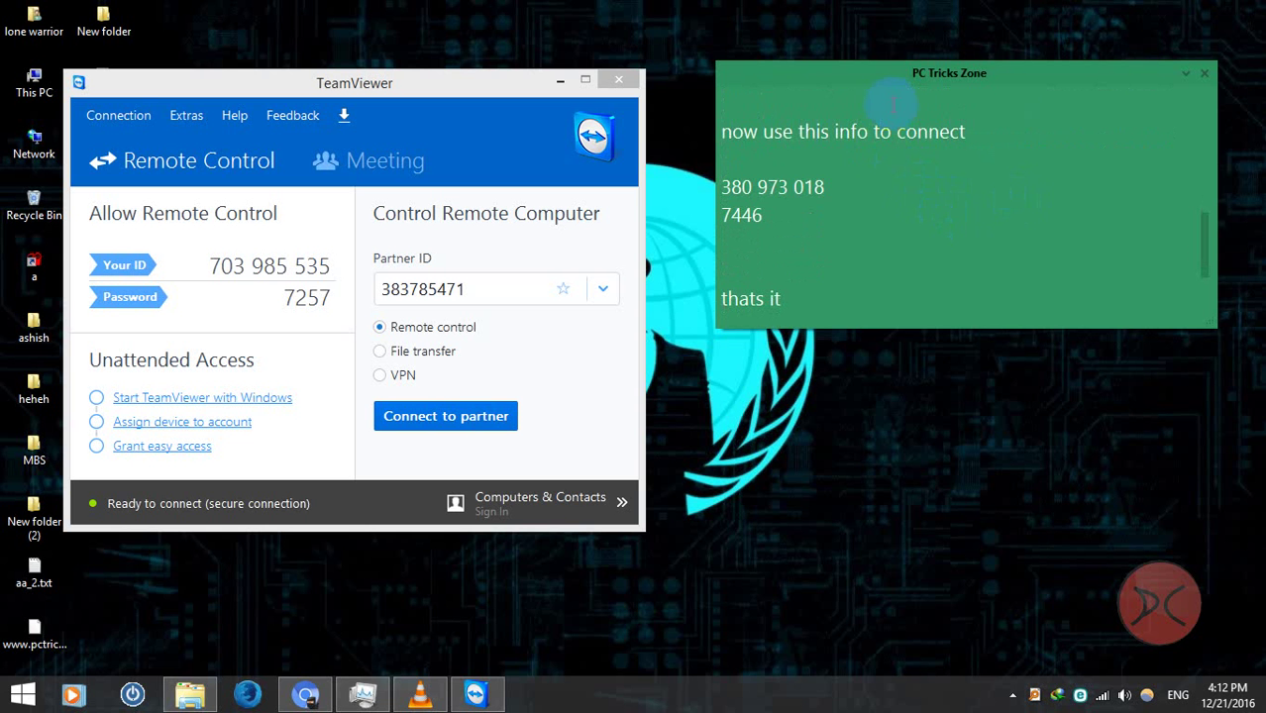
Copy the partner ID from the note over the existing Partner ID in TeamViewer and connect to the partner.
drag(830, 186, 705, 188)
key(ctrl+c)
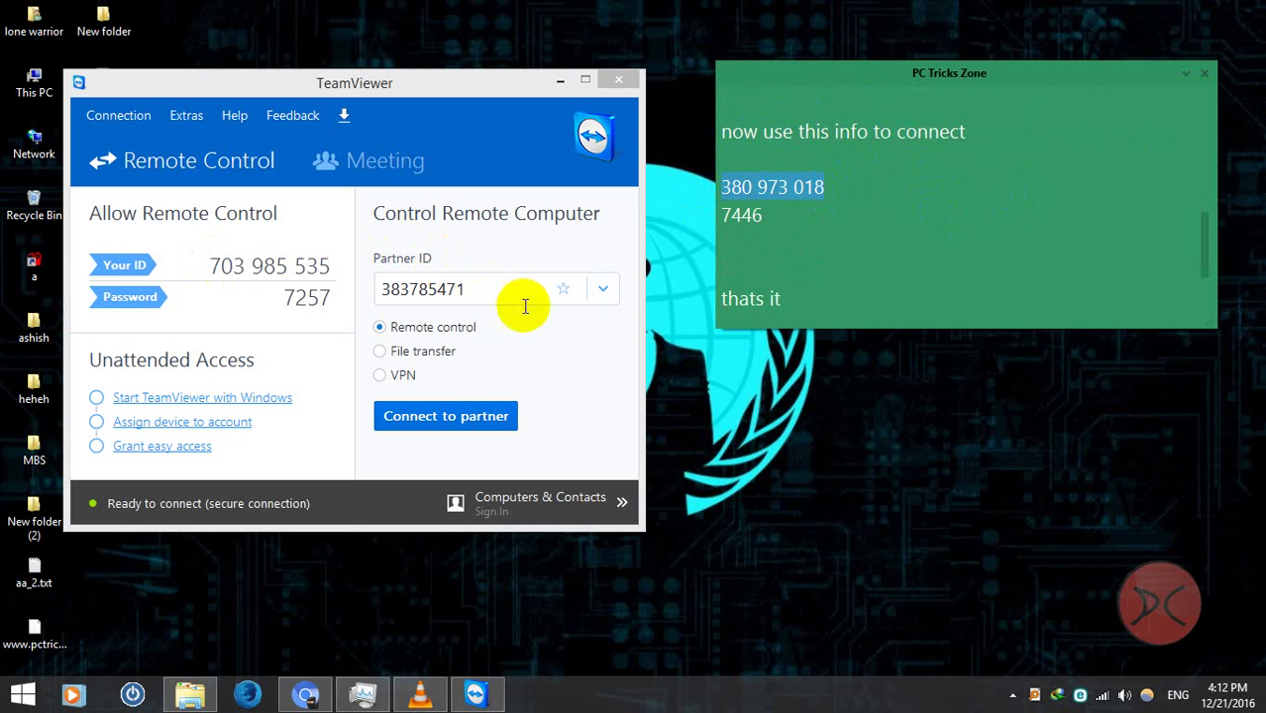
drag(483, 293, 319, 283)
key(ctrl+v)
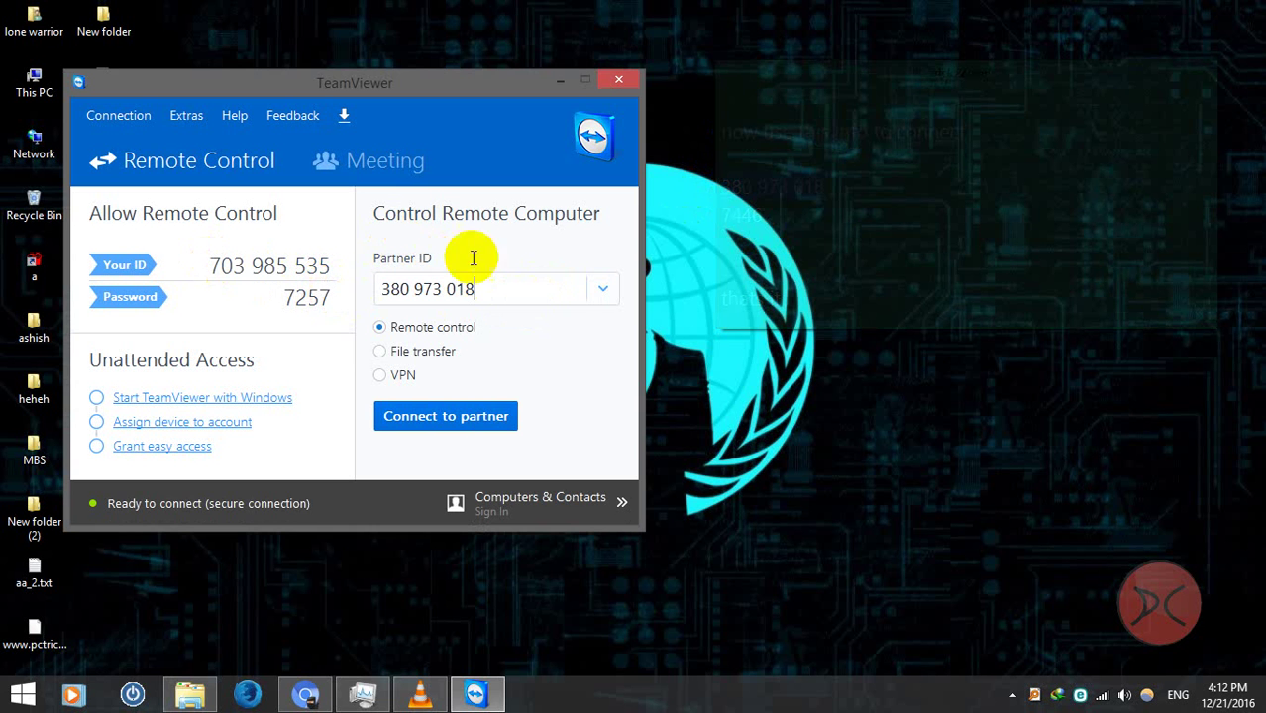
click(426, 416)
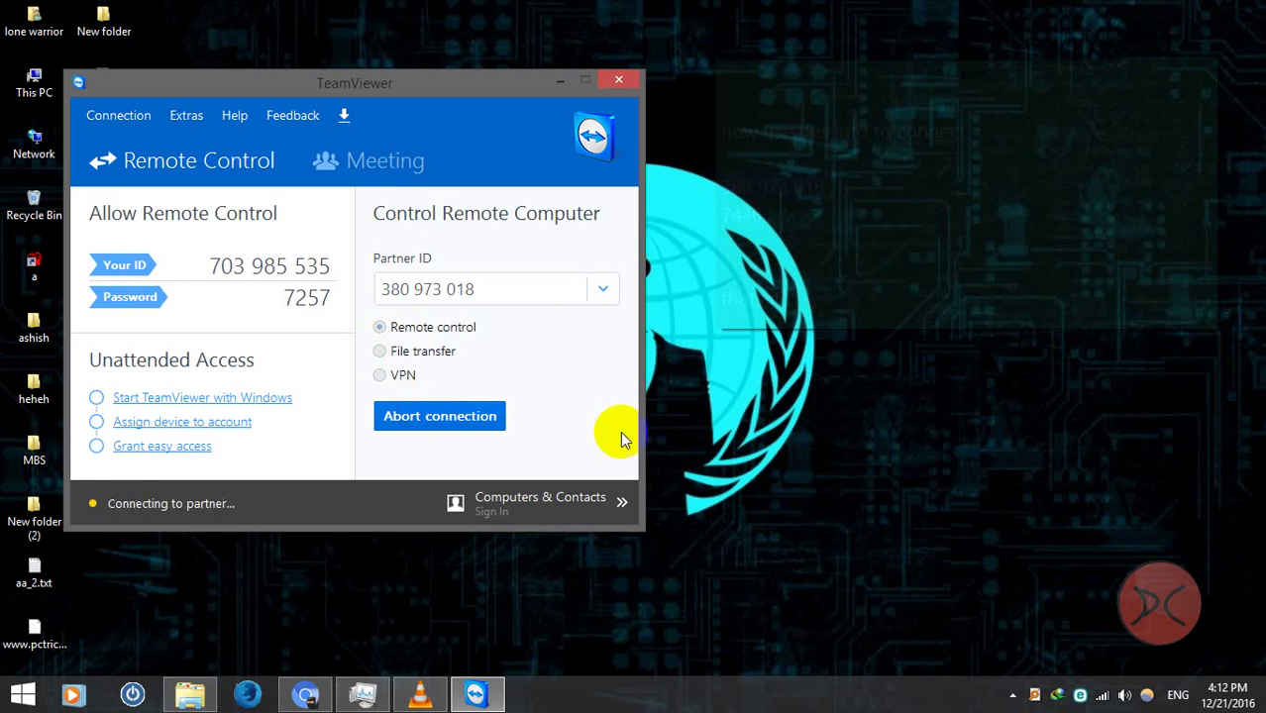
Copy the partner's password from the note into the authentication password field and log on.
click(881, 280)
double_click(741, 214)
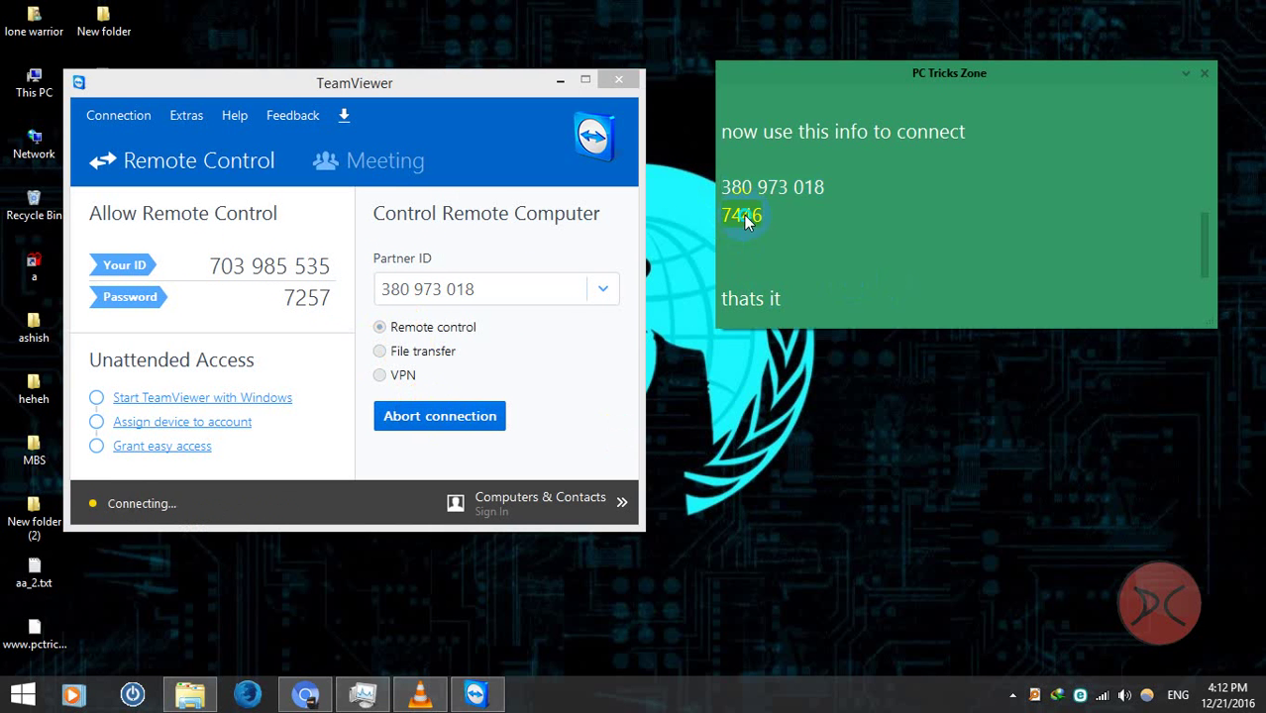
right_click(745, 216)
click(782, 75)
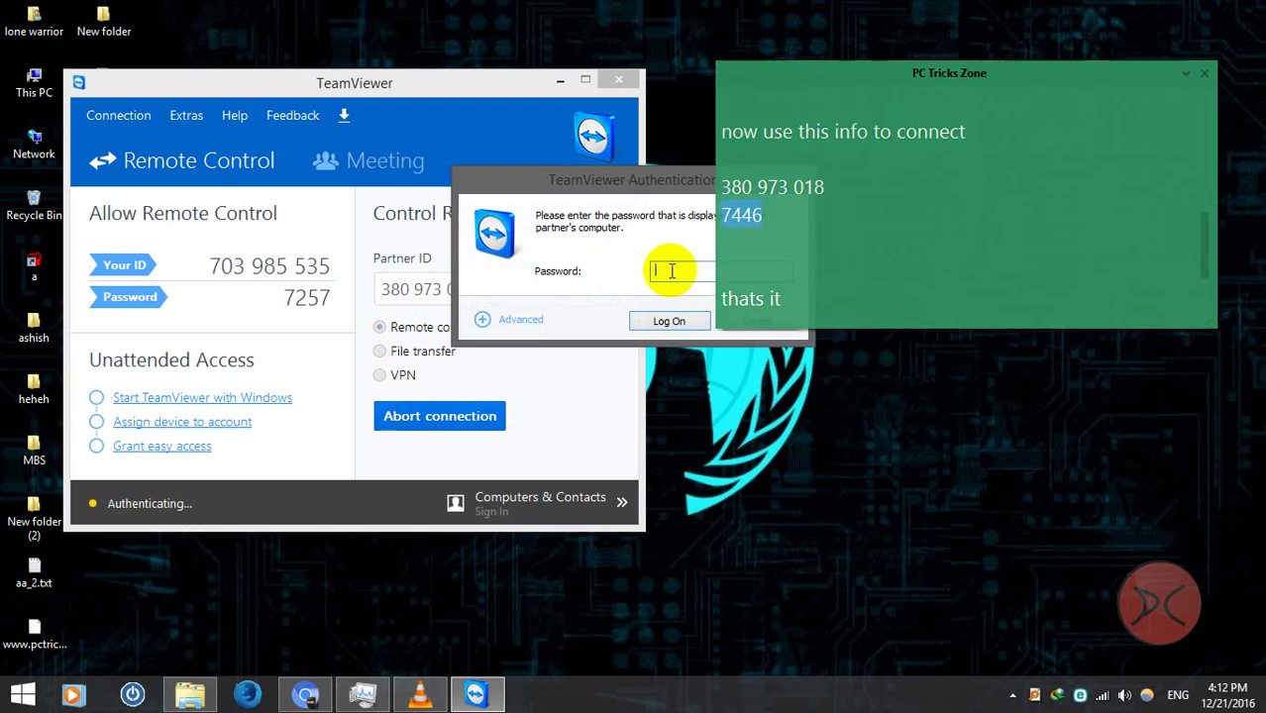
right_click(666, 272)
click(711, 350)
click(663, 321)
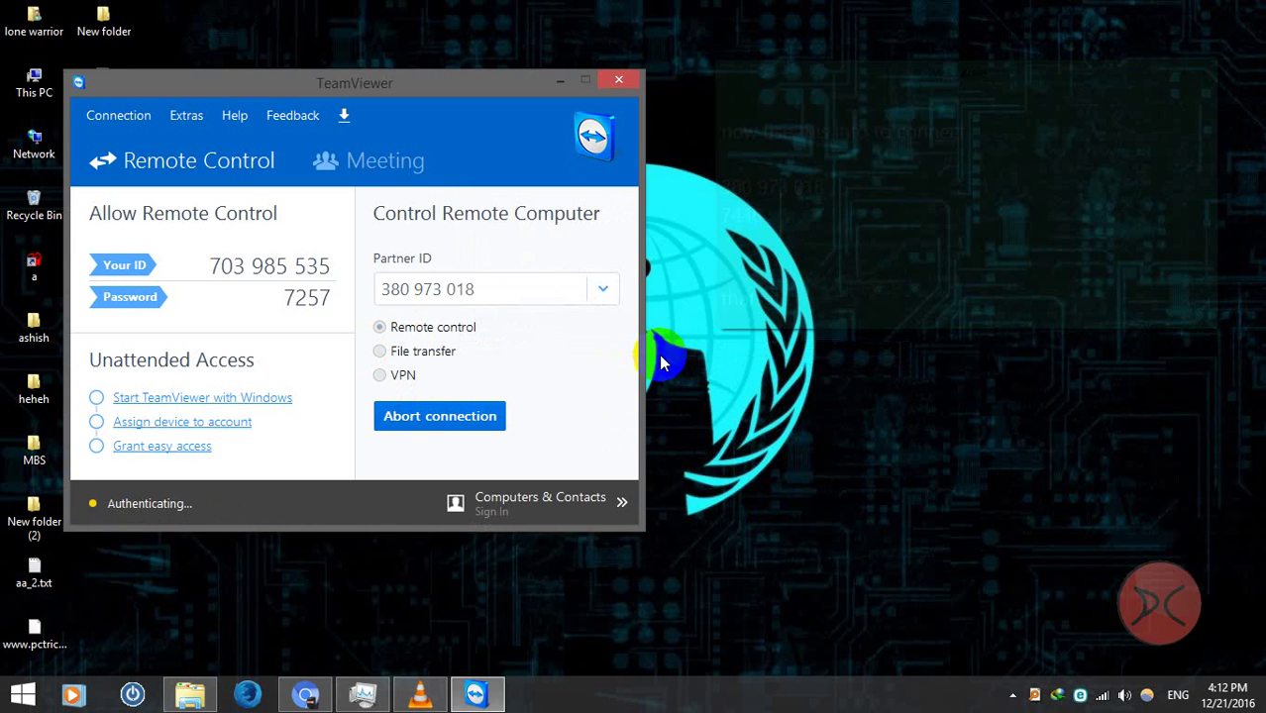
Delete the "thats it" line from the note and leave blank lines below the partner's password.
click(801, 299)
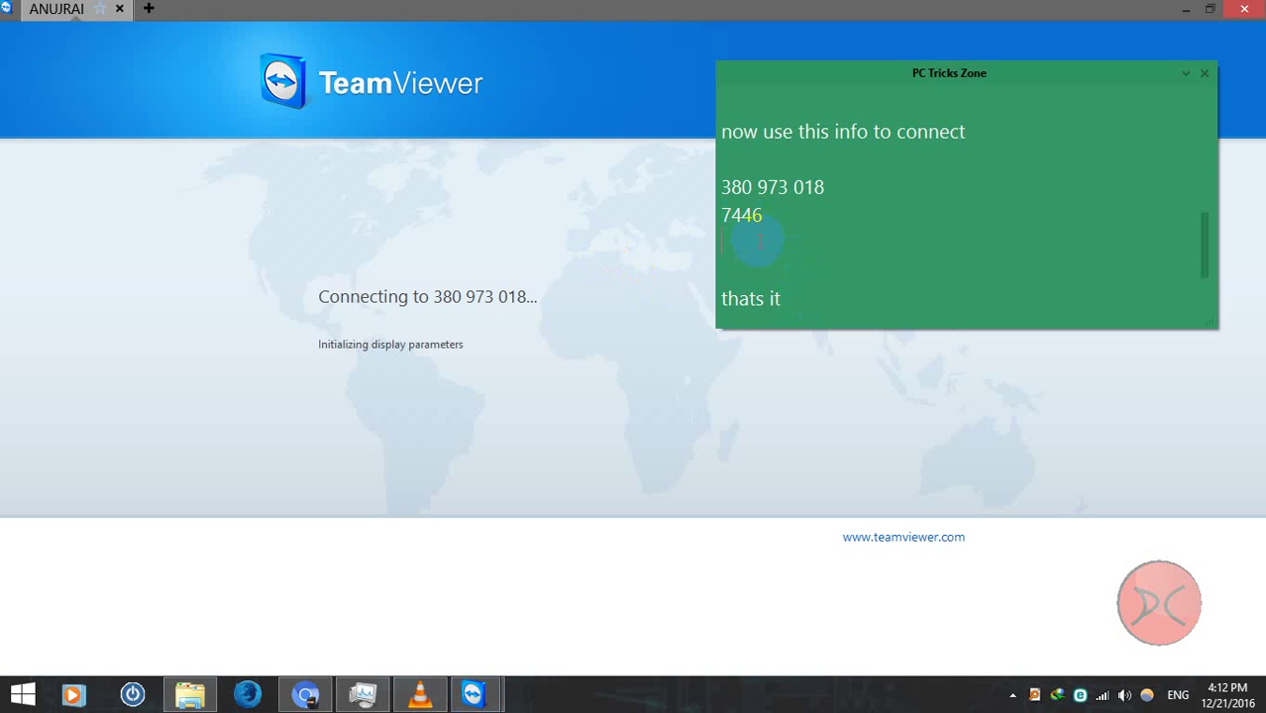
key(BackSpace)
key(BackSpace)
key(BackSpace)
key(BackSpace)
key(BackSpace)
key(BackSpace)
key(BackSpace)
key(BackSpace)
key(BackSpace)
key(Return)
key(Return)
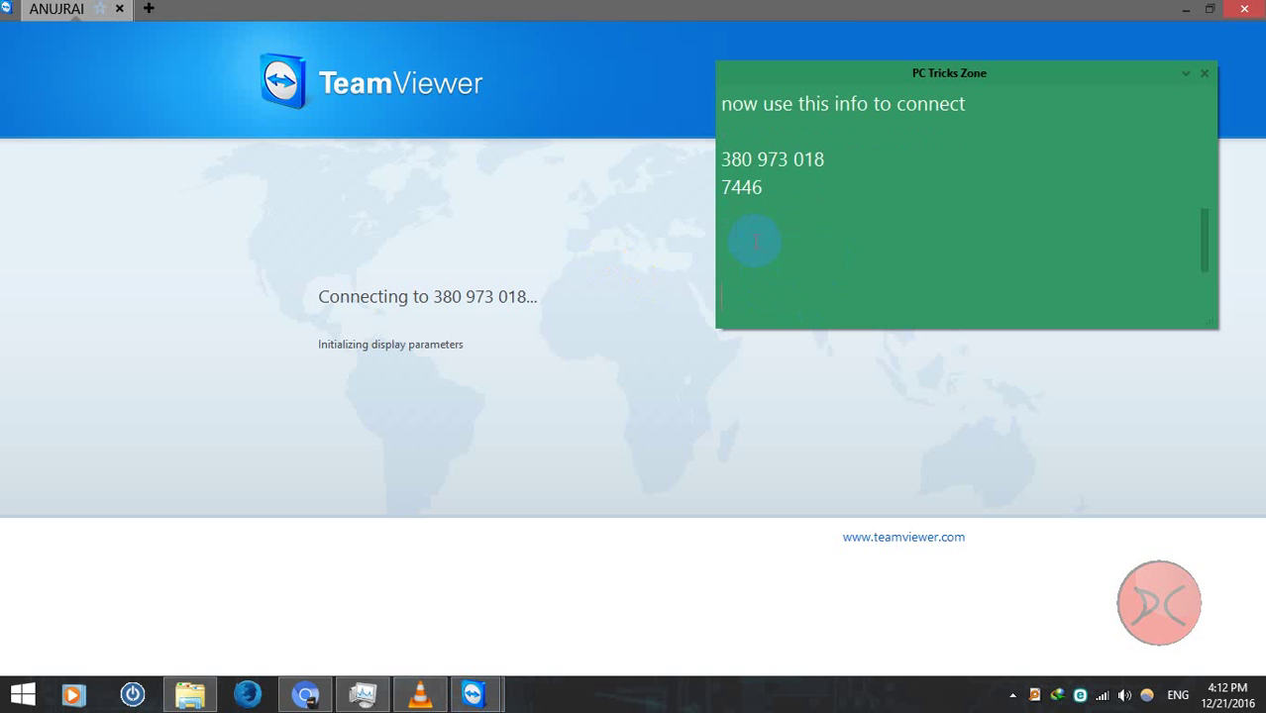
Add the line "if your login is successfull" below the partner's password in the note.
text(i)
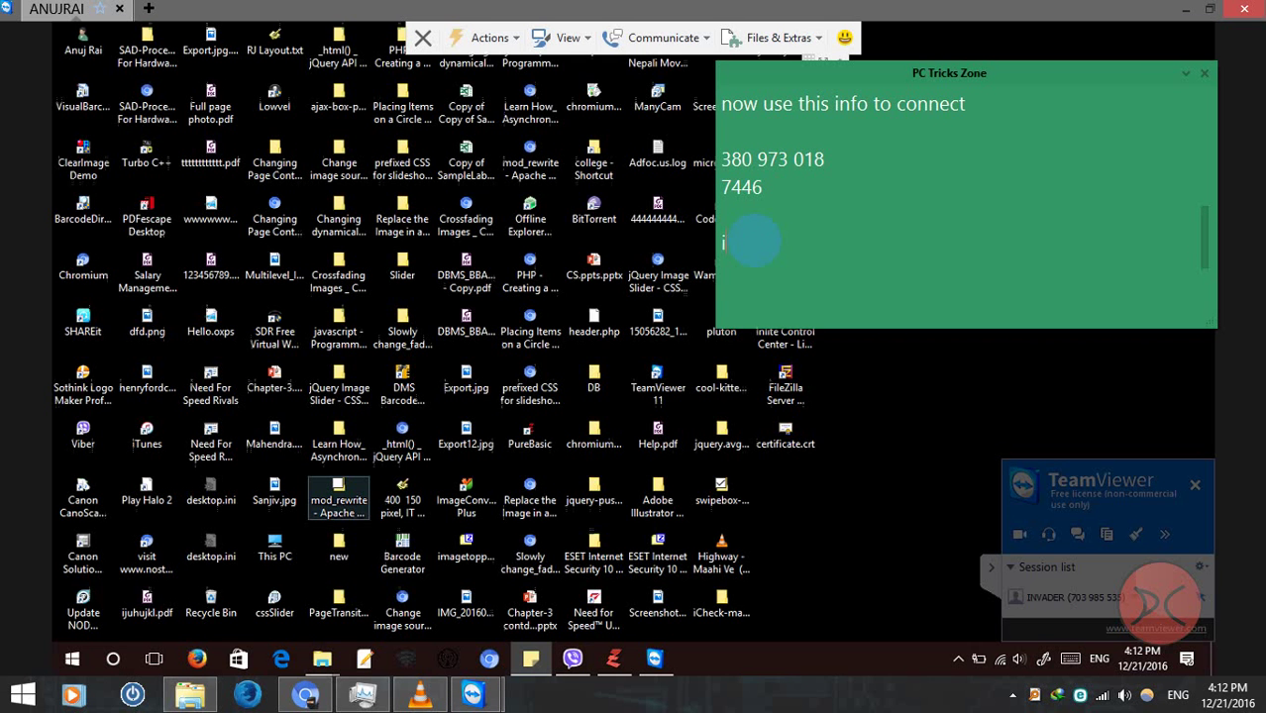
text(f your login is succes)
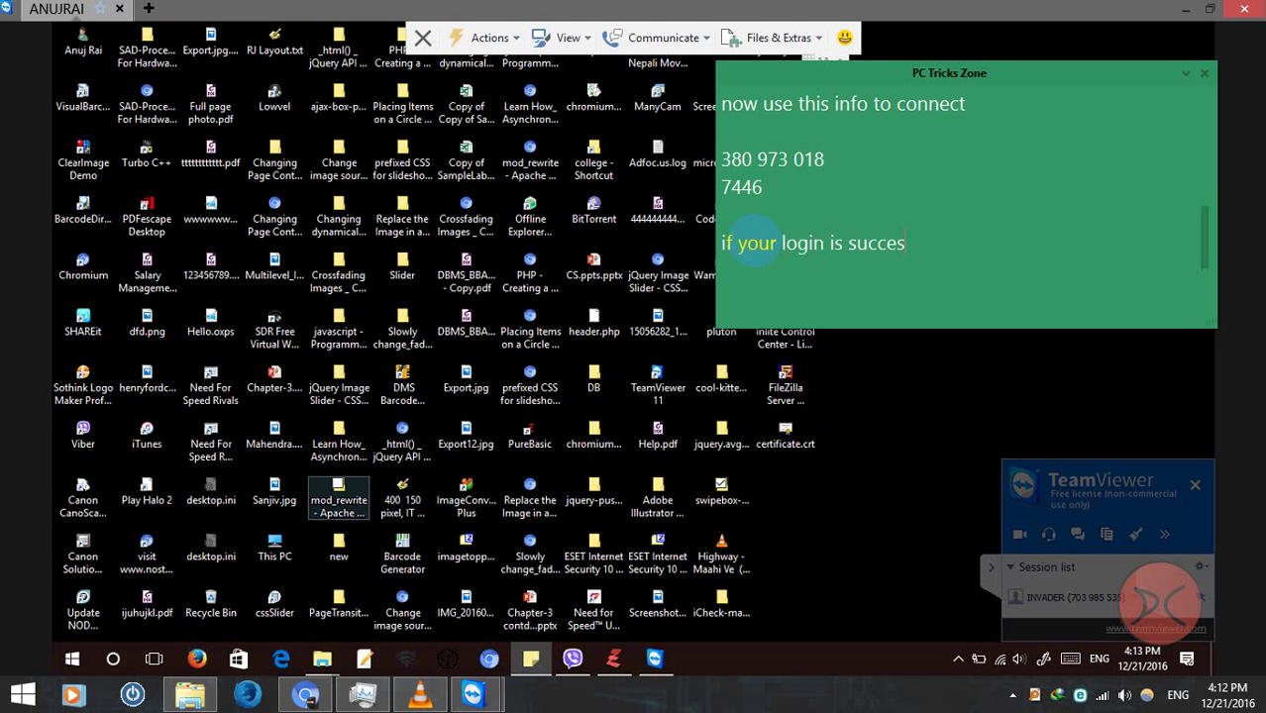
text(sfulluo)
key(BackSpace)
key(BackSpace)
Add a new paragraph to the note reading "you will get a new window with the remote pcs desktop".
text(you wil)
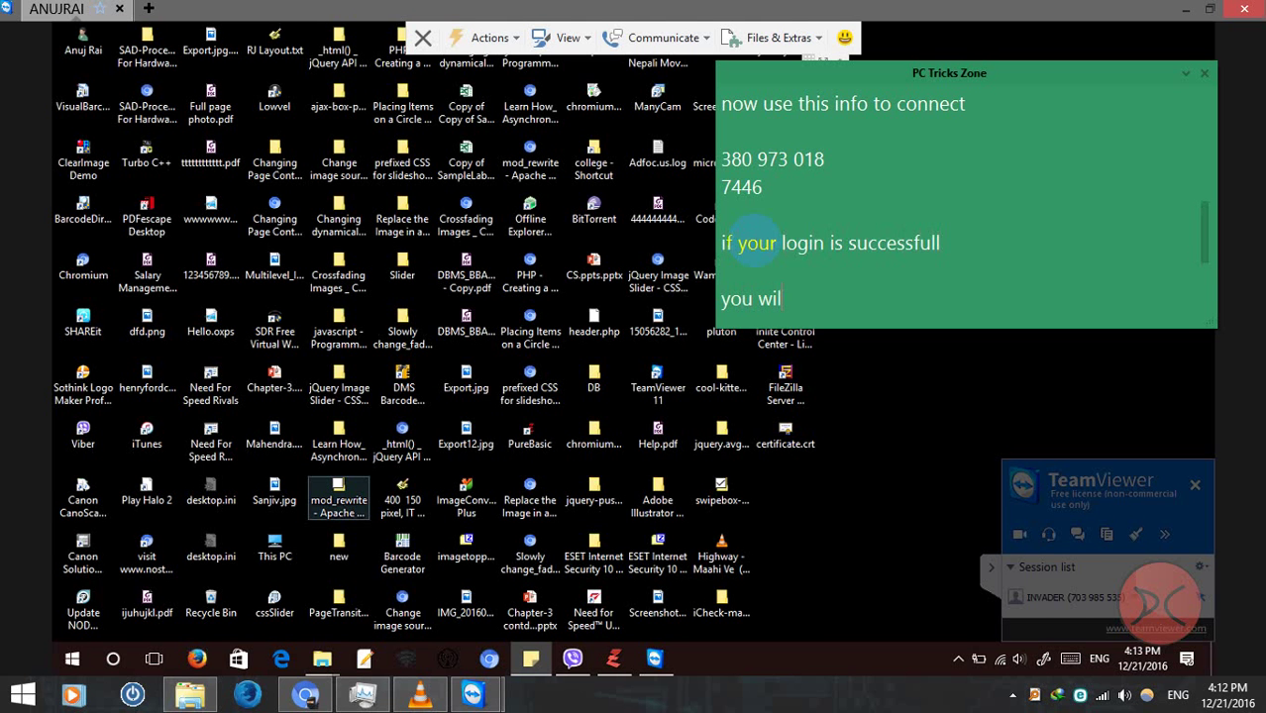
text(l get a new wint)
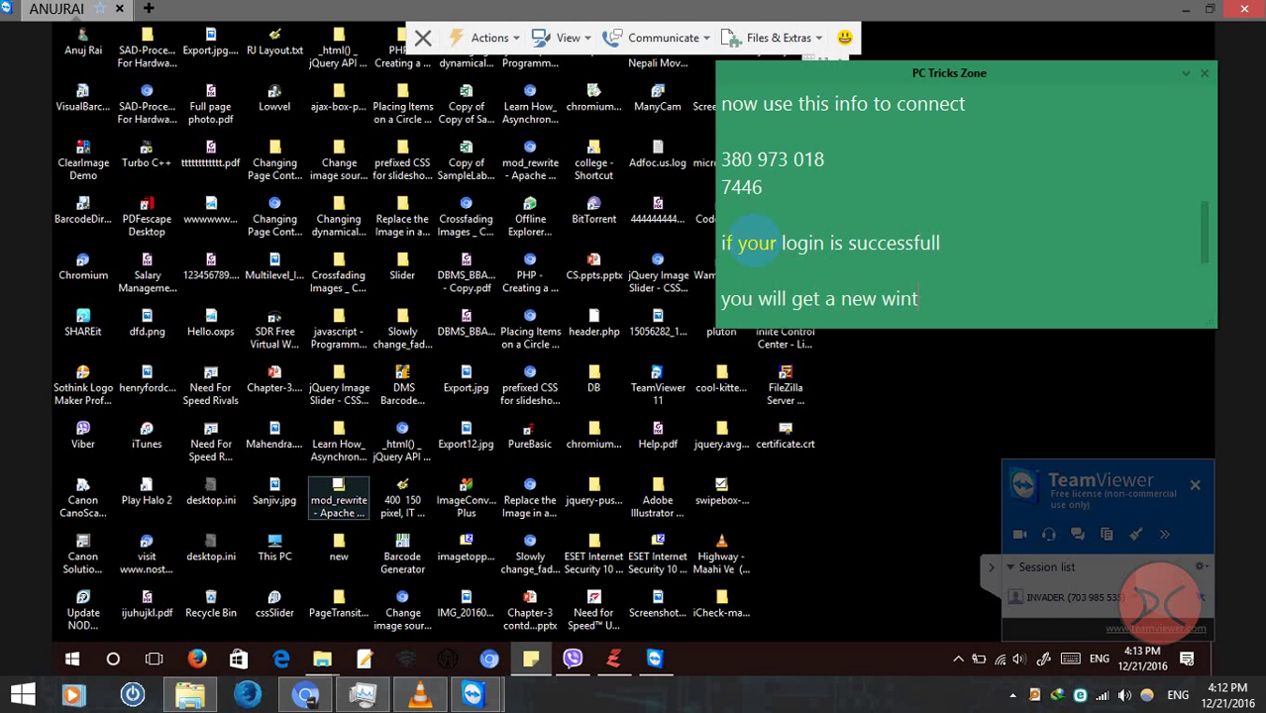
key(BackSpace)
text(dow with the )
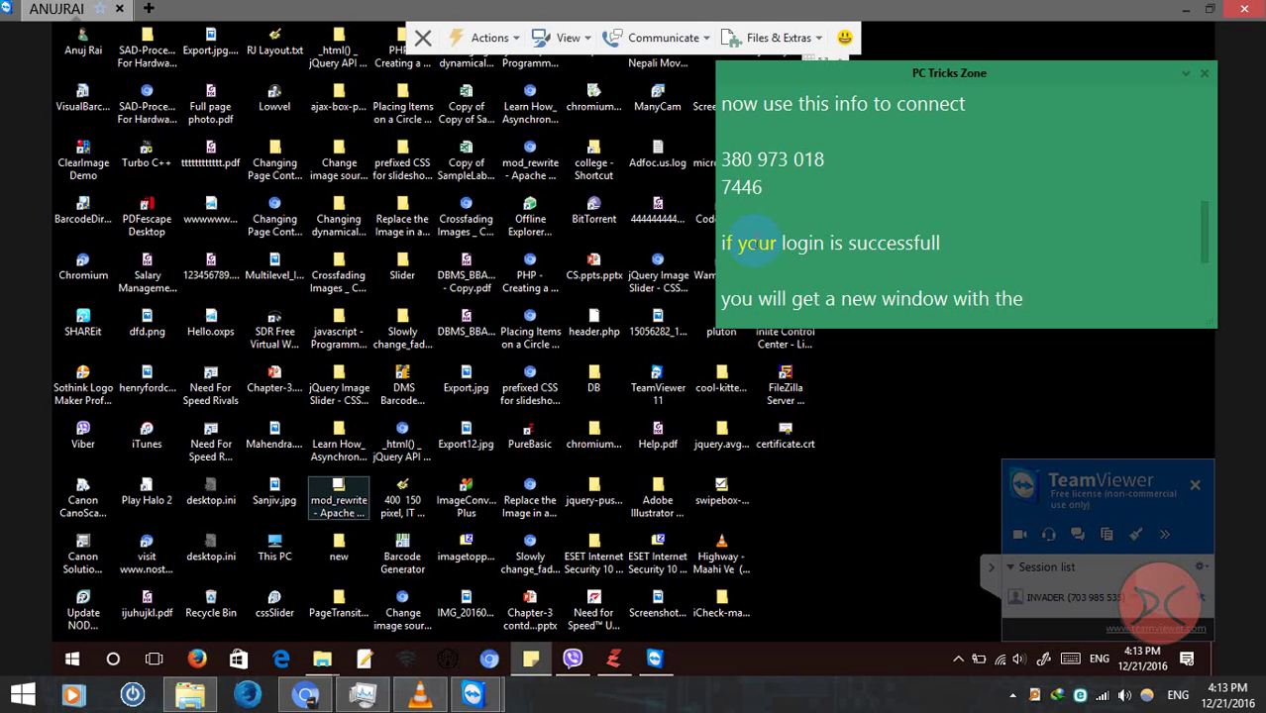
text(remote p)
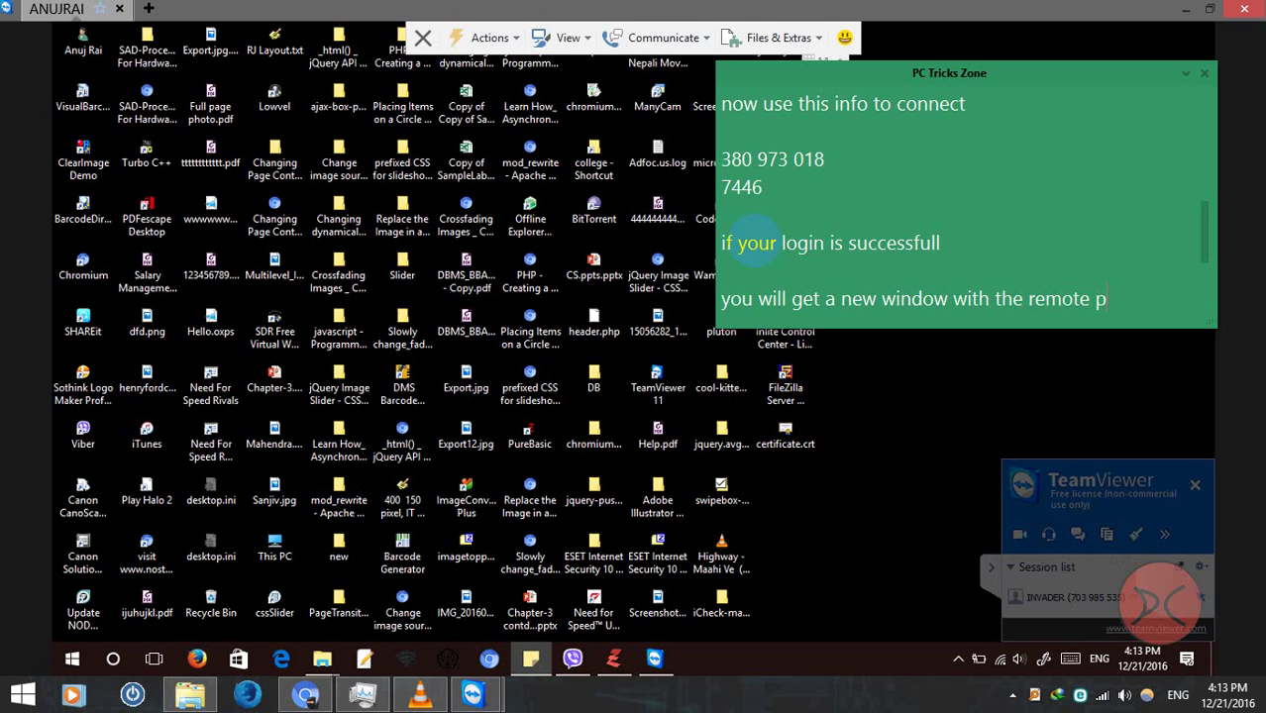
text(cs desktop)
key(Return)
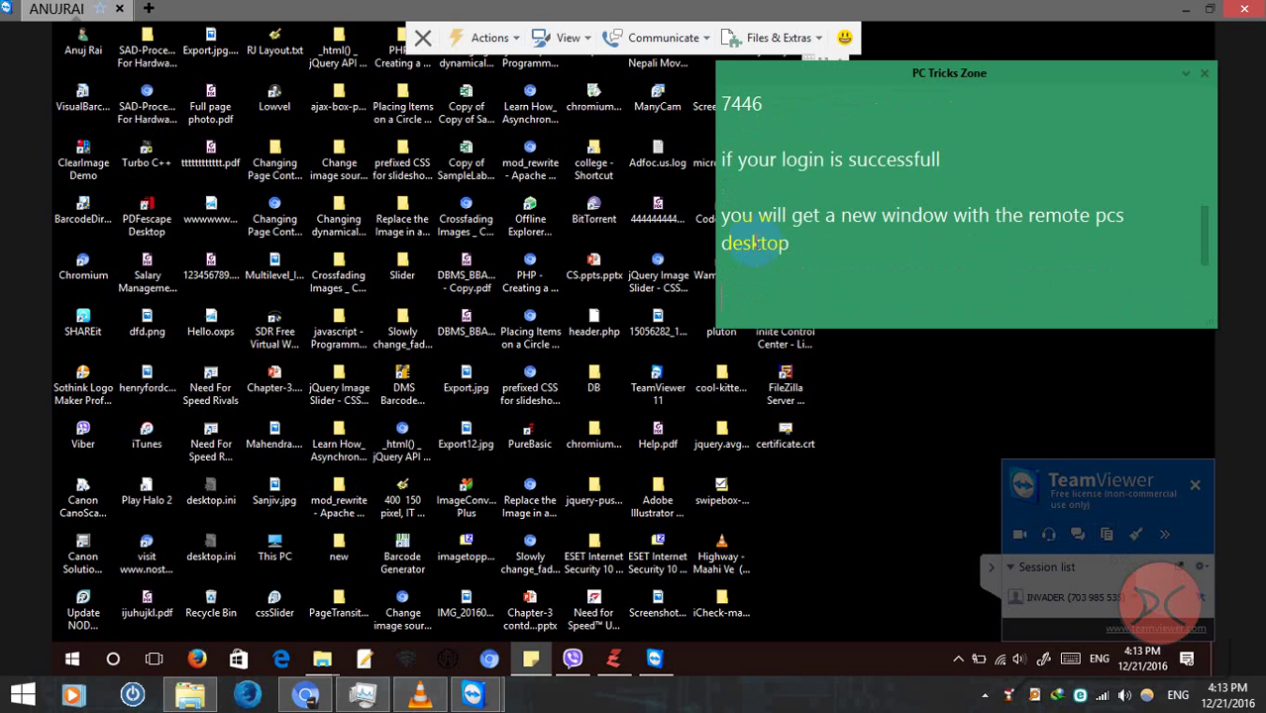
Add the line "now you can control the pc form your pc" to the note and roll the note up to its title bar.
text(now you)
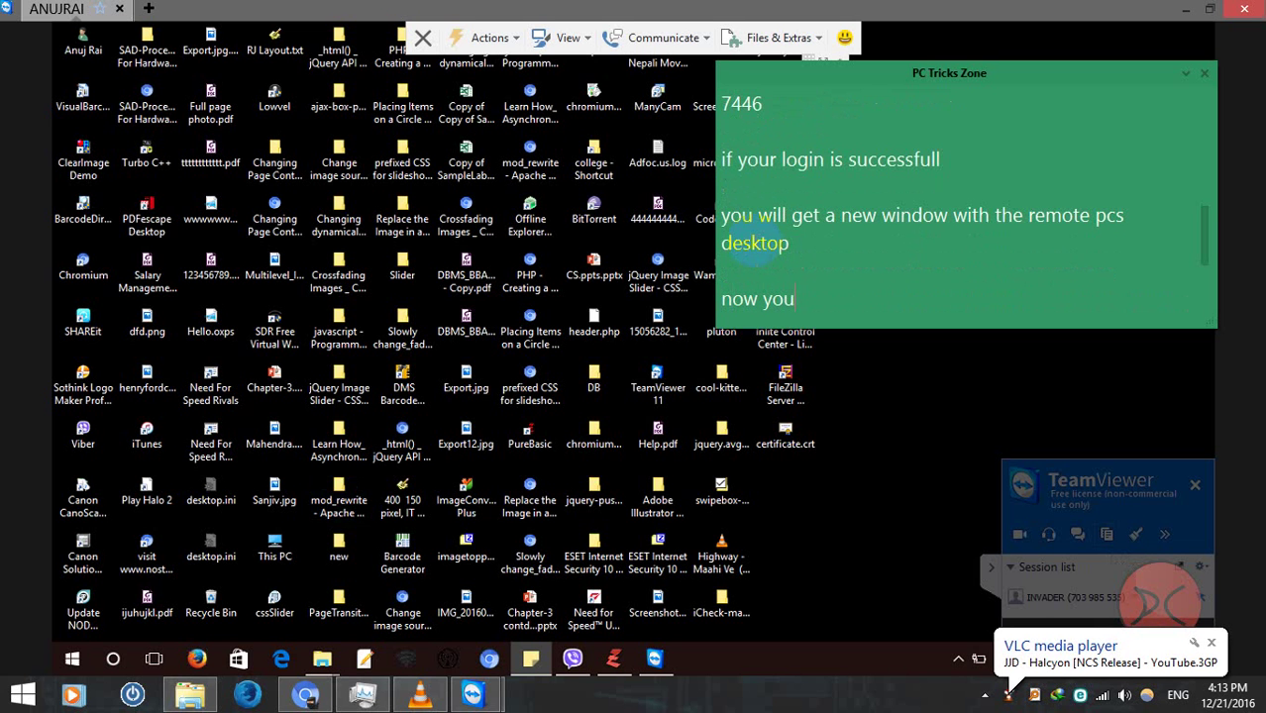
text( can control the pc)
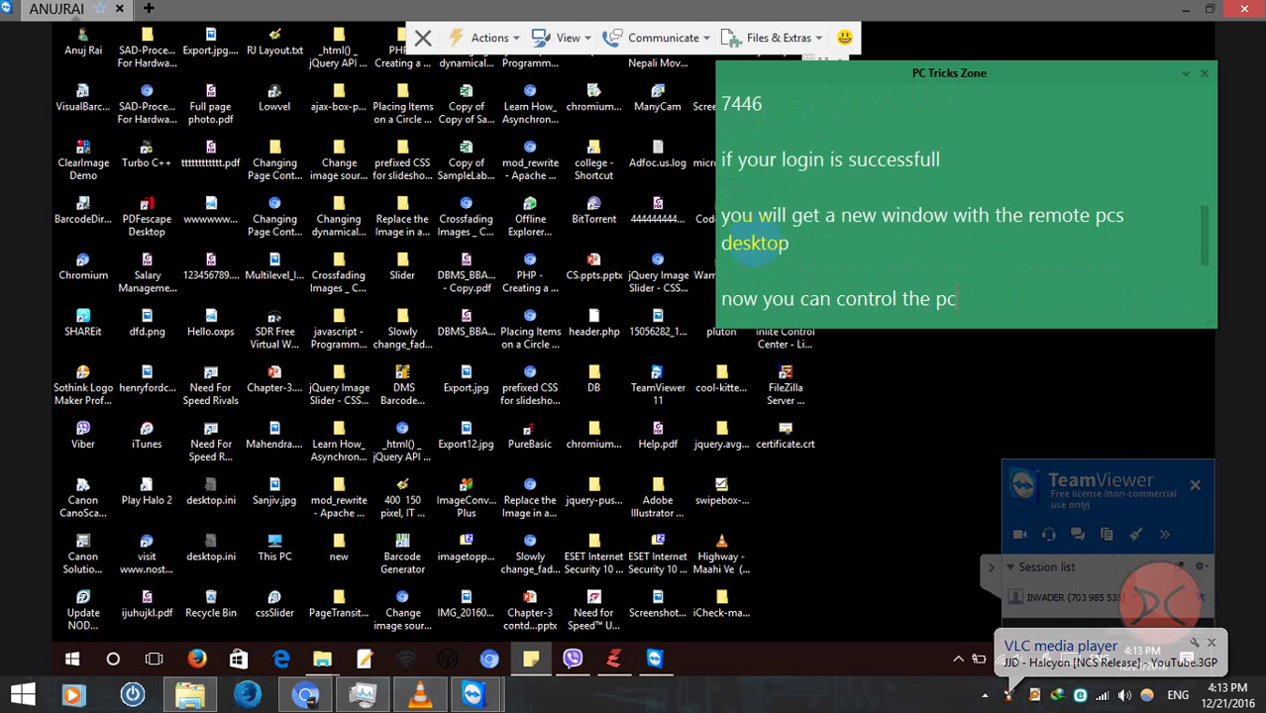
text( form )
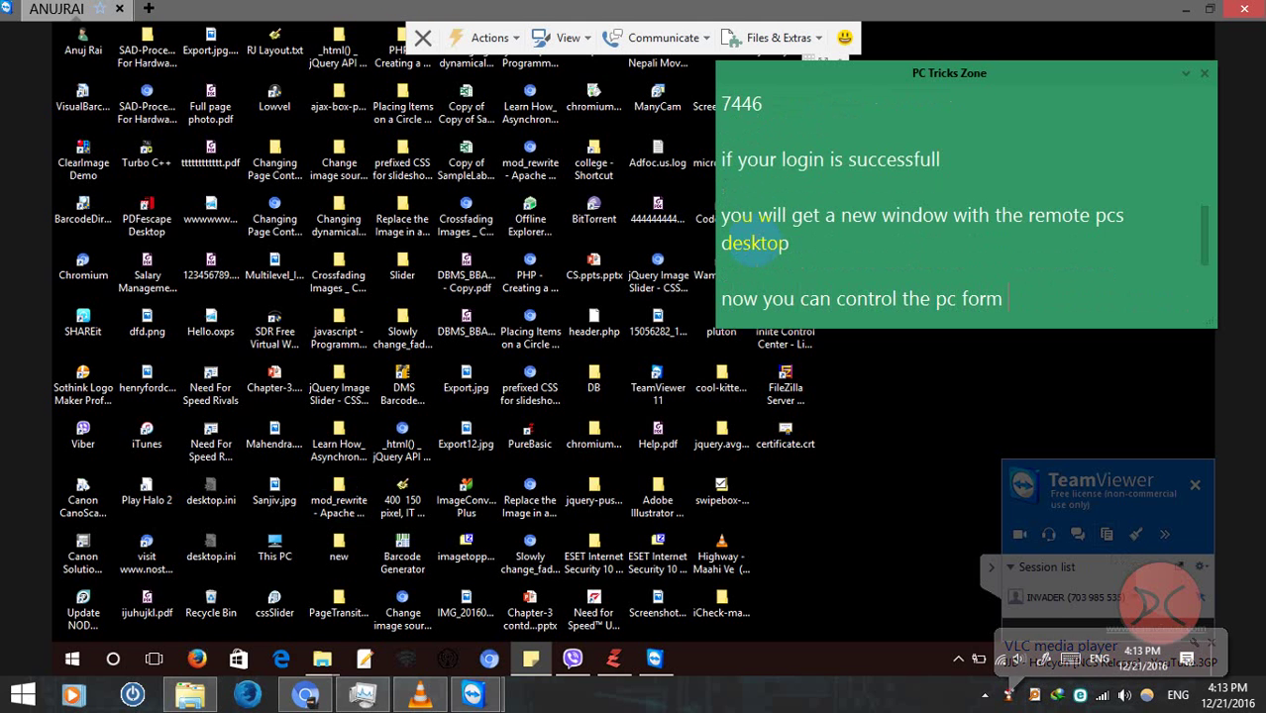
text(your pc)
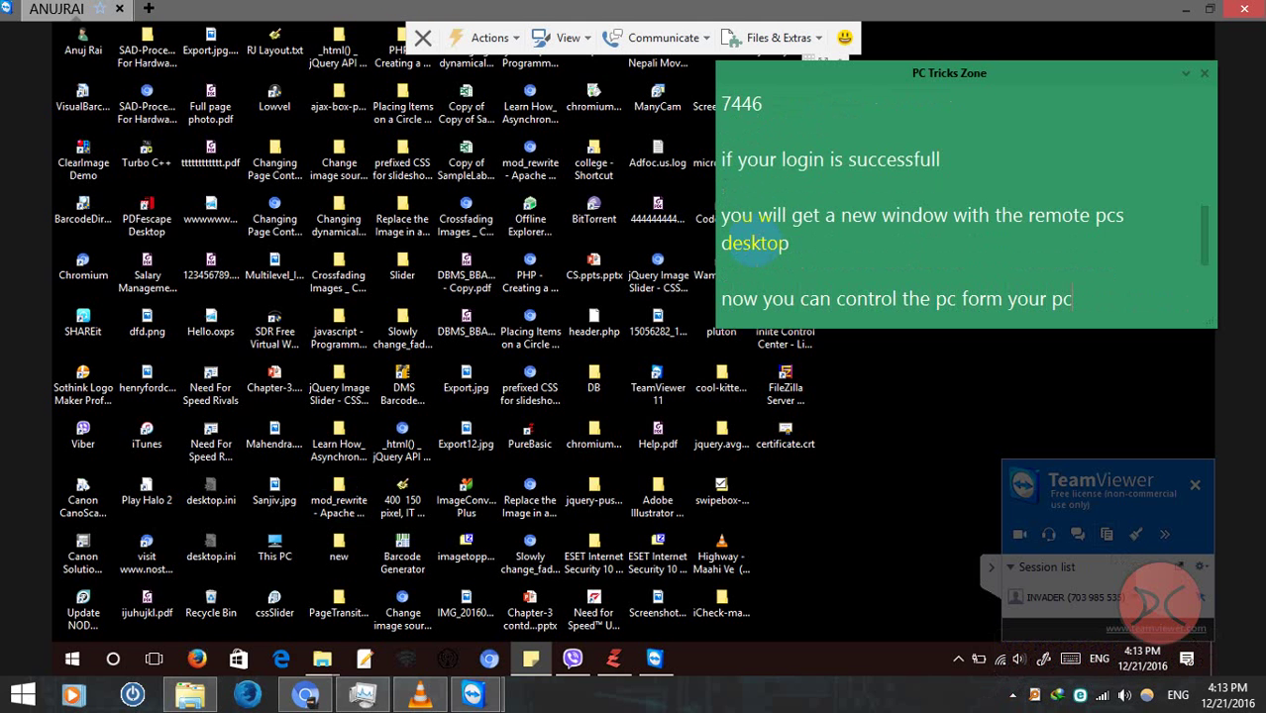
key(Return)
key(Return)
double_click(929, 72)
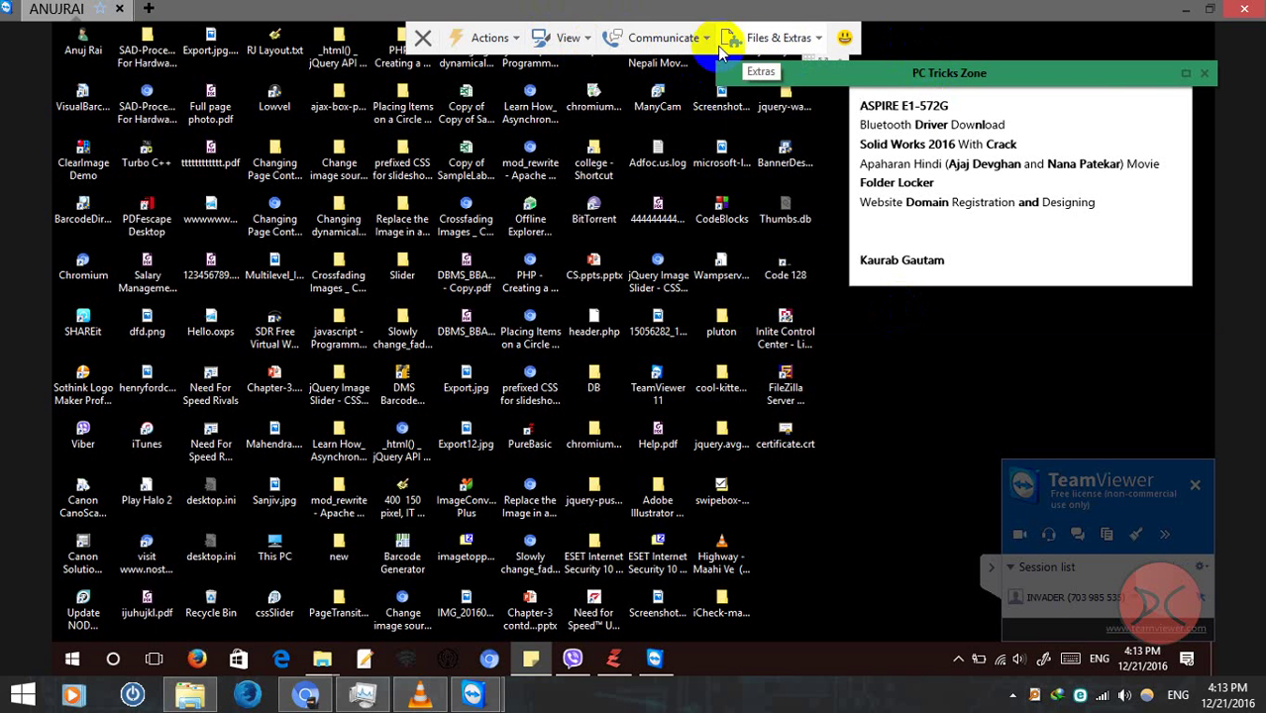
Preview the open File Explorer windows on the remote PC and return to its desktop.
click(907, 404)
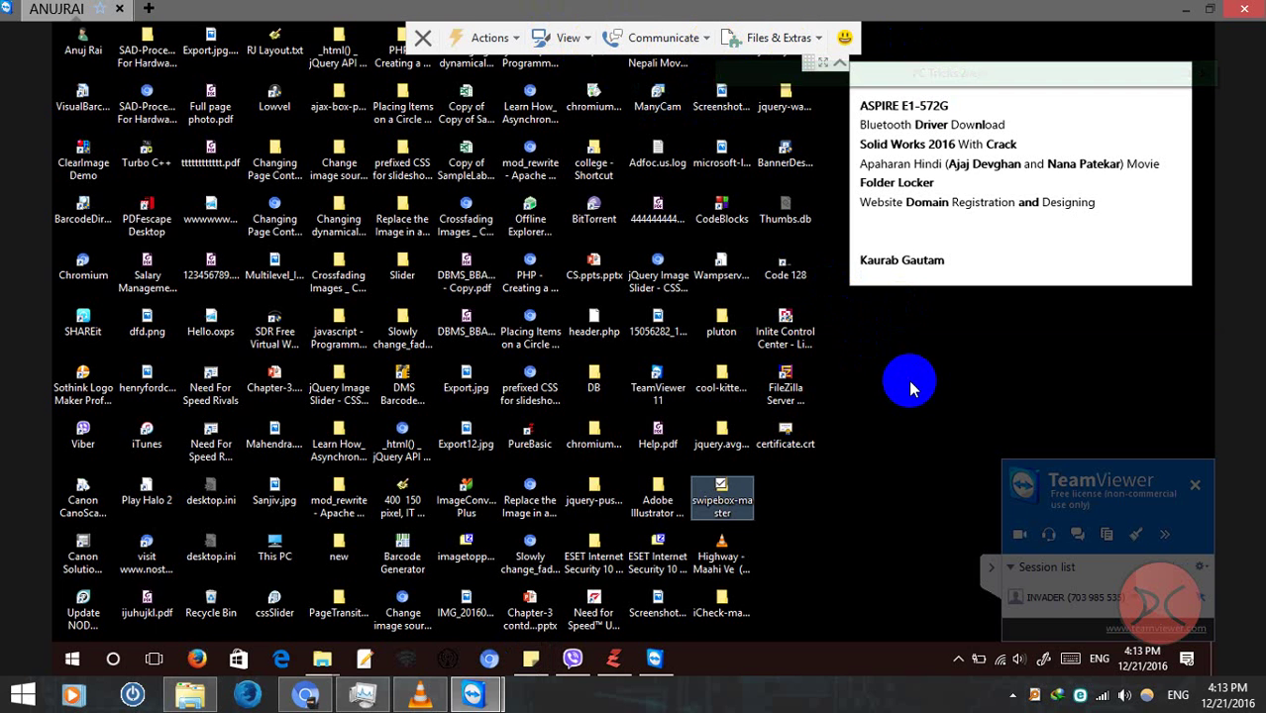
click(331, 659)
click(327, 661)
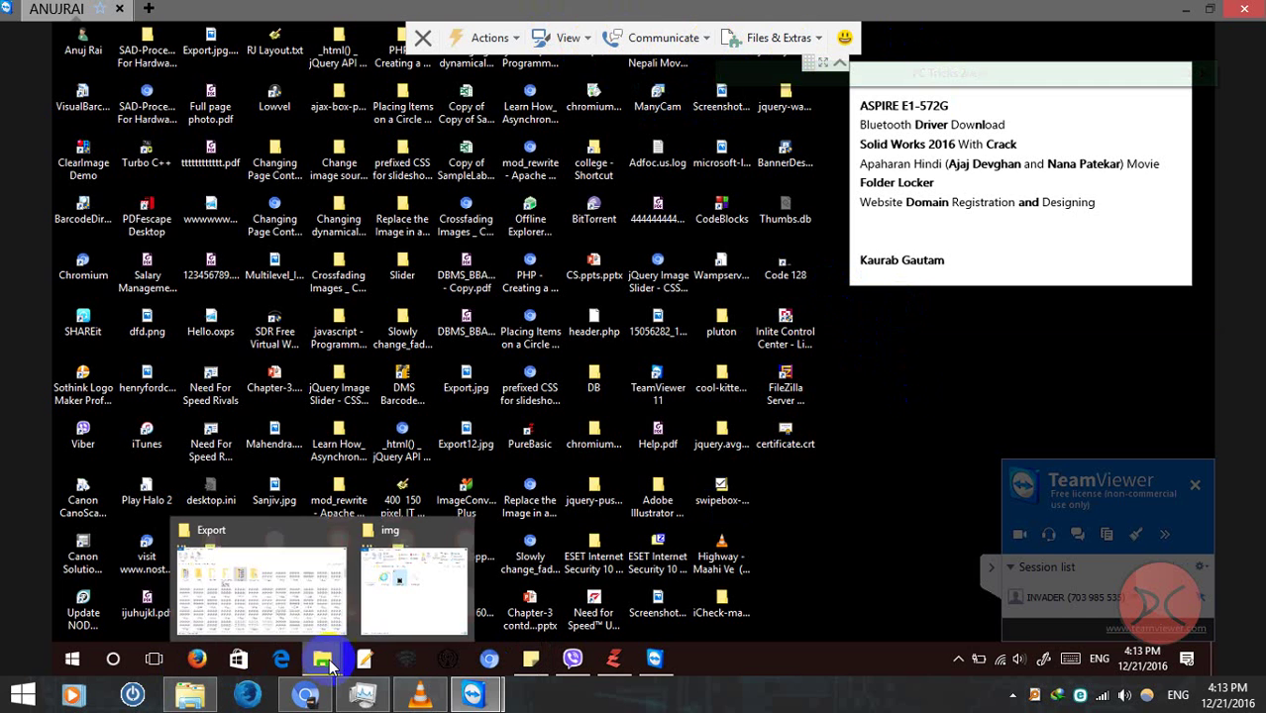
click(158, 54)
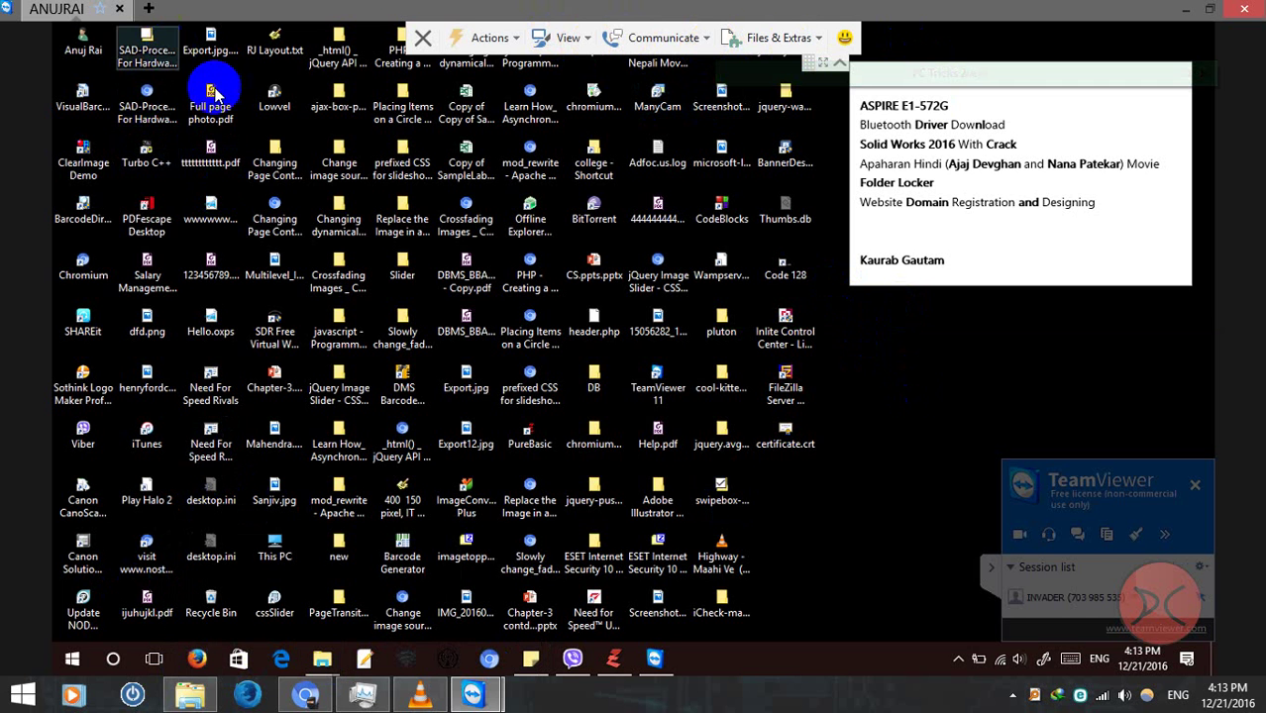
click(246, 157)
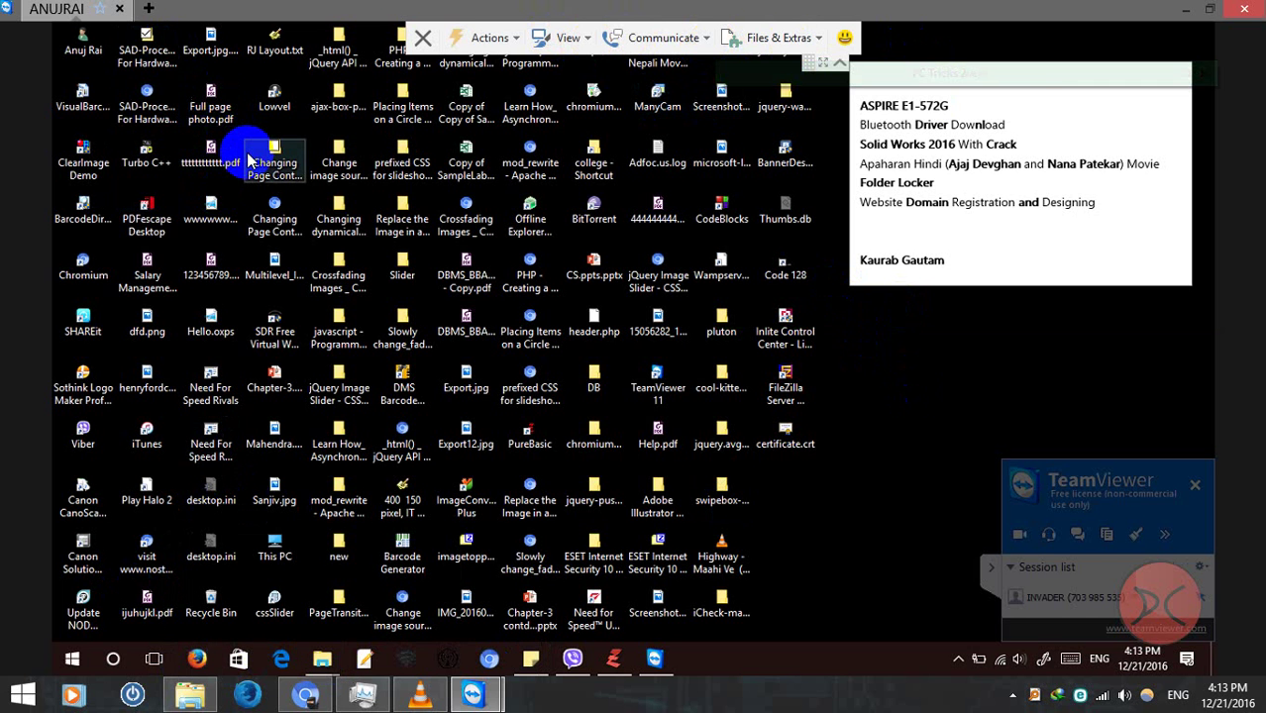
Open This PC on the remote computer, maximize the window and display the computer's system properties.
key(super+e)
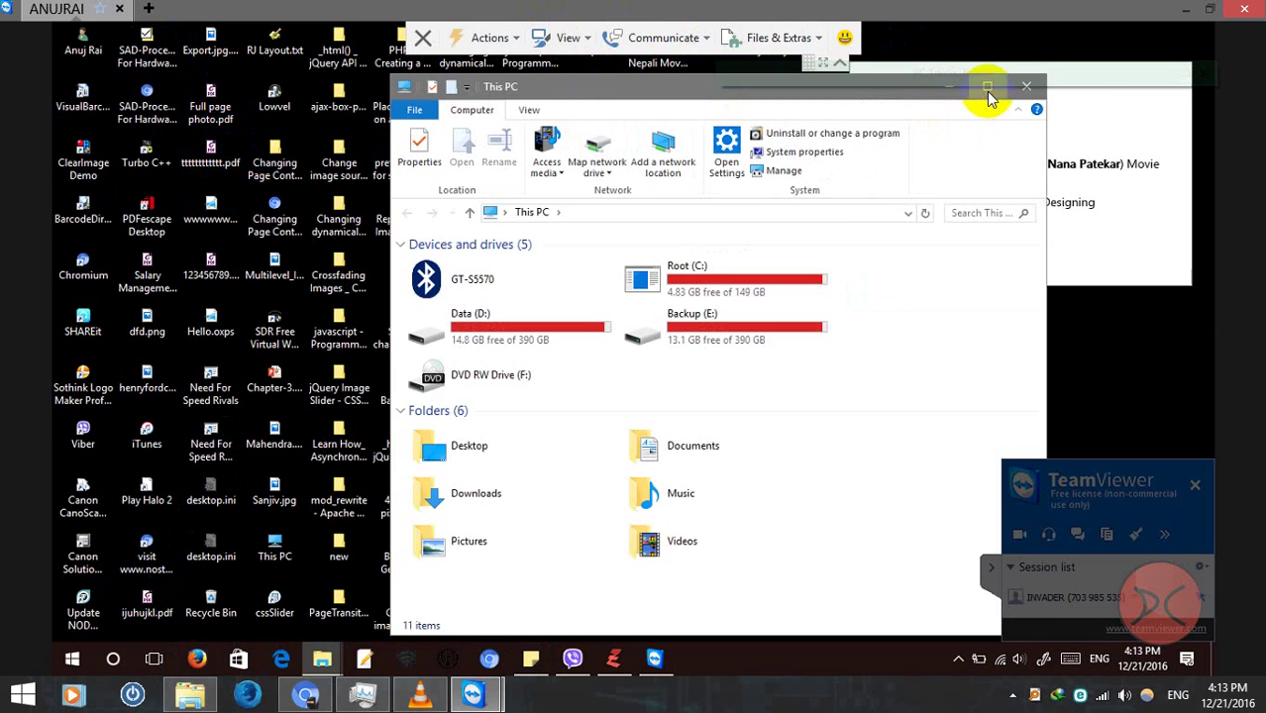
click(986, 88)
click(454, 93)
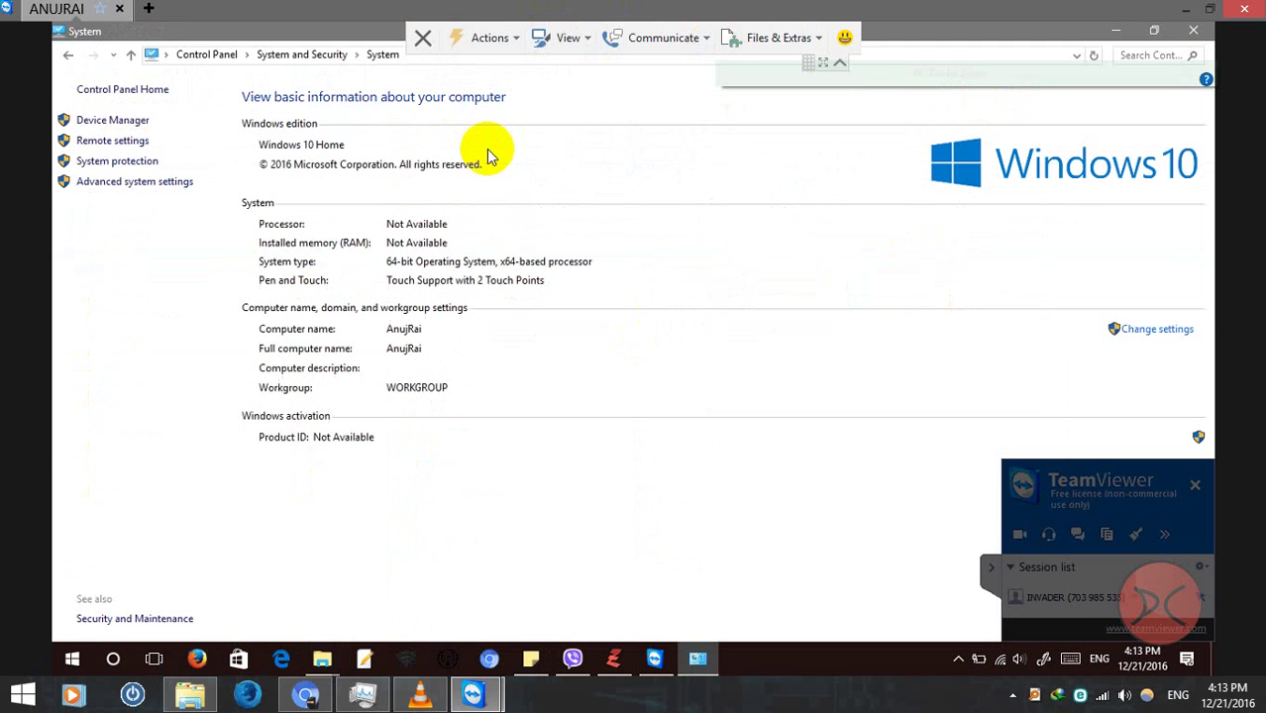
Demonstrate restoring, moving and maximizing the remote System window, and close it.
drag(255, 45, 387, 199)
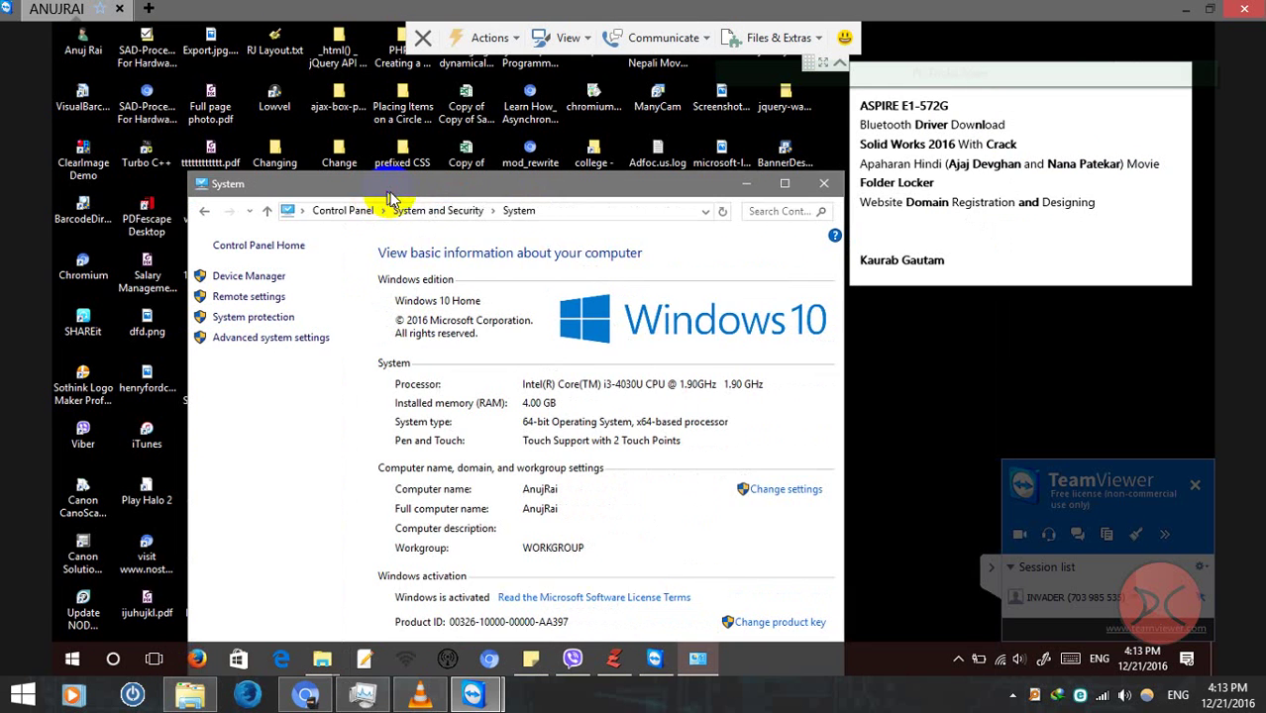
click(787, 184)
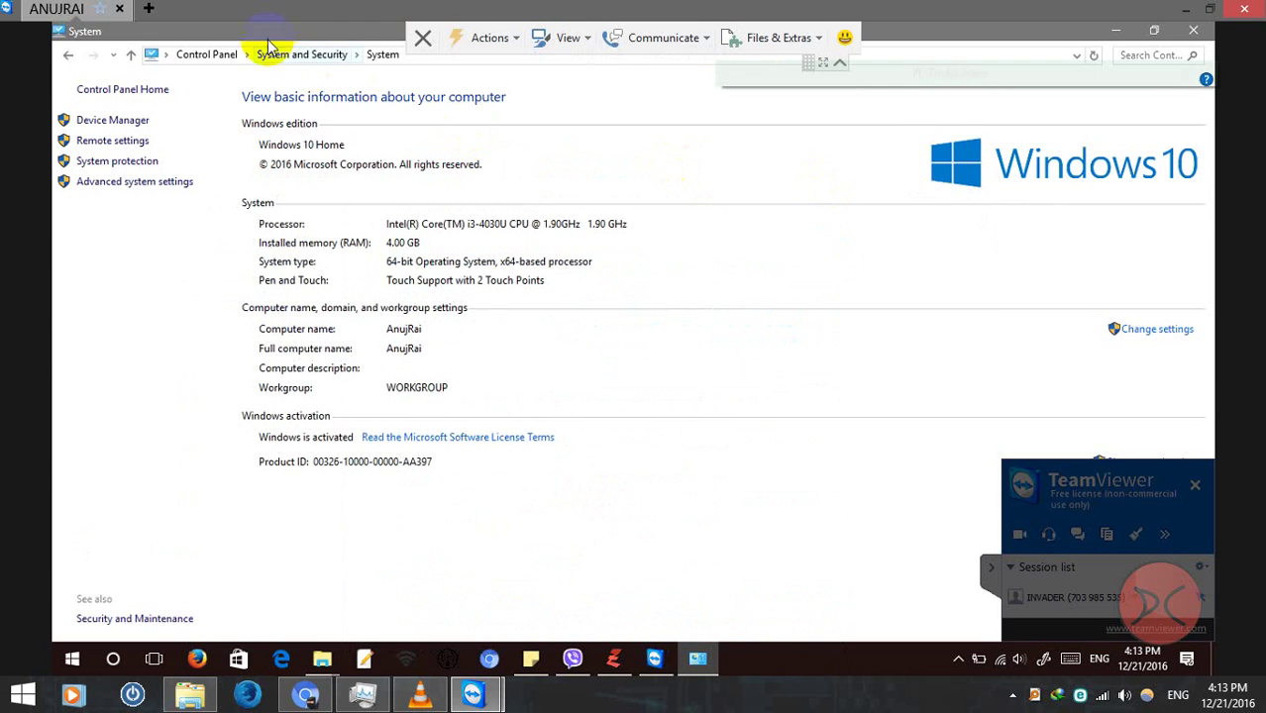
drag(266, 38, 271, 227)
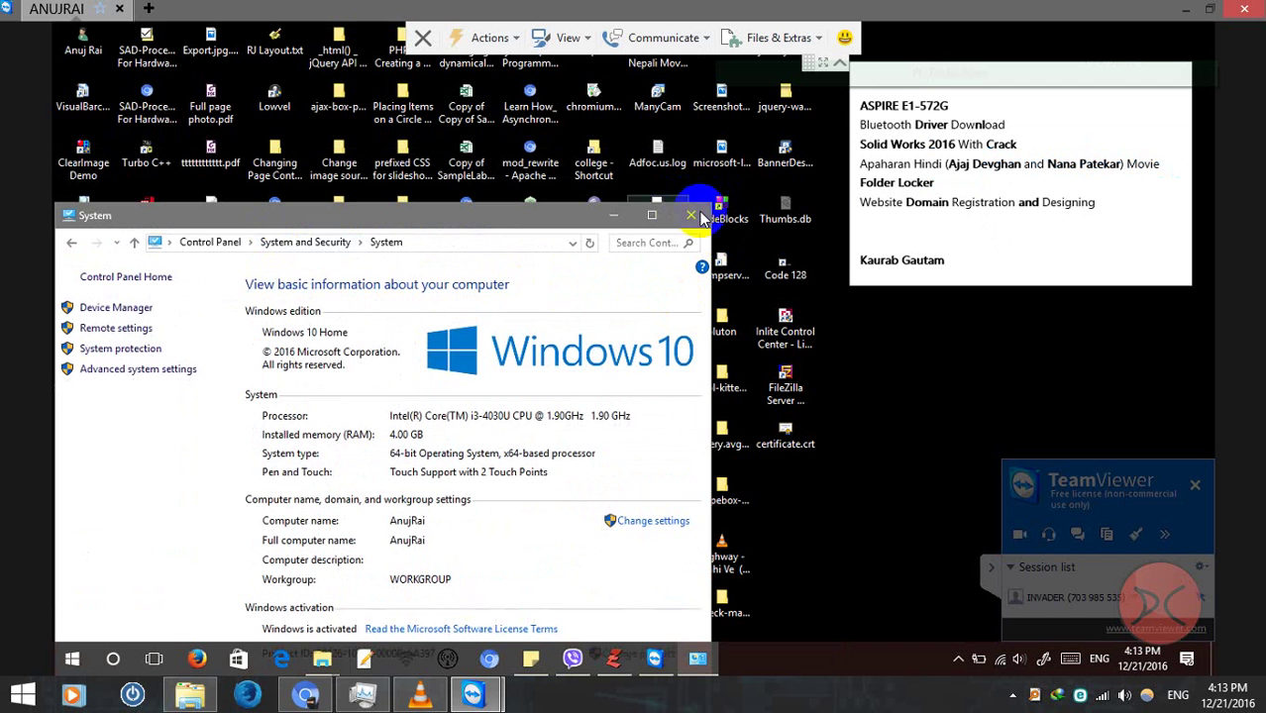
click(690, 212)
Open the remote PC's Start menu, look through its app tiles and close it.
click(70, 656)
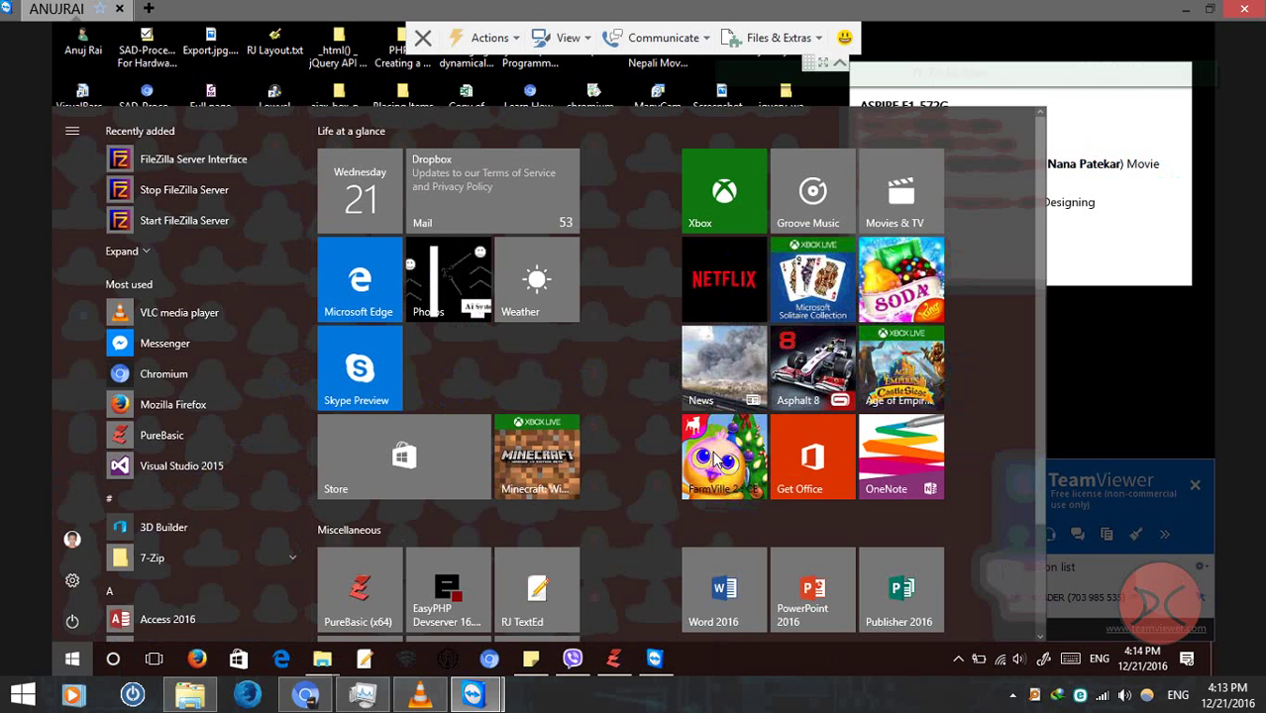
scroll(966, 392, down, 2)
scroll(965, 406, down, 3)
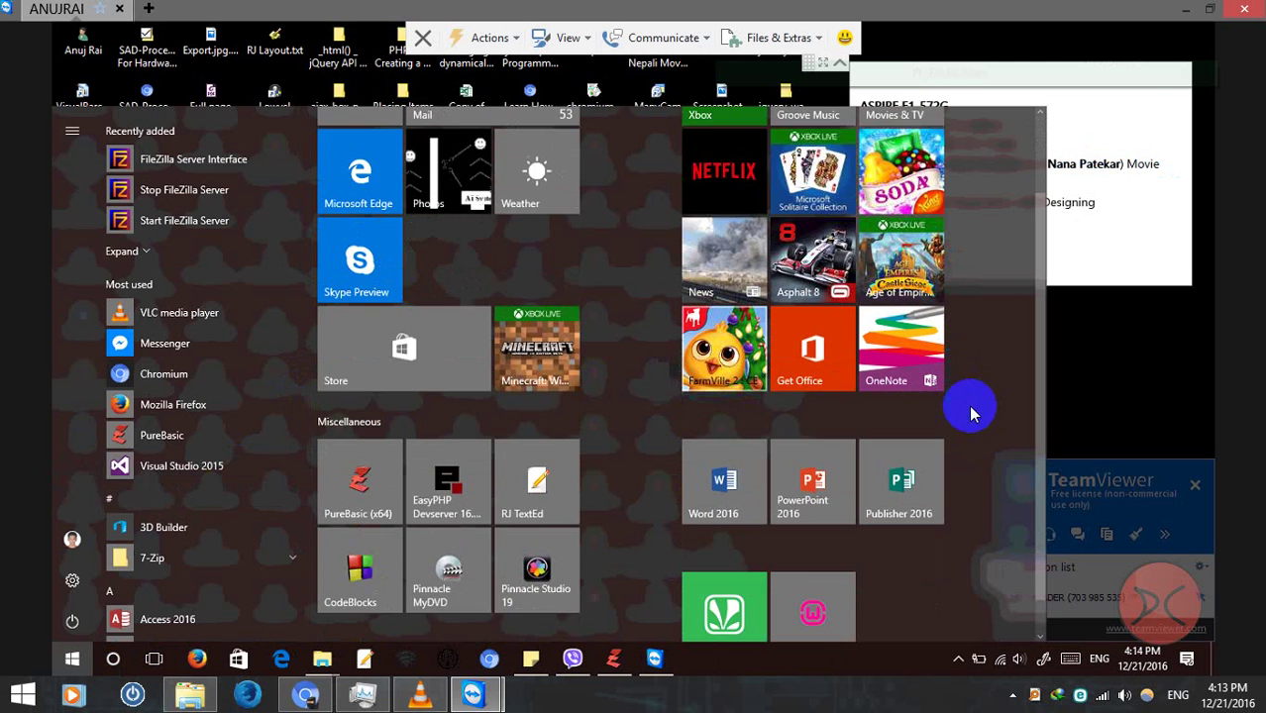
click(1143, 385)
click(1141, 385)
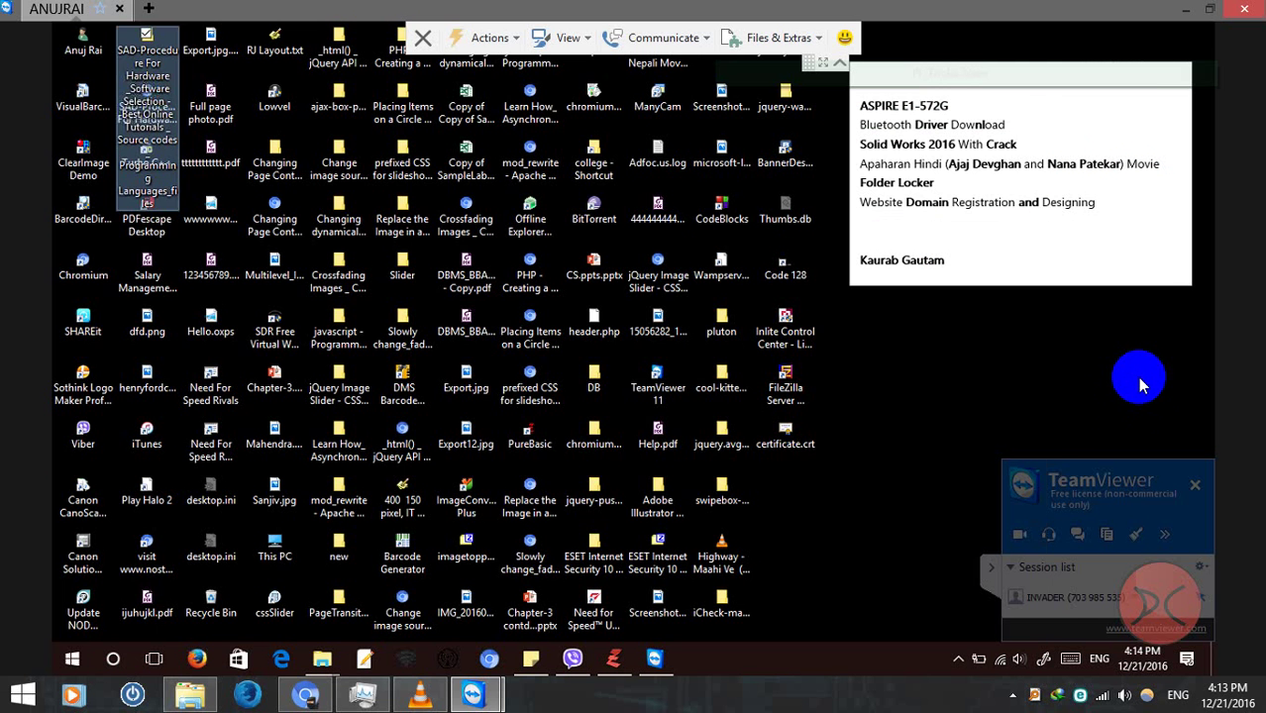
Expand the PC Tricks Zone note and add the line "lolo, this pcs desktop is a mess, but thats my brother's".
click(899, 192)
click(926, 74)
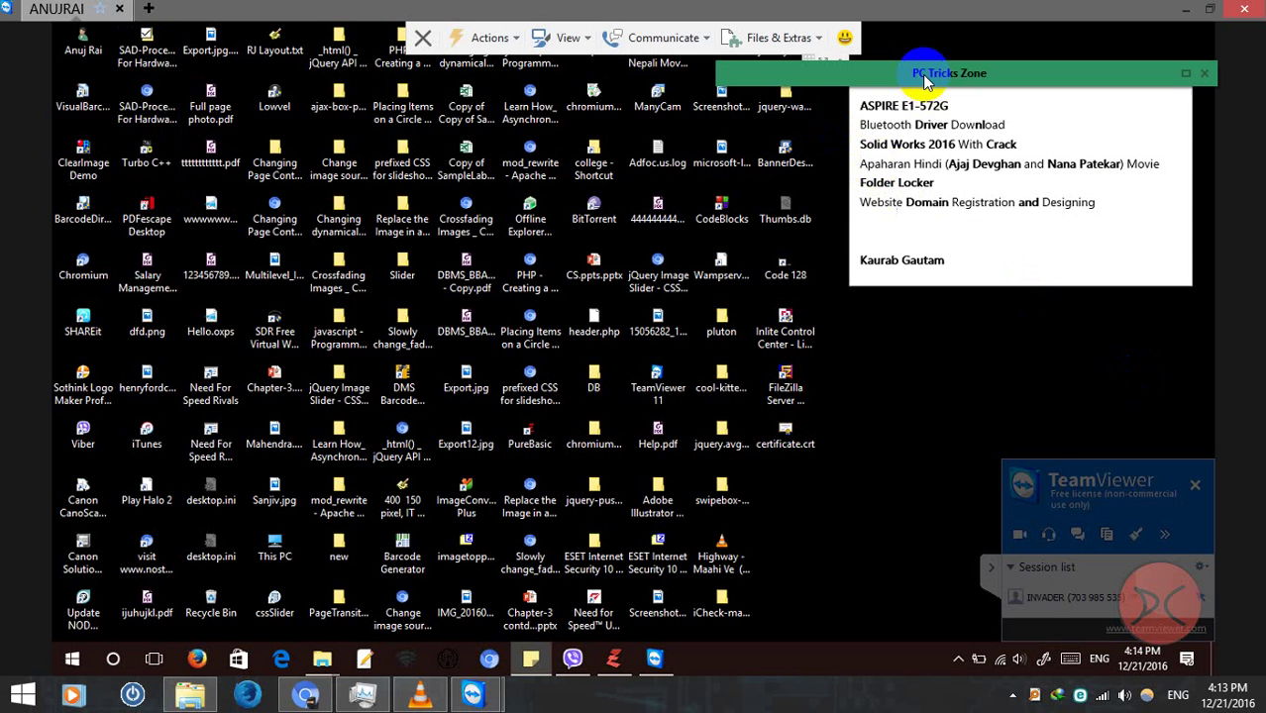
double_click(918, 72)
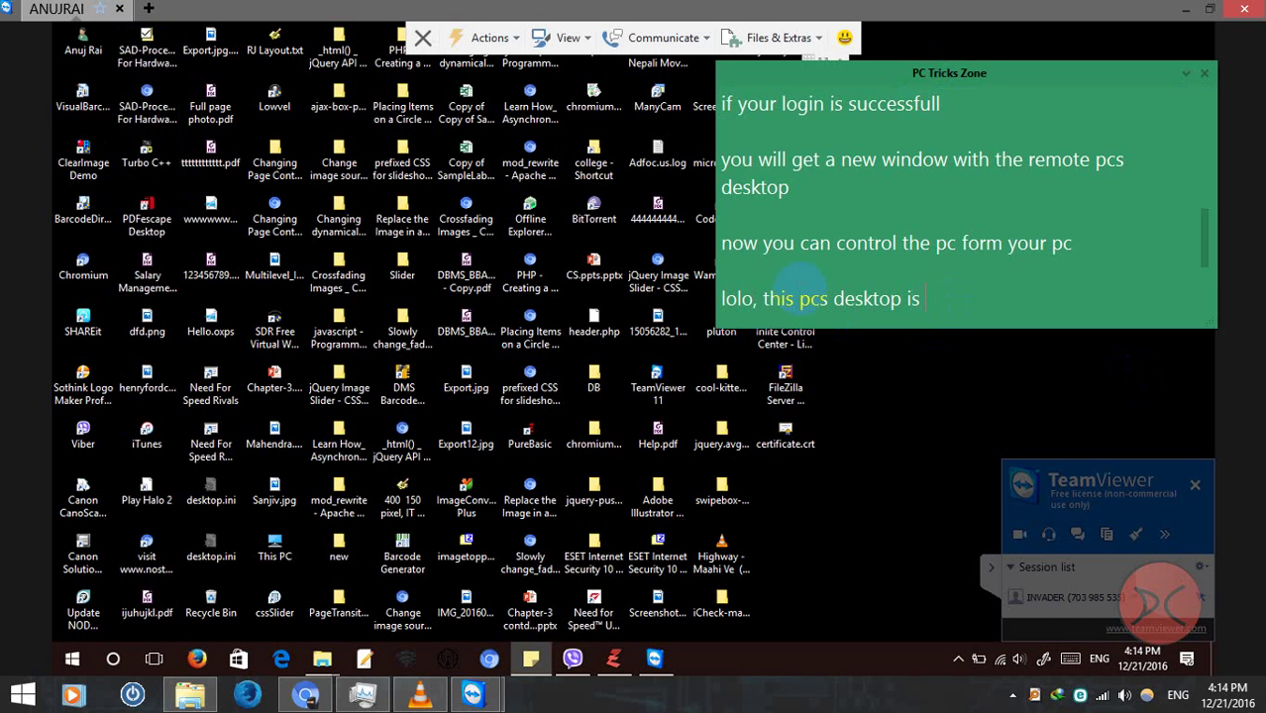
text(but thats m)
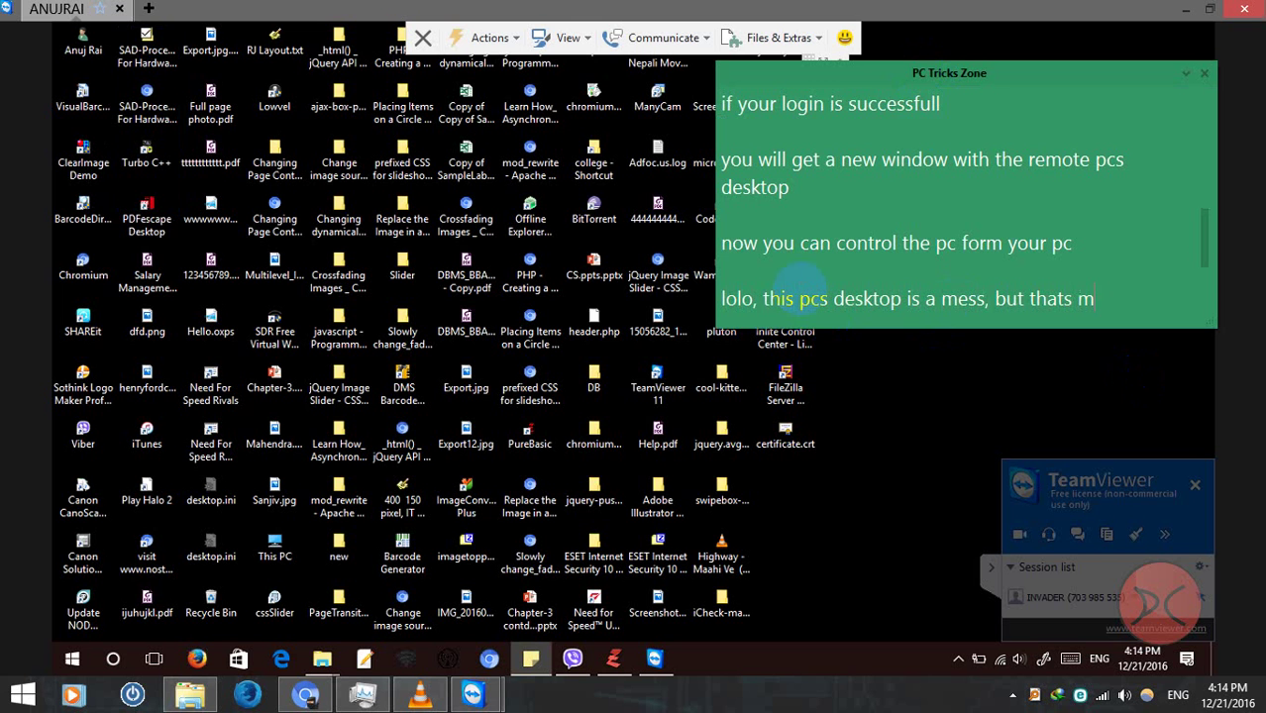
text(other's)
key(Return)
key(Return)
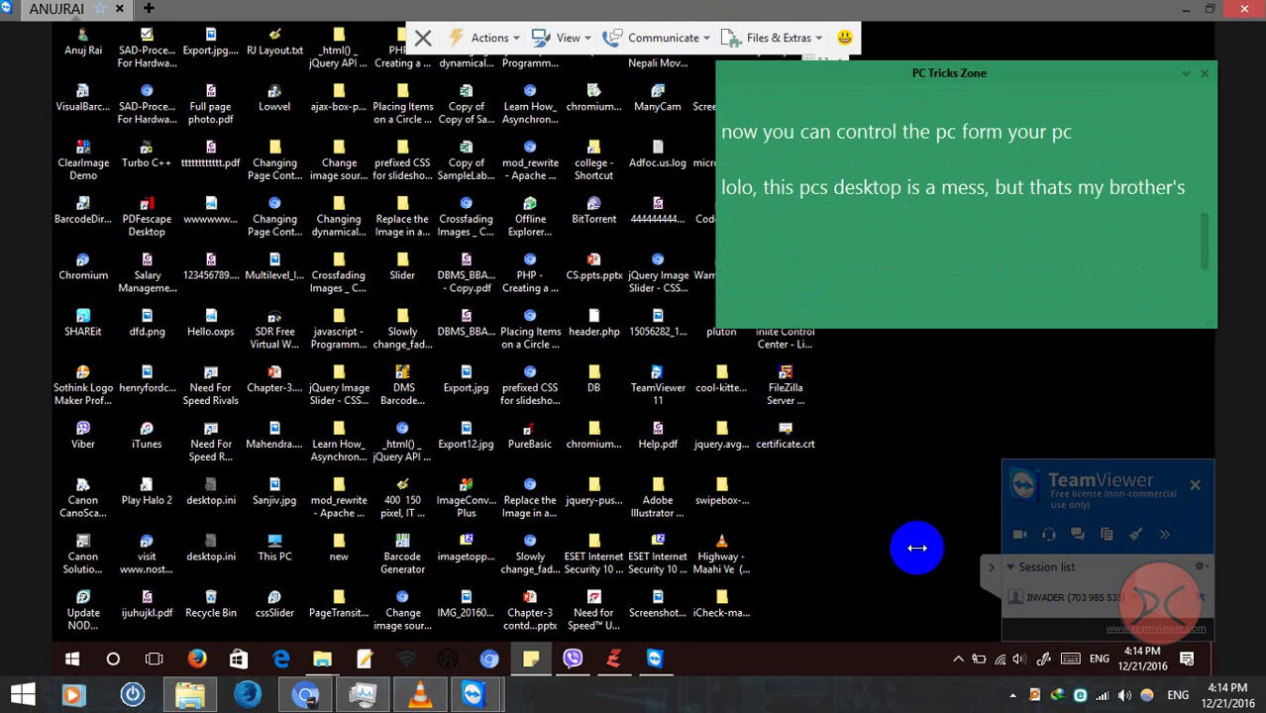
Launch Microsoft Edge on the remote PC, pull its maximized window down to a smaller size and close it.
click(878, 509)
click(923, 458)
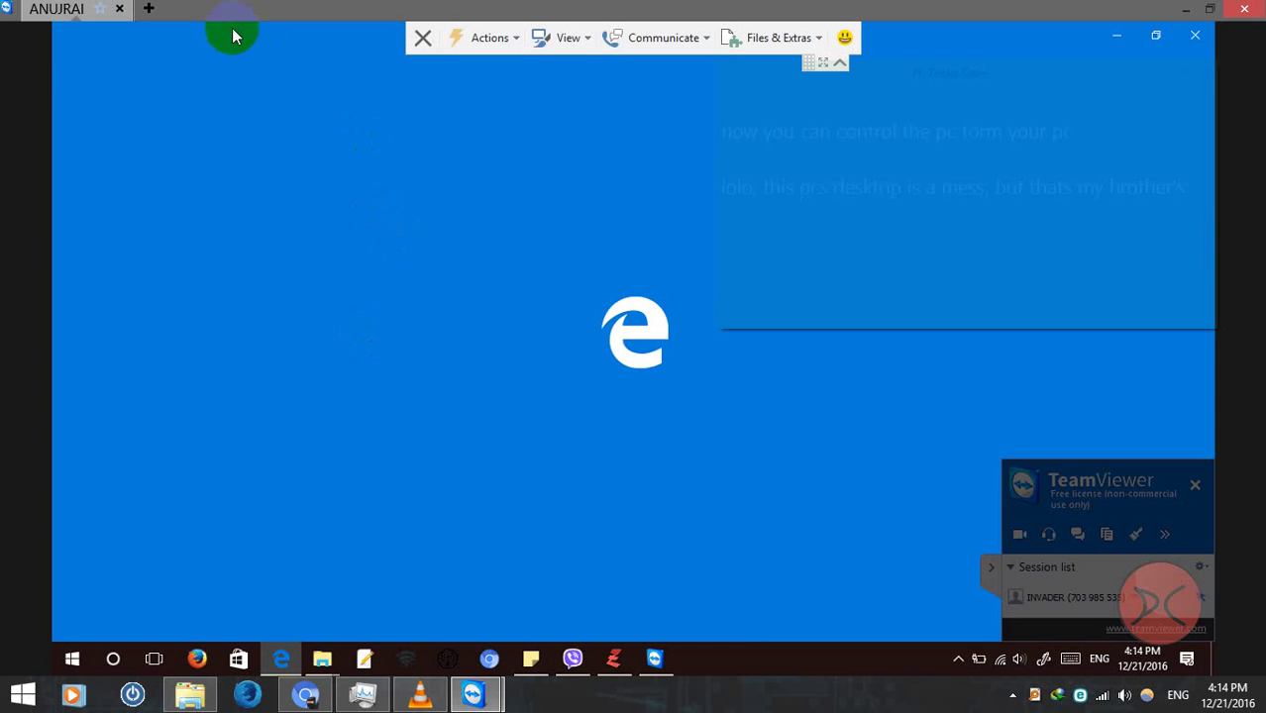
drag(235, 35, 234, 141)
click(722, 138)
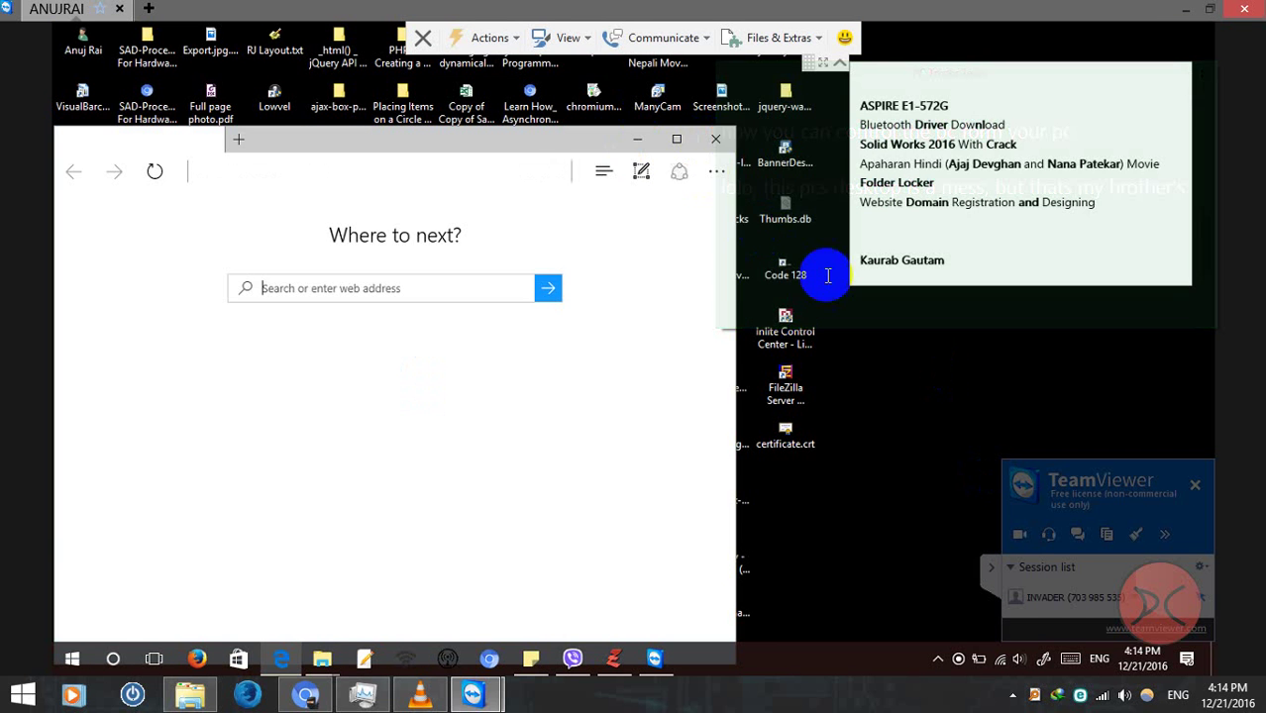
click(713, 138)
Add the line "now, beside remote controling, you can chat with the person" to the PC Tricks Zone note.
click(805, 266)
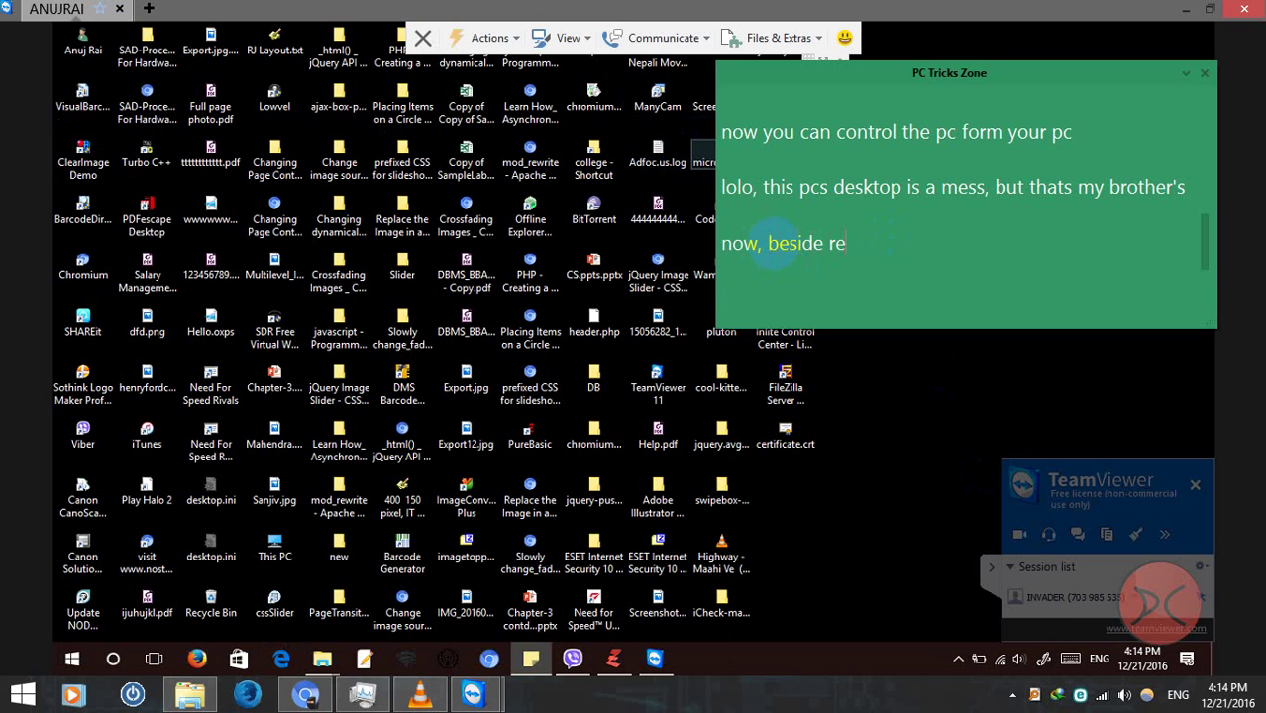
text(mote controling)
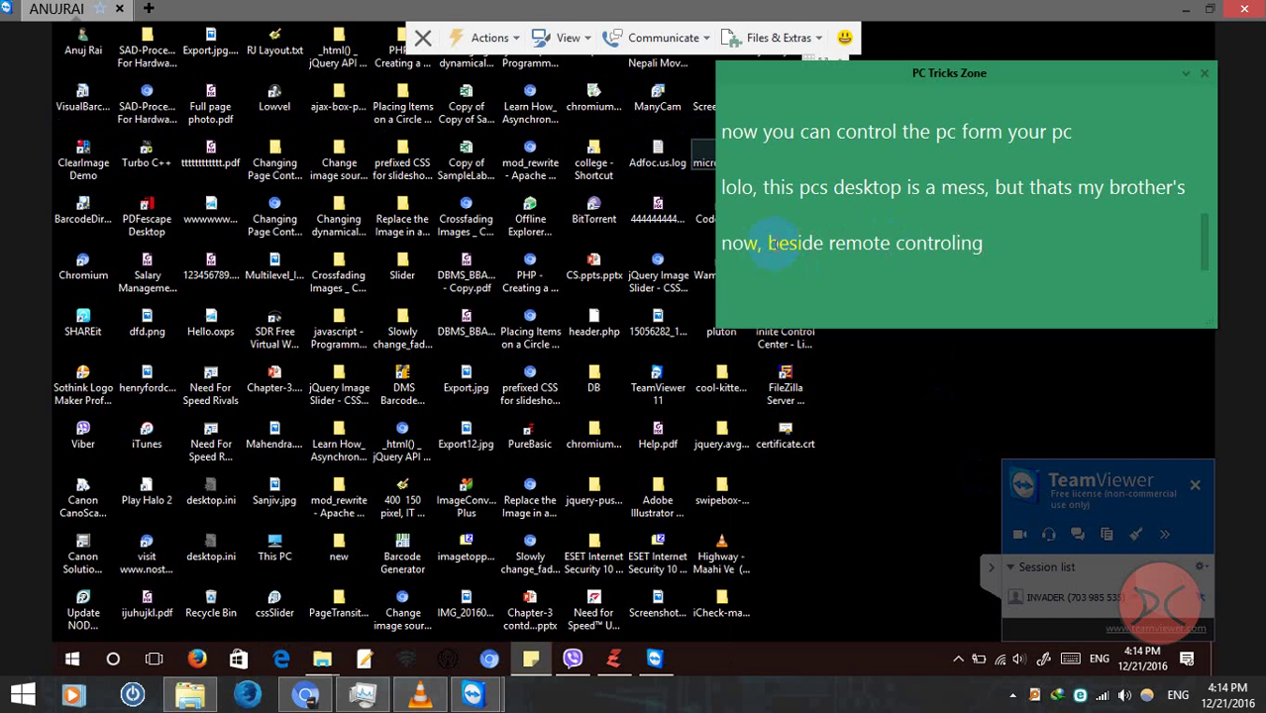
text(, you can chat with)
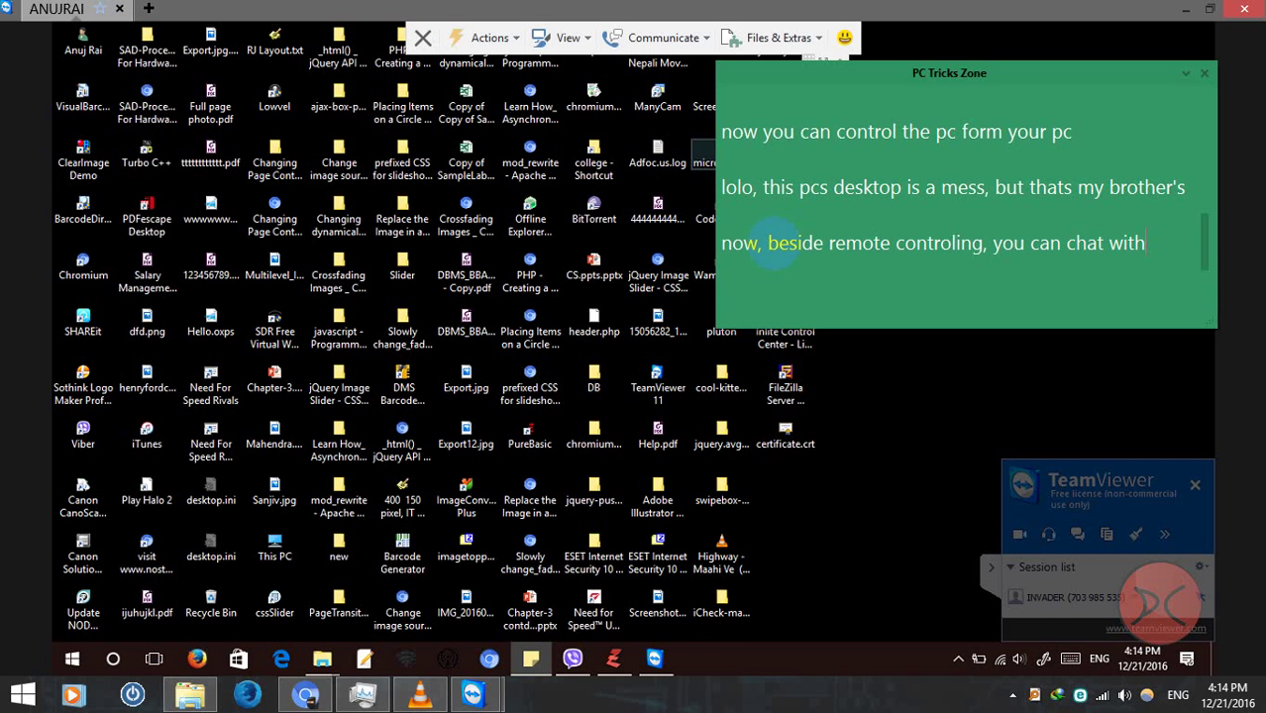
text(person)
Open the session chat with the partner, moving the PC Tricks Zone note lower and collapsing it to its title bar.
click(662, 37)
mouse_move(670, 45)
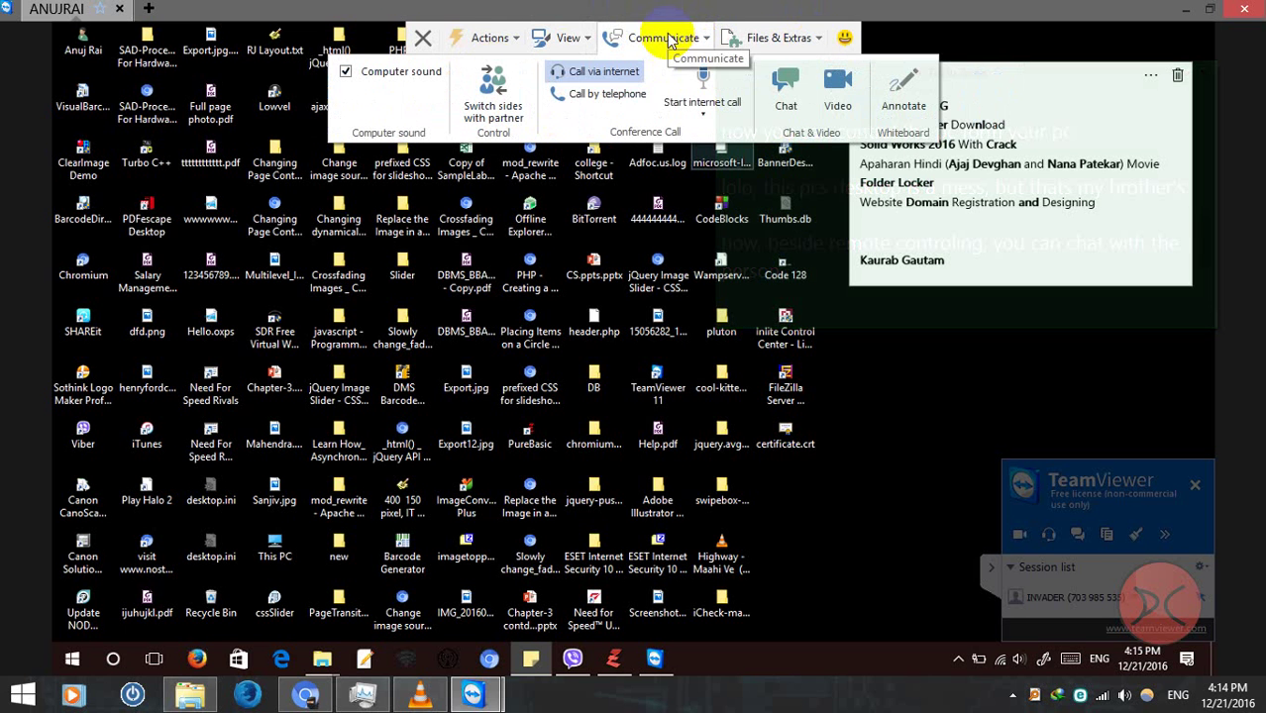
click(784, 82)
drag(785, 83, 807, 155)
double_click(807, 152)
click(789, 86)
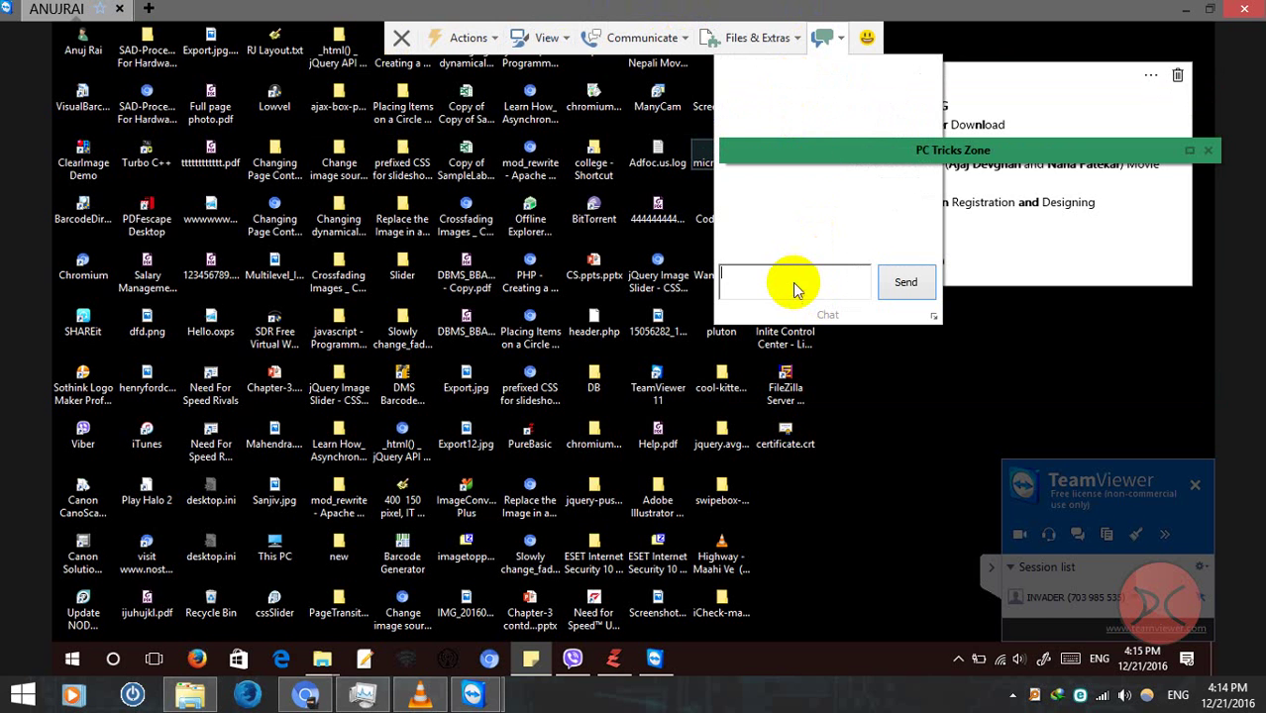
click(816, 66)
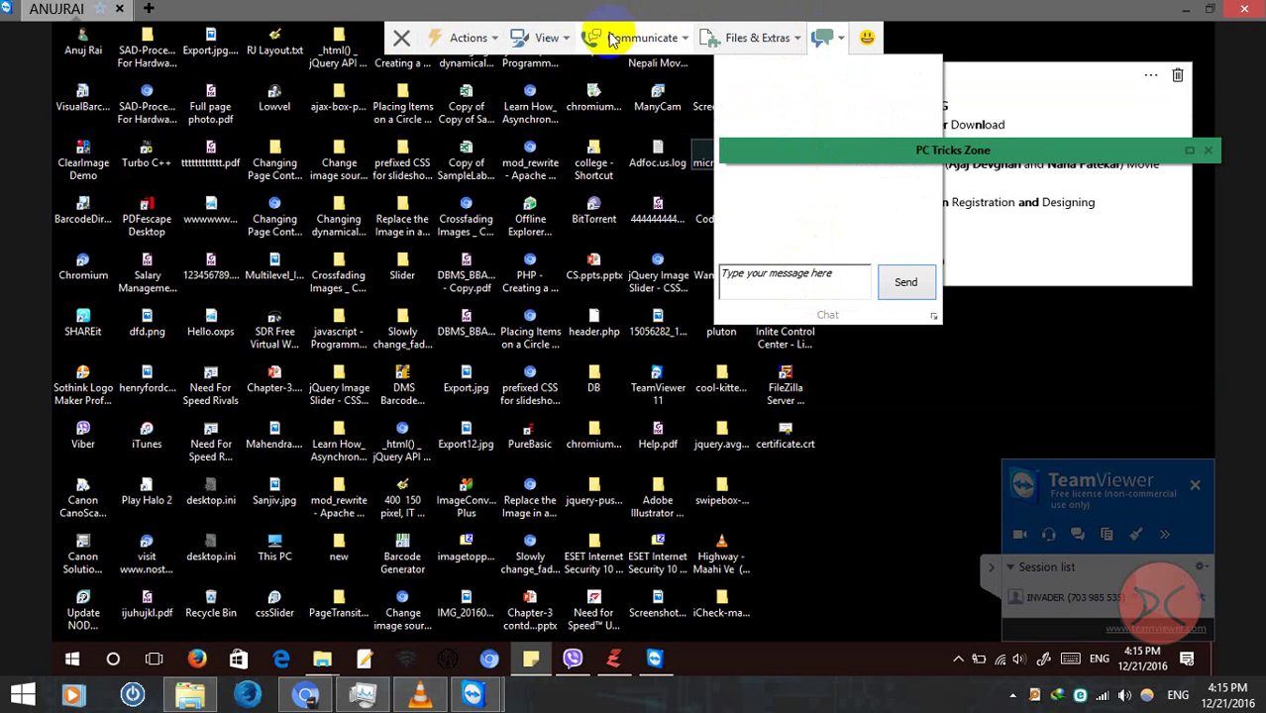
click(830, 277)
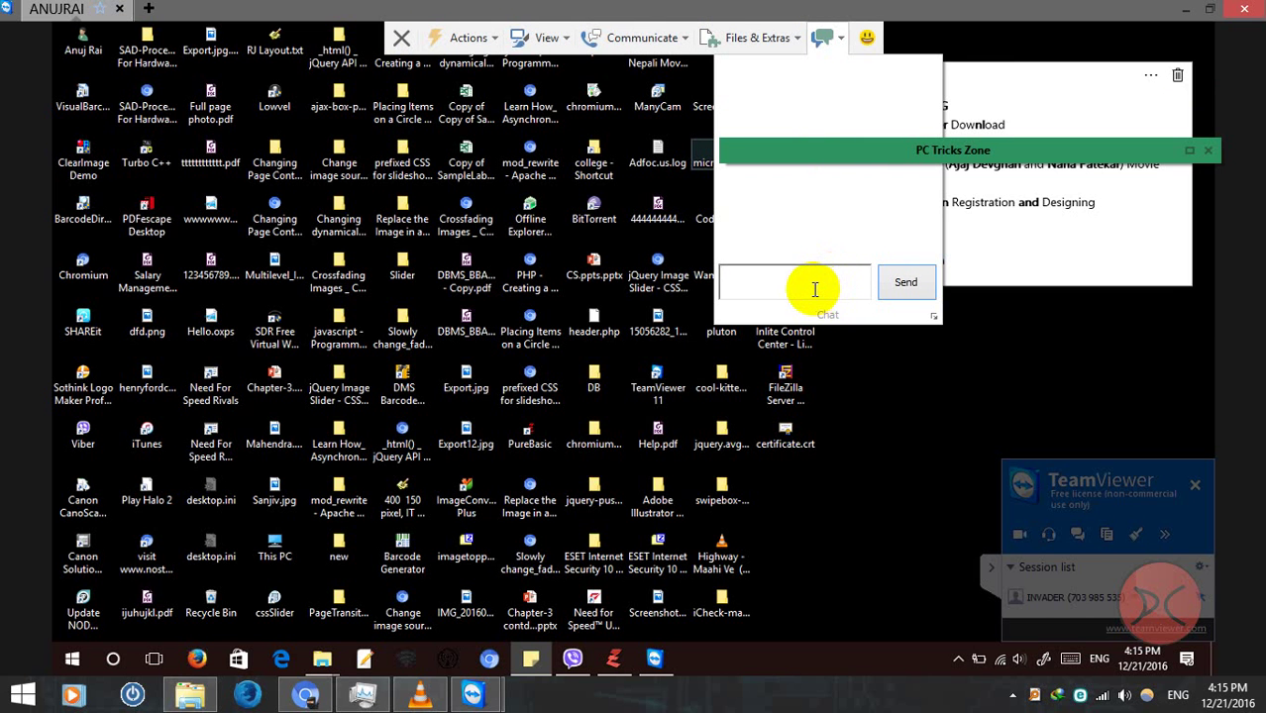
Try entering "dfdf" at the end of the remote PC's sticky note and erase it.
click(1002, 266)
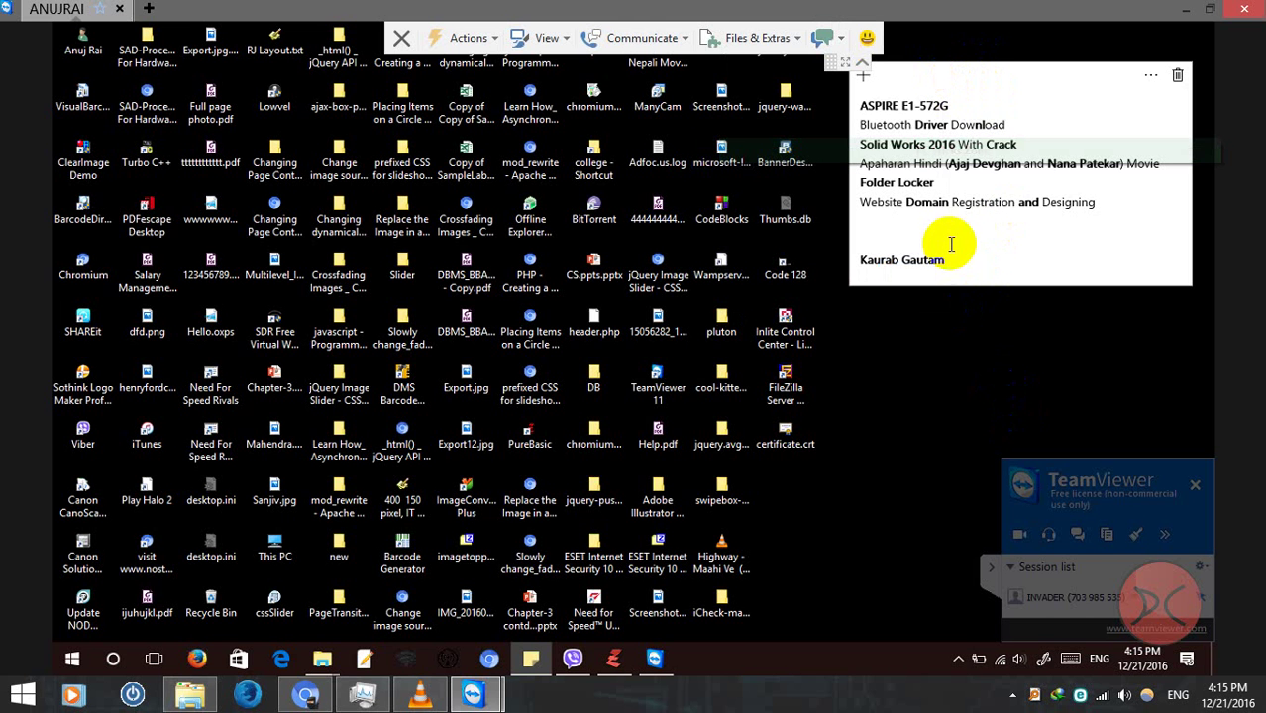
text(dfdf)
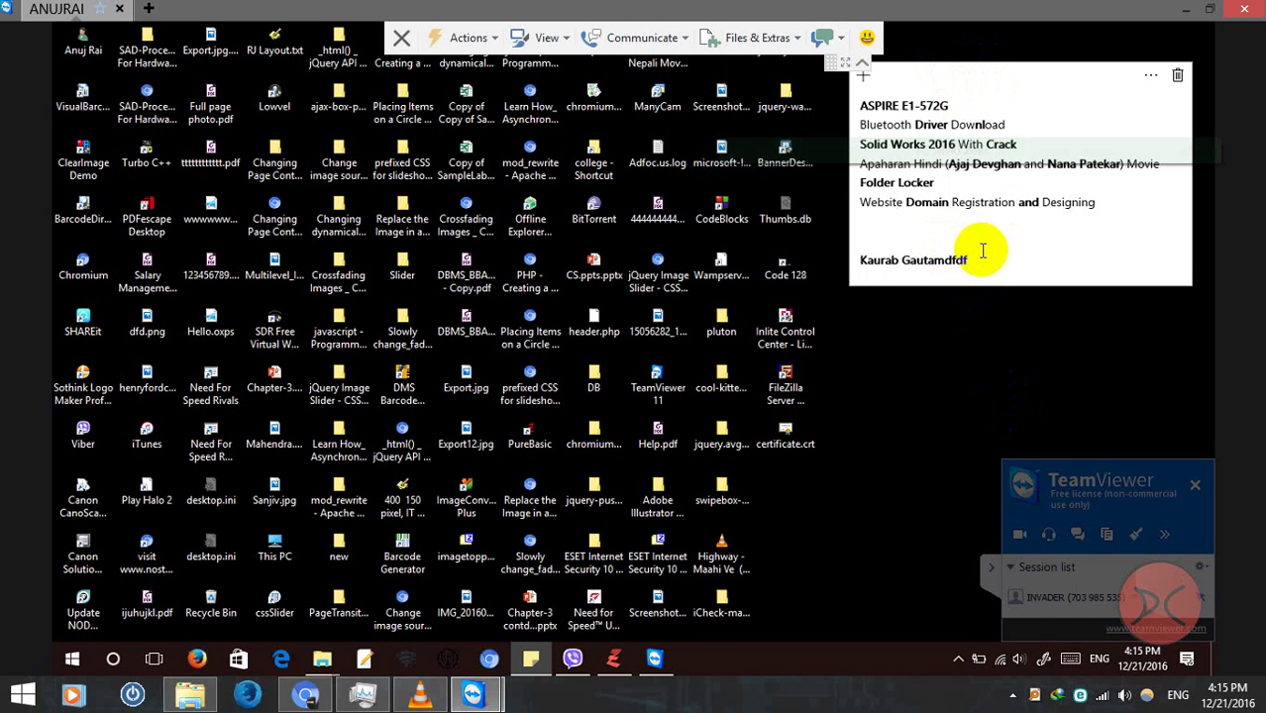
key(BackSpace)
key(BackSpace)
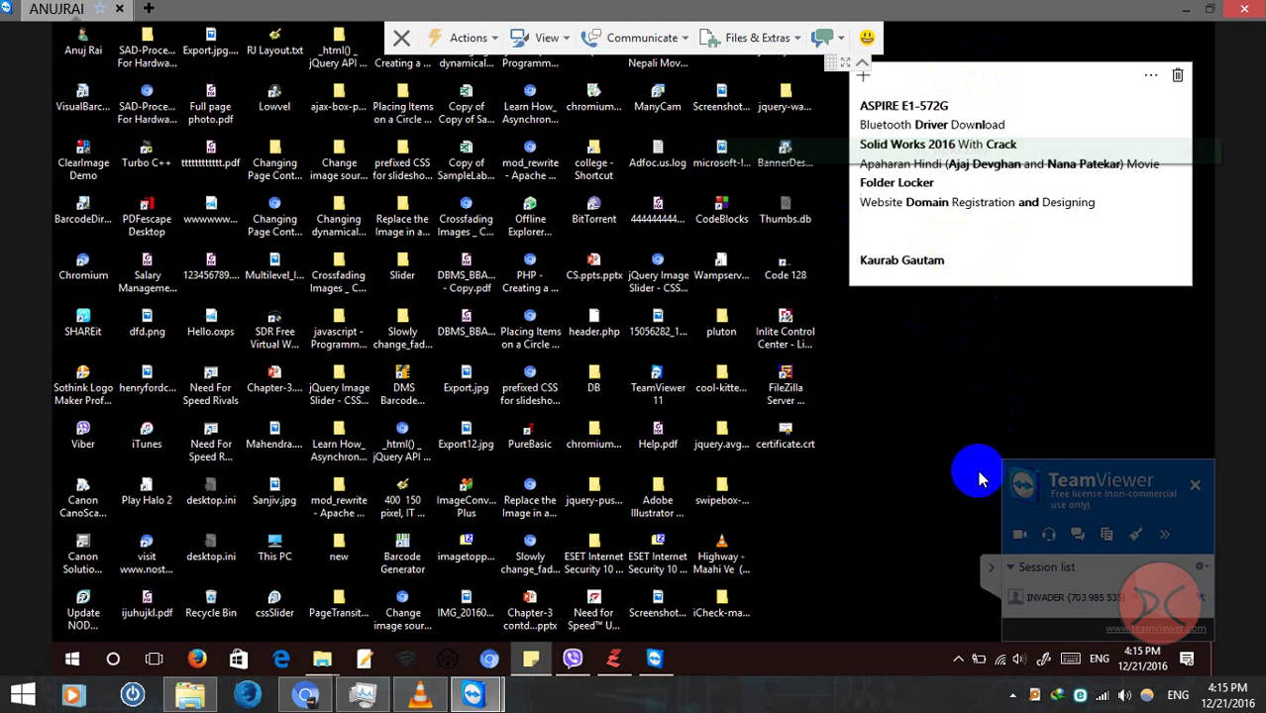
From the remote PC's TeamViewer panel, start an internet call without unmuting the local microphone and send the chat message "sdsd".
click(1049, 536)
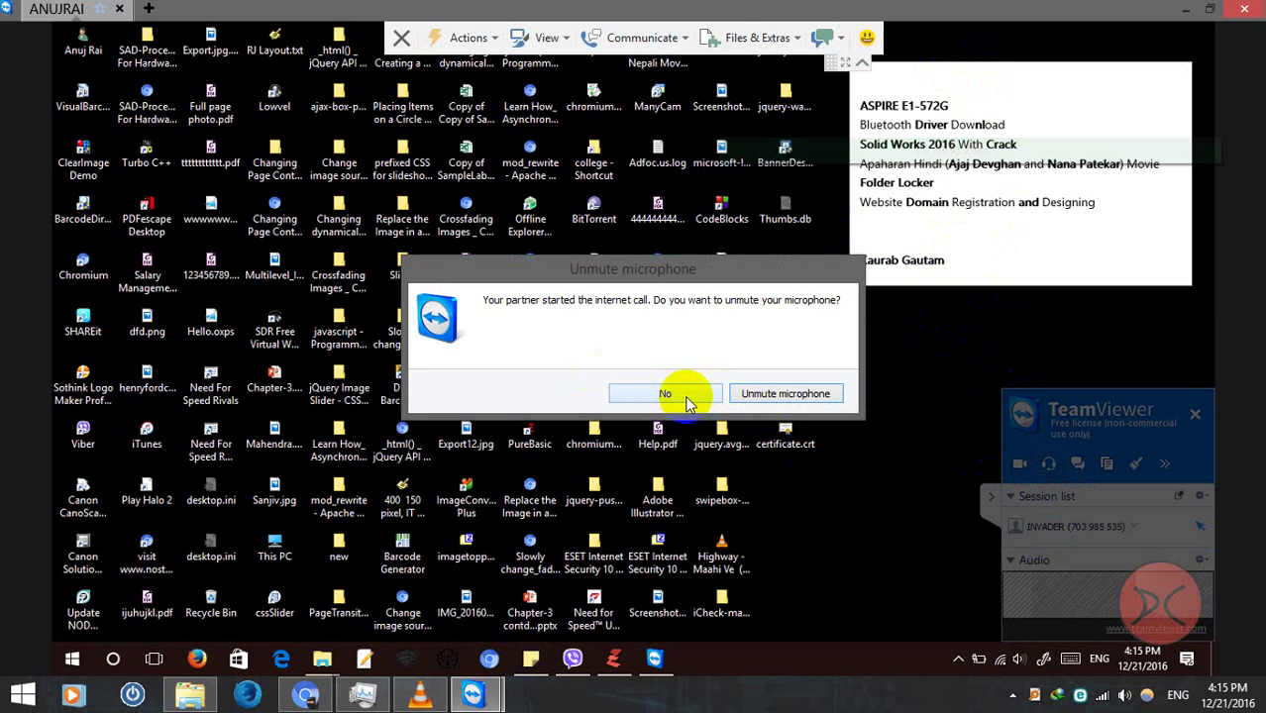
click(678, 393)
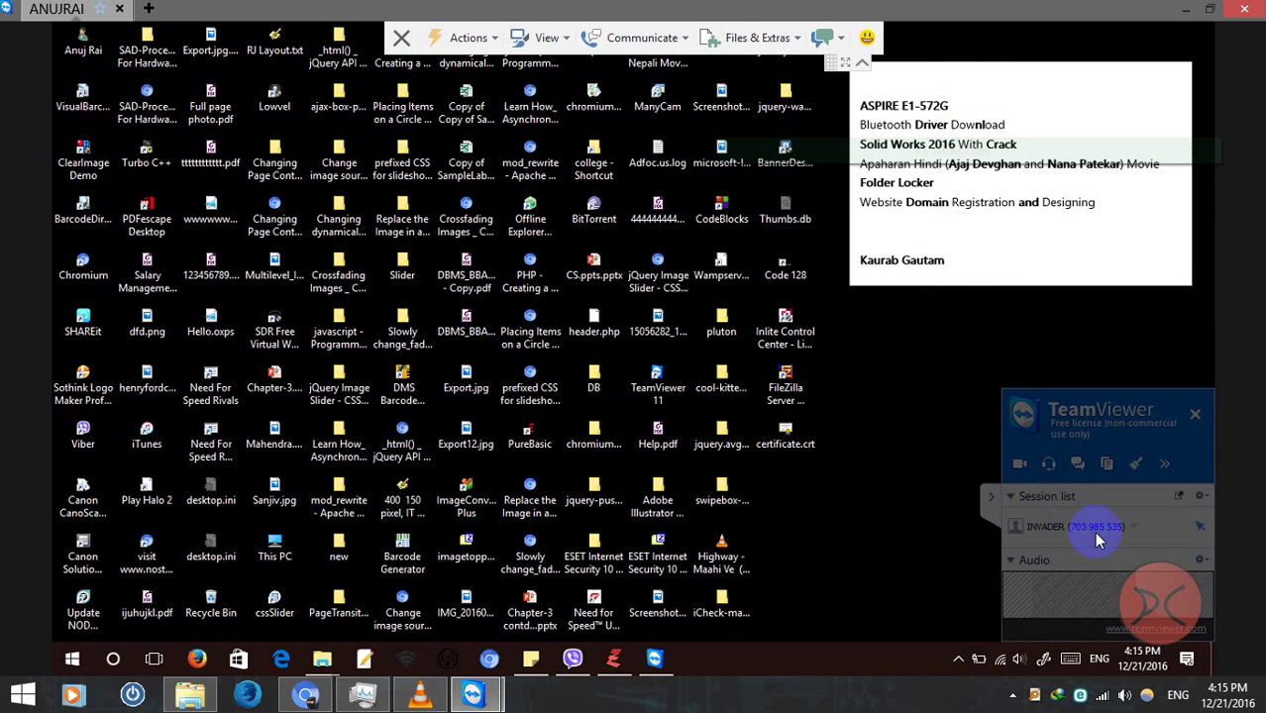
click(1075, 465)
click(1054, 580)
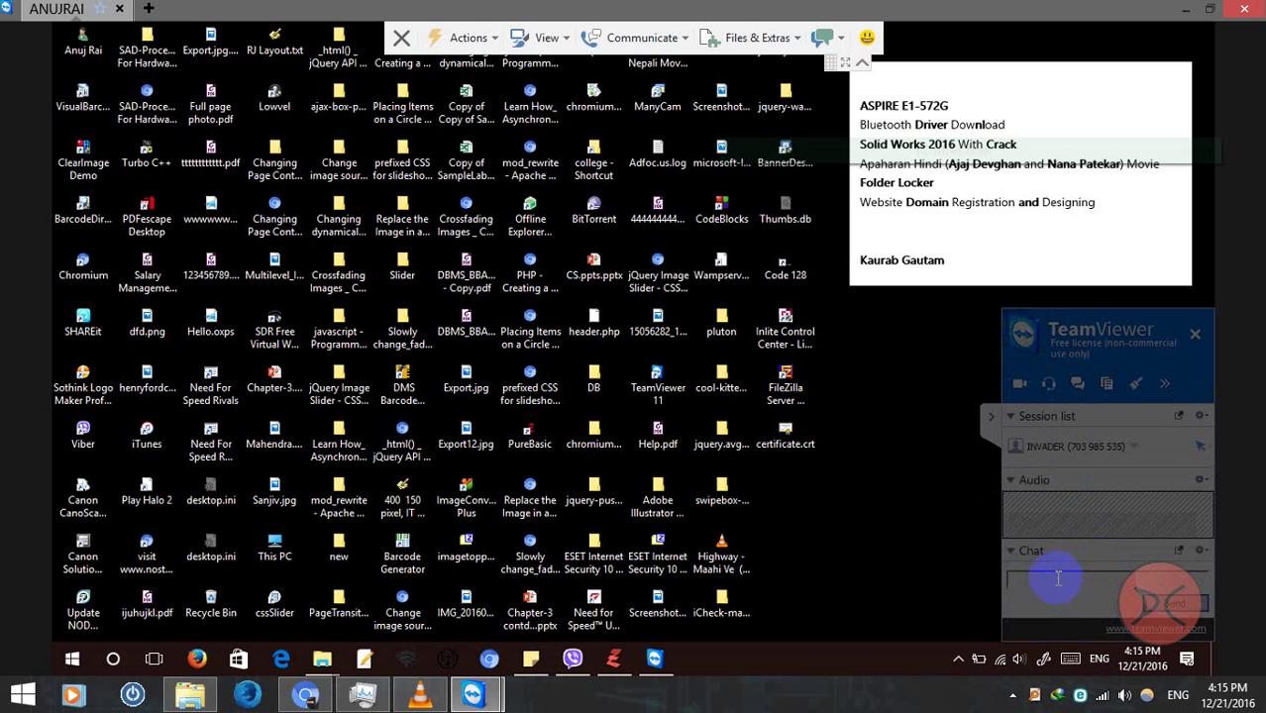
text(sdsd)
key(Return)
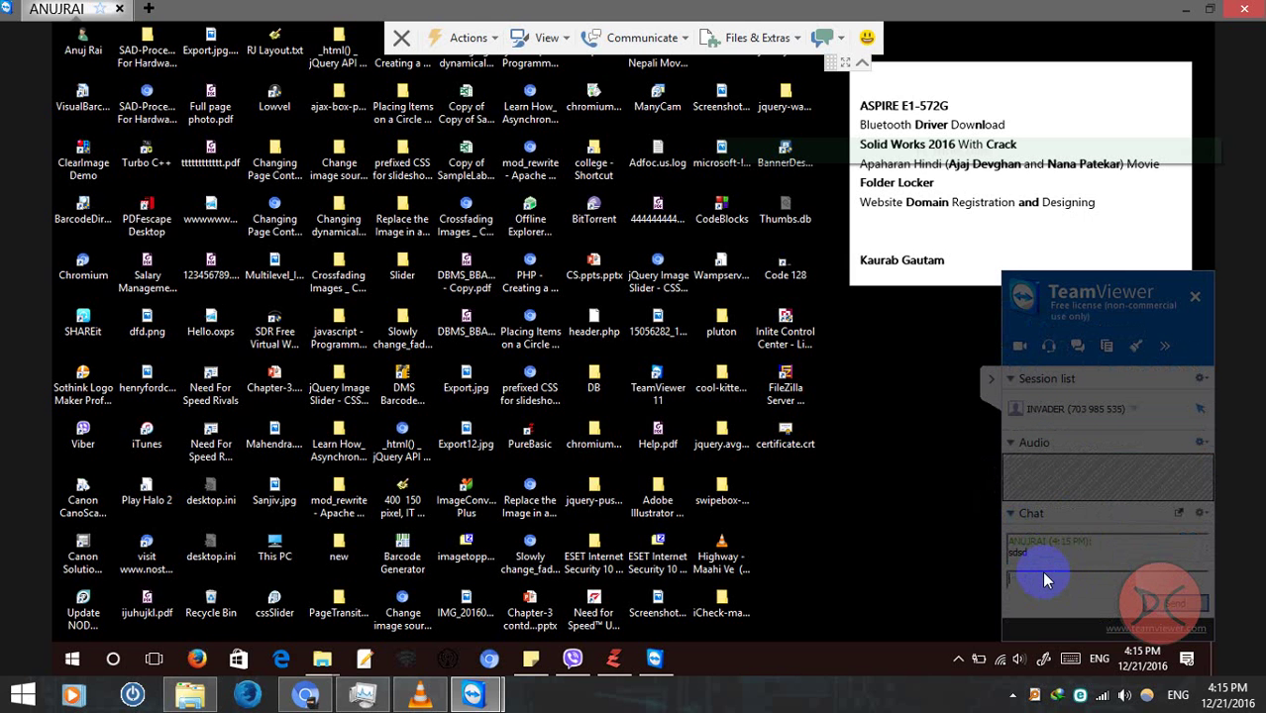
Reply to the partner from the local session chat with the messages "sdsd" and "holo".
click(821, 38)
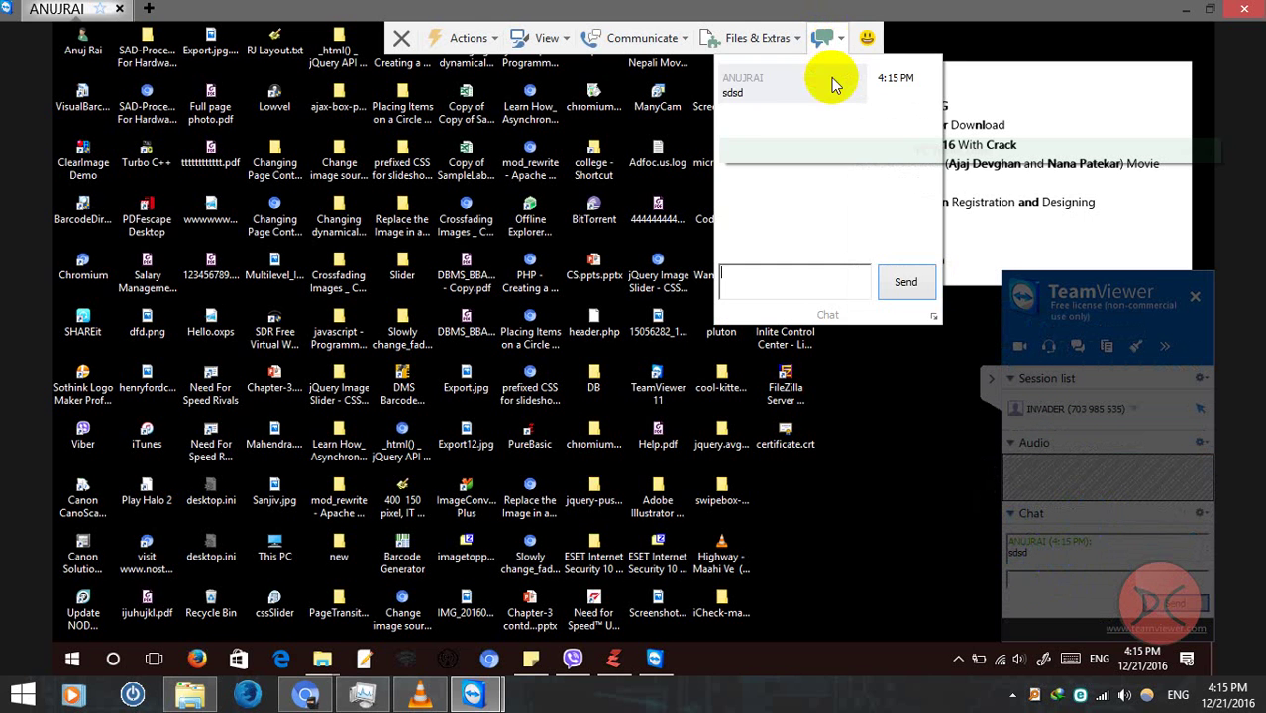
click(799, 274)
text(sdsd)
click(897, 284)
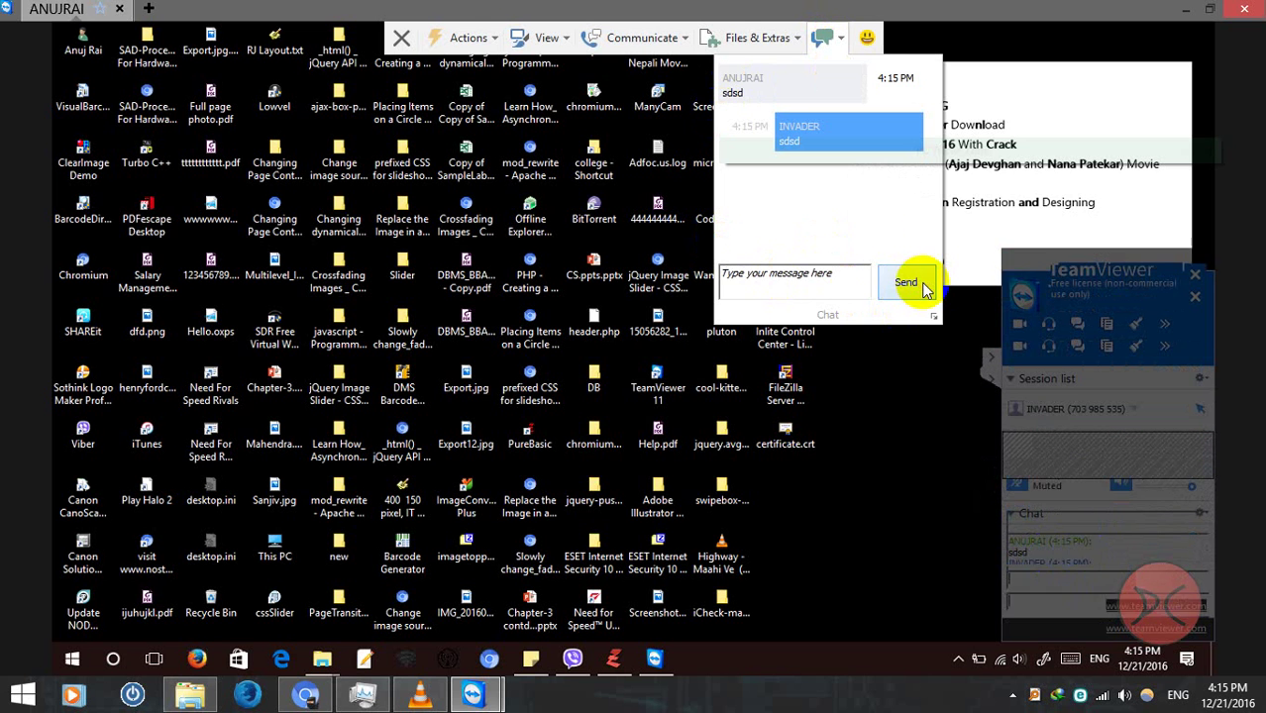
click(778, 293)
text(holo)
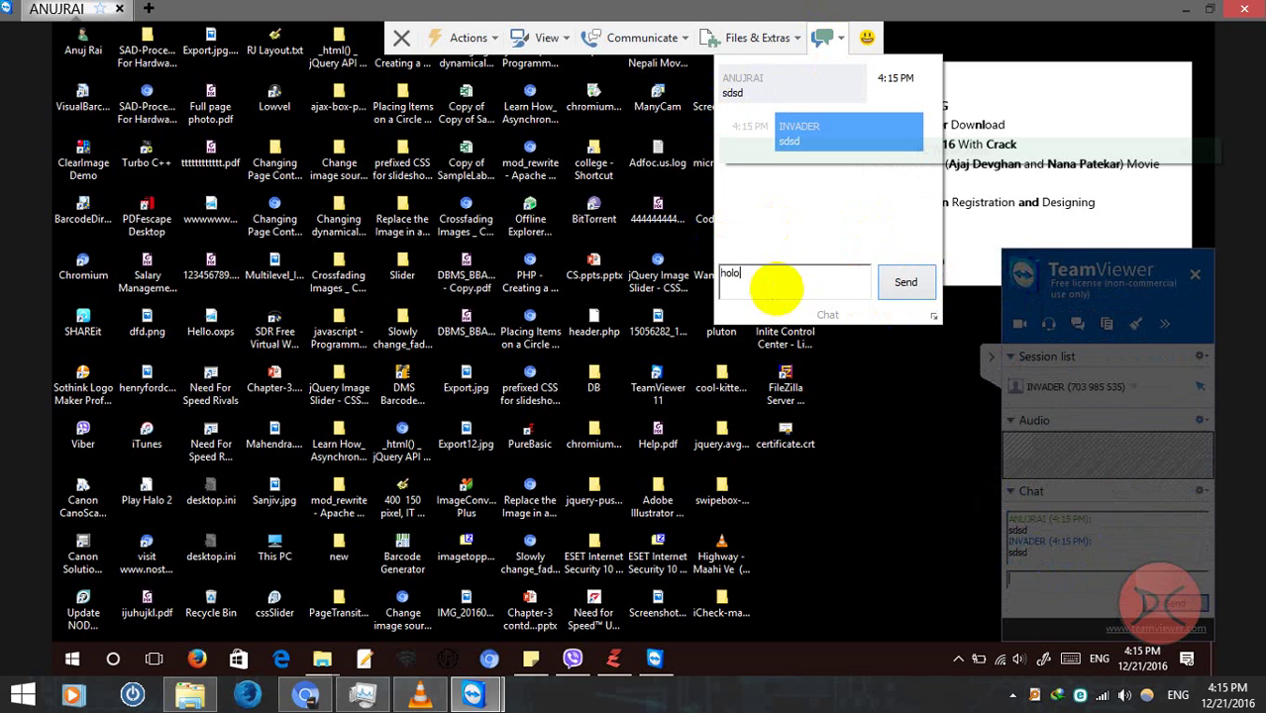
key(Return)
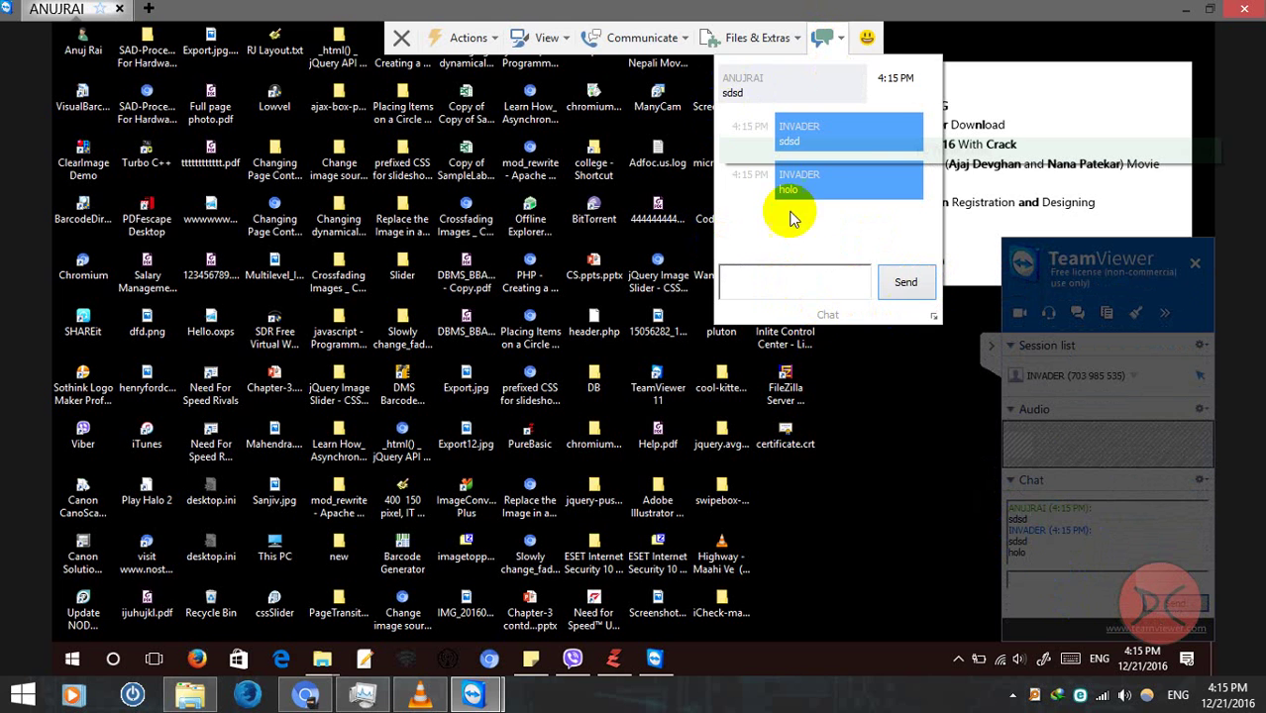
Look over the communication options, expand the PC Tricks Zone note and add the line "you can even call".
click(657, 43)
click(656, 39)
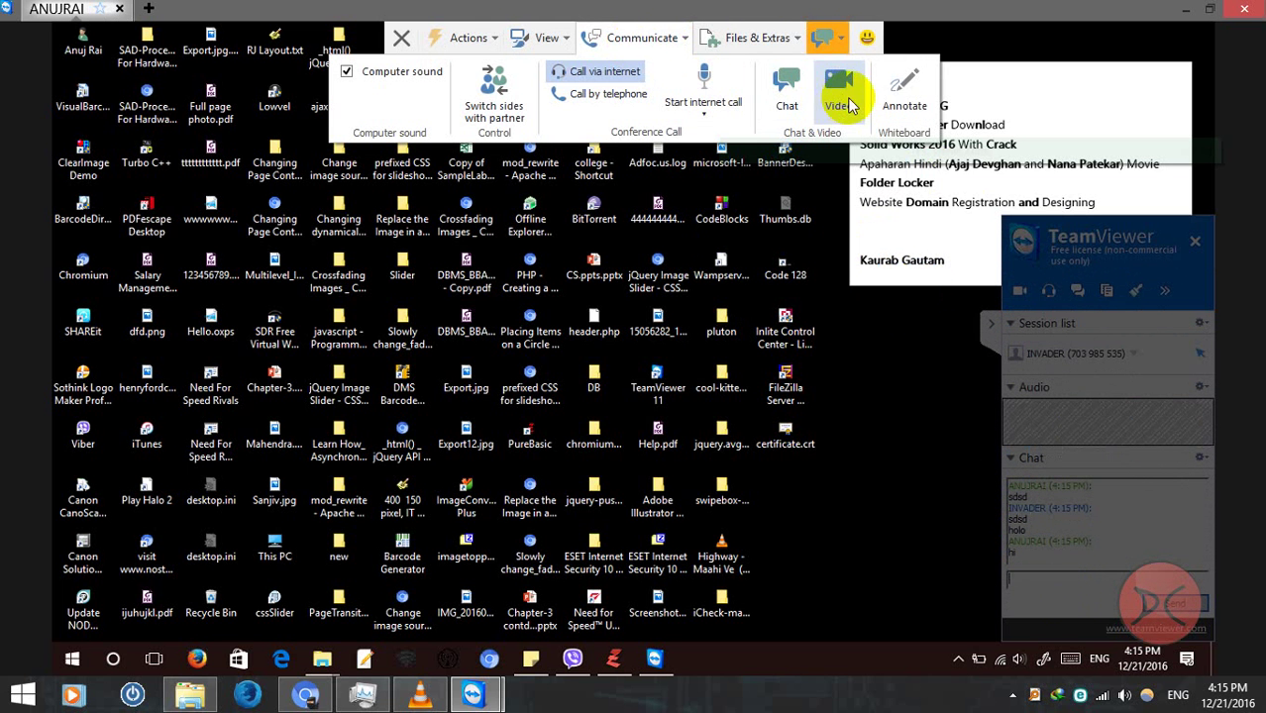
click(985, 208)
double_click(946, 151)
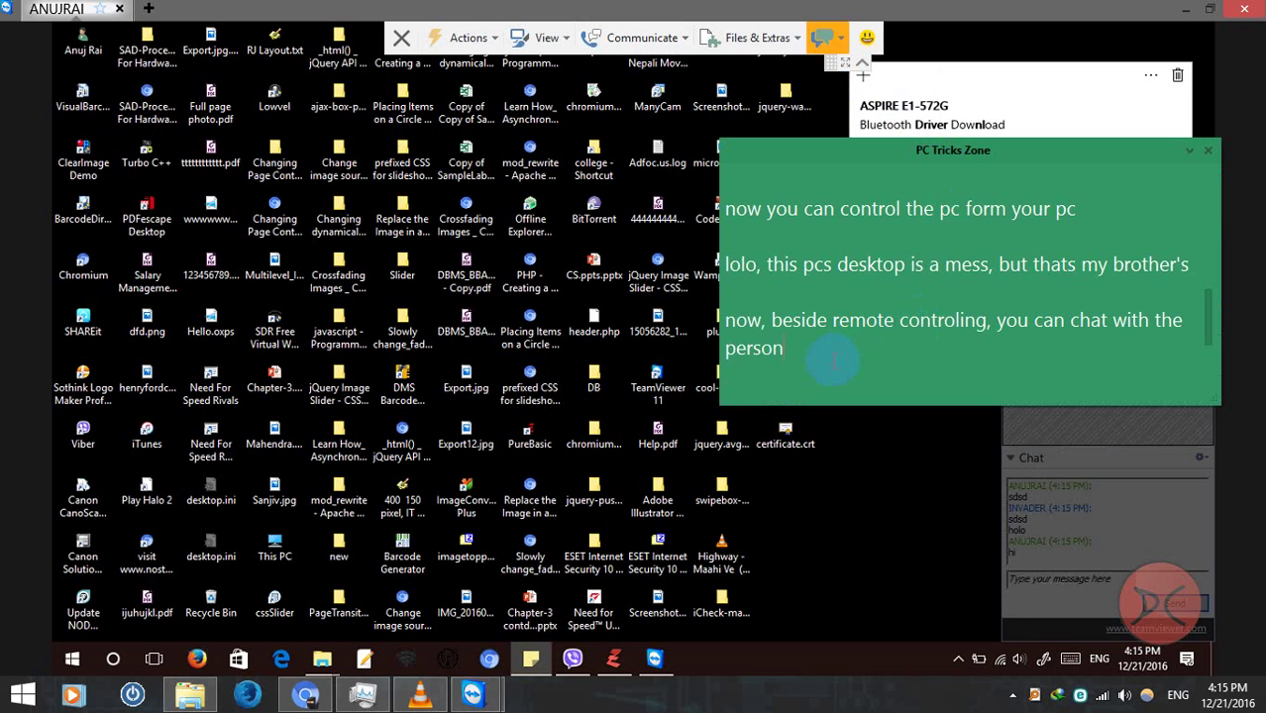
key(Return)
key(Return)
text(you )
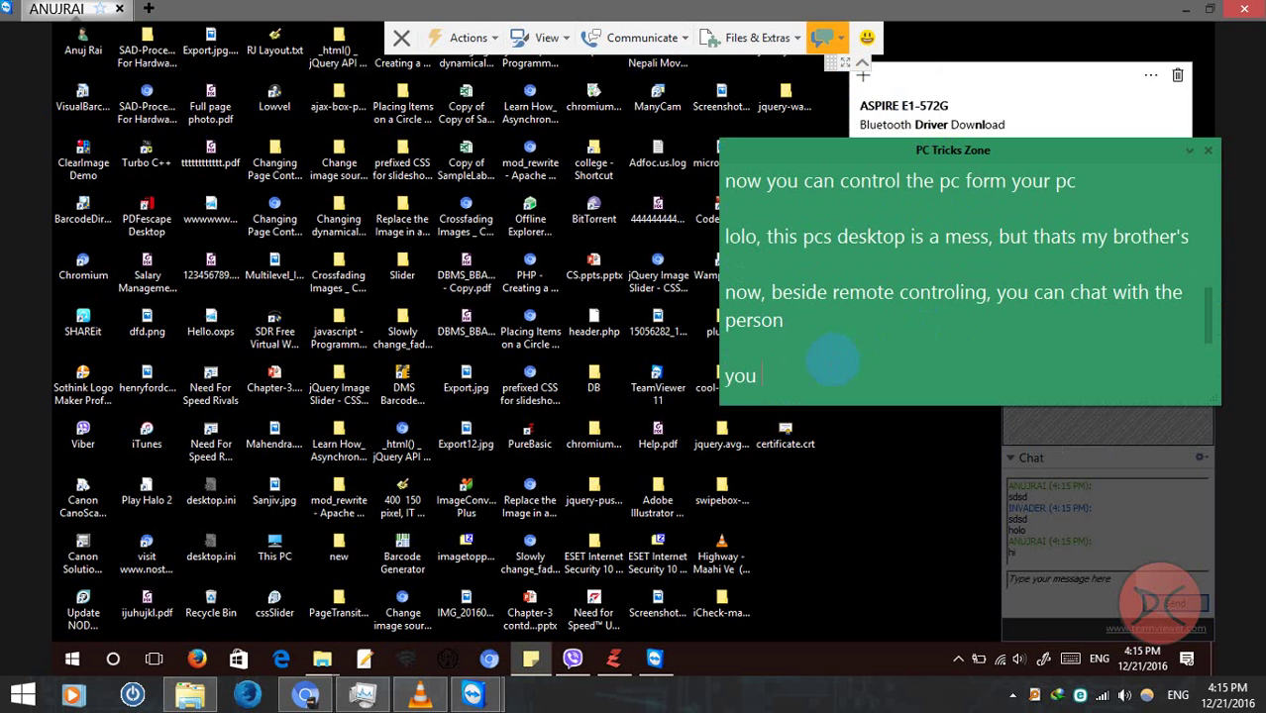
text(can even call)
key(Return)
key(Return)
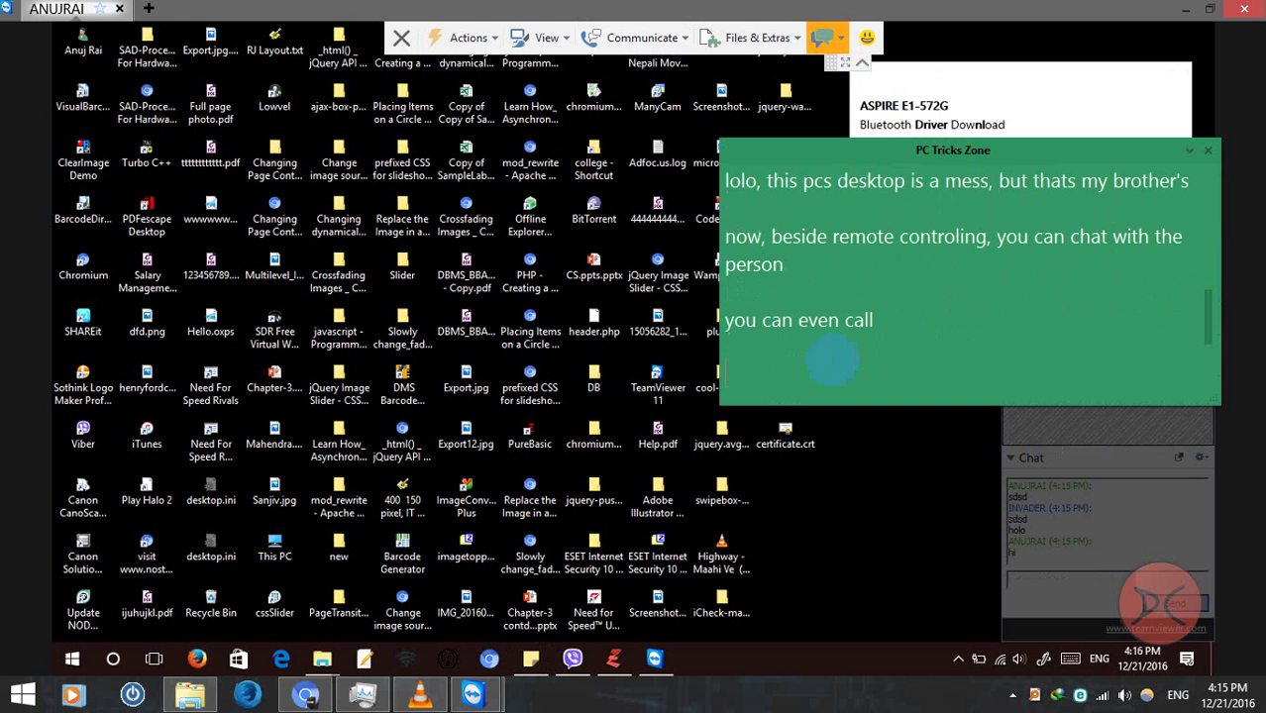
Move the PC Tricks Zone note clear of the chat and display the Files & Extras options.
click(823, 38)
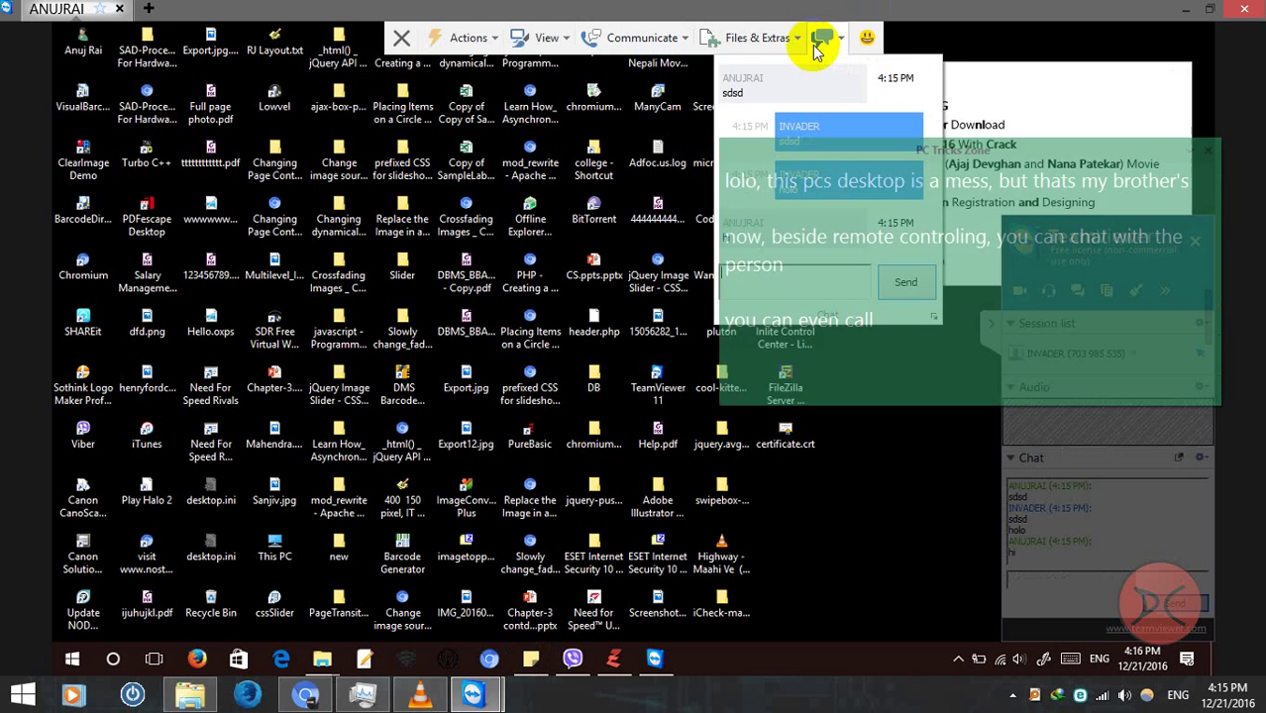
click(969, 249)
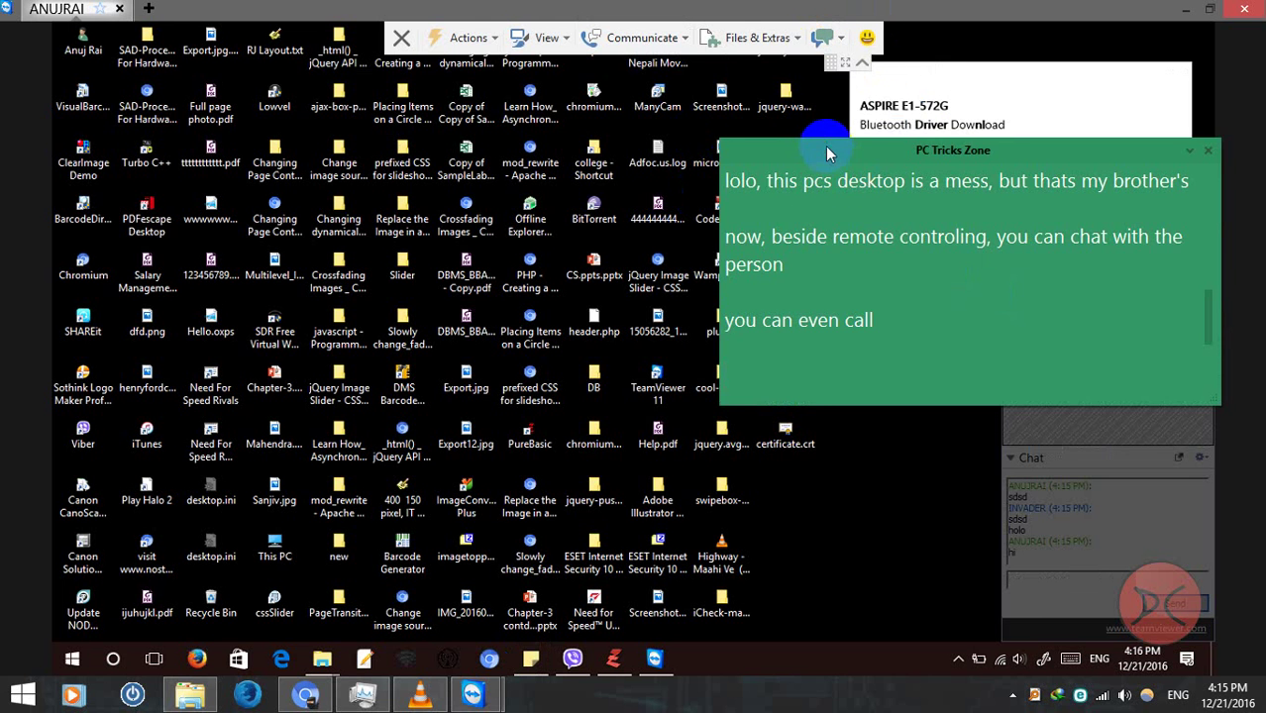
drag(828, 149, 258, 138)
click(822, 38)
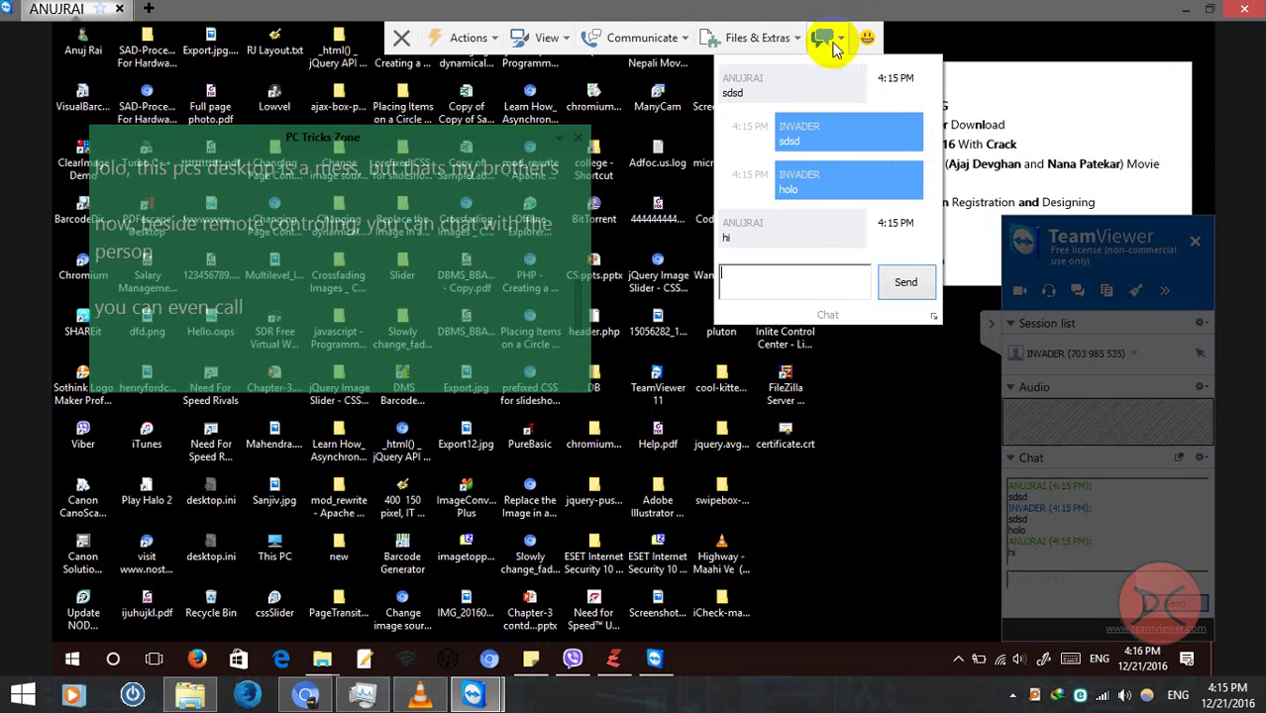
click(757, 38)
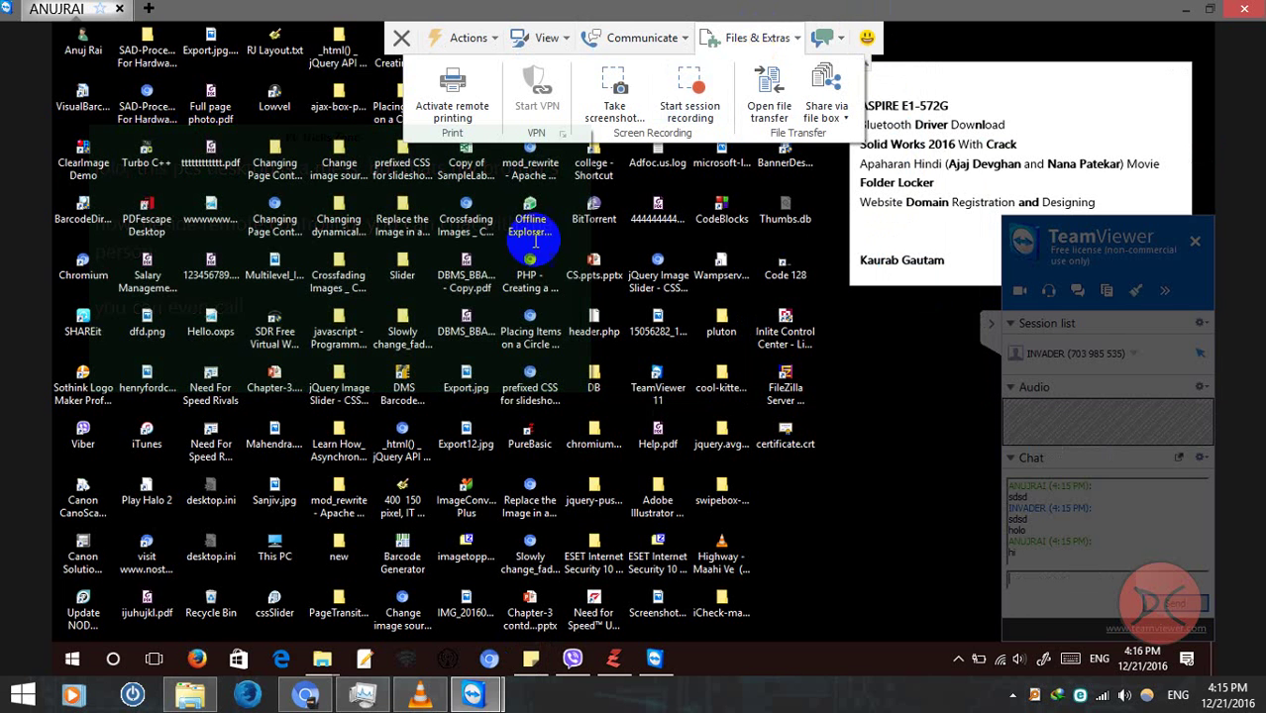
Add to the PC Tricks Zone note "you can even transfer files and you can share clipboard tooo" and "i will copy a file form my pc to remote pc".
click(381, 208)
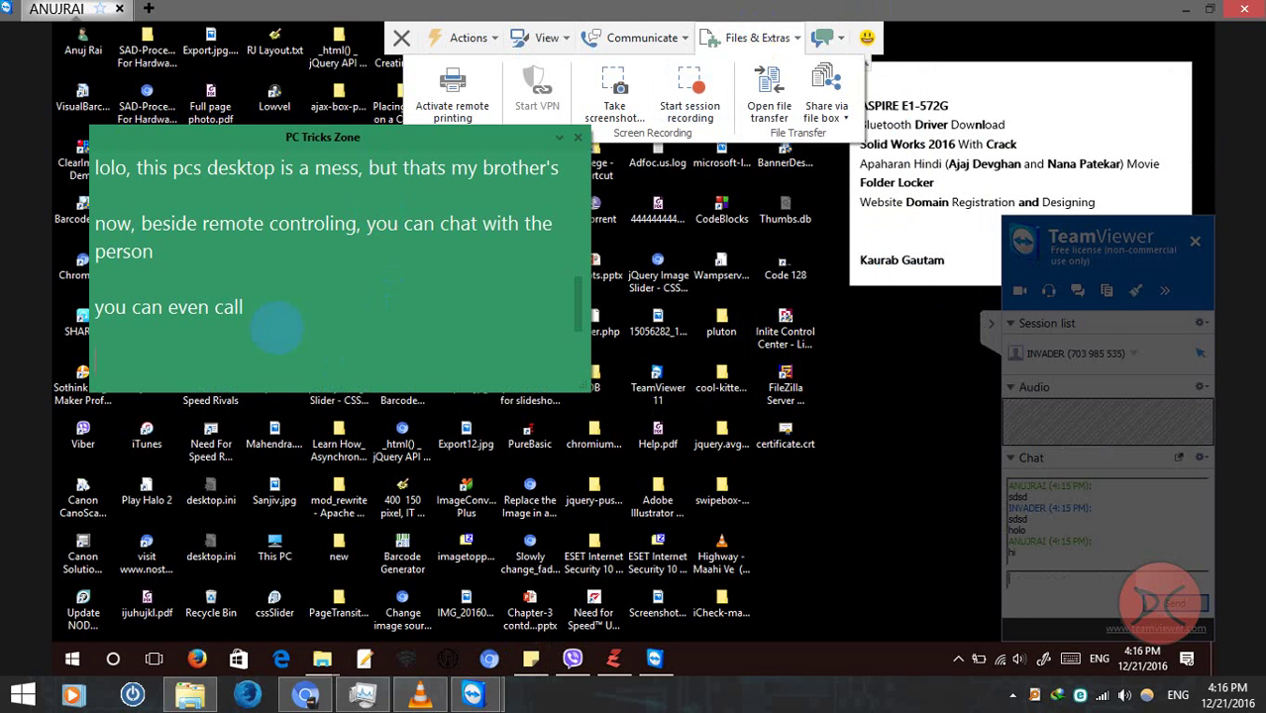
scroll(277, 327, down, 1)
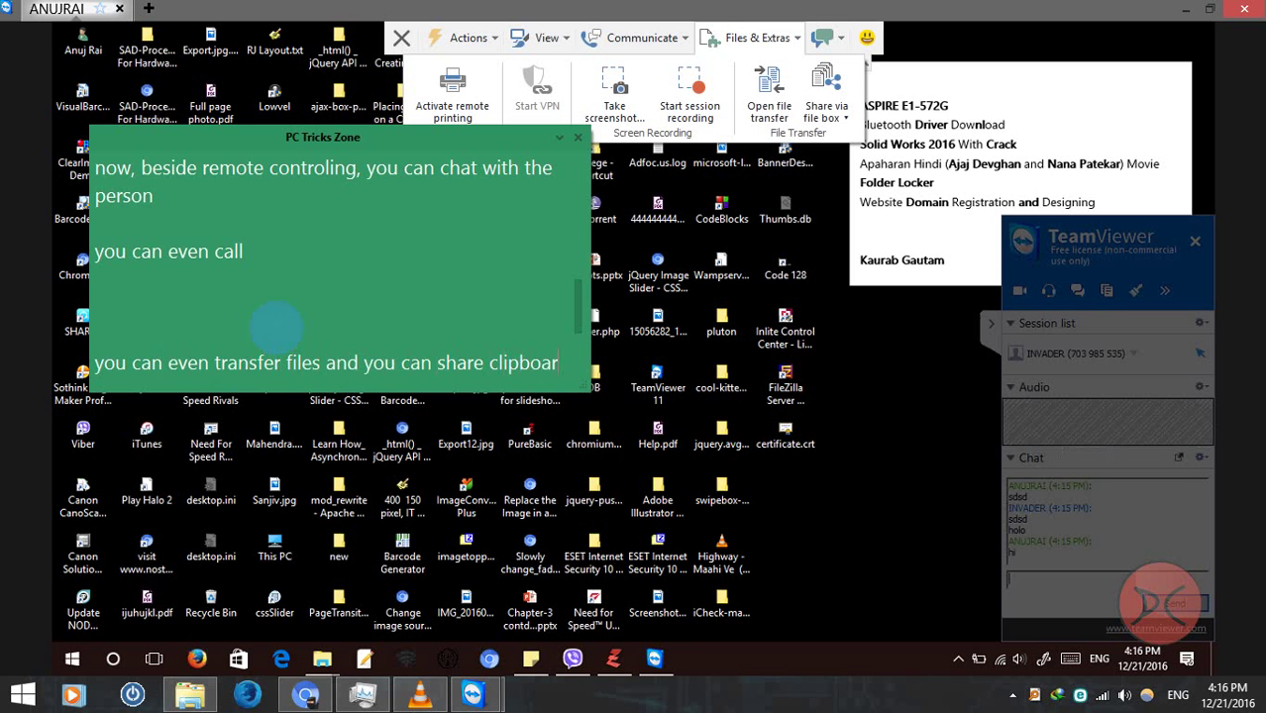
text(tooo)
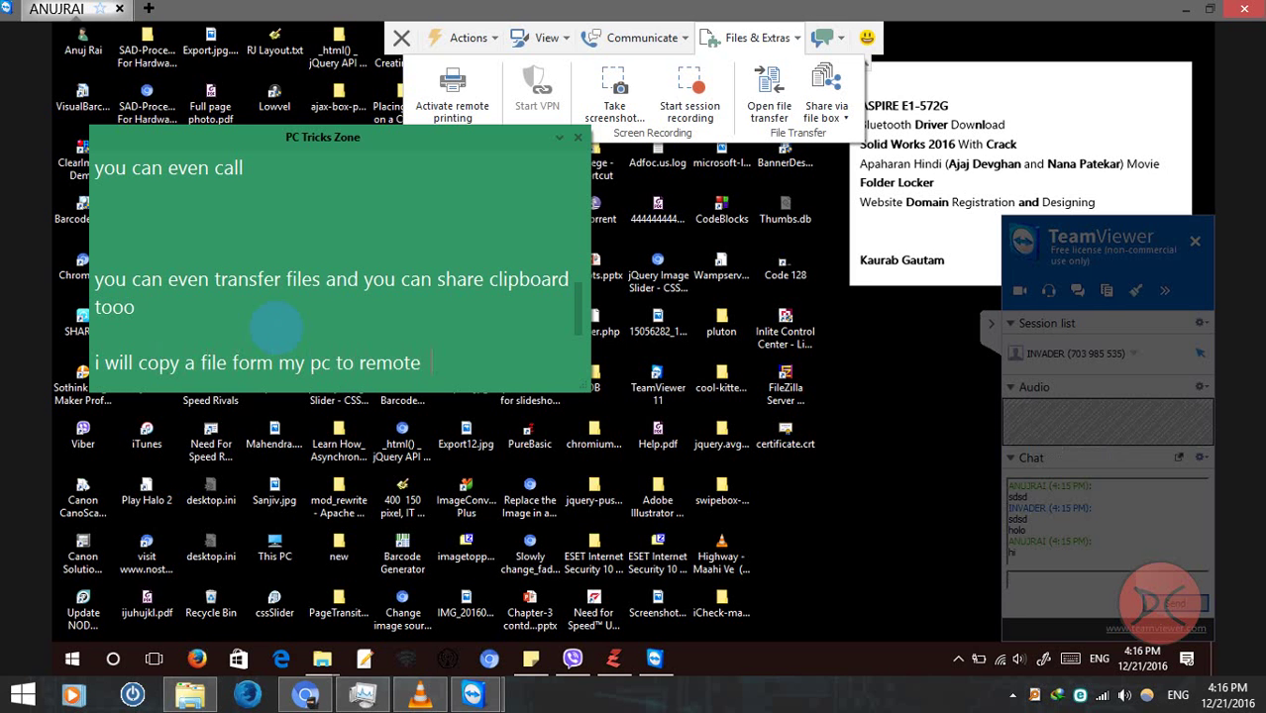
text(pc)
key(Return)
key(Return)
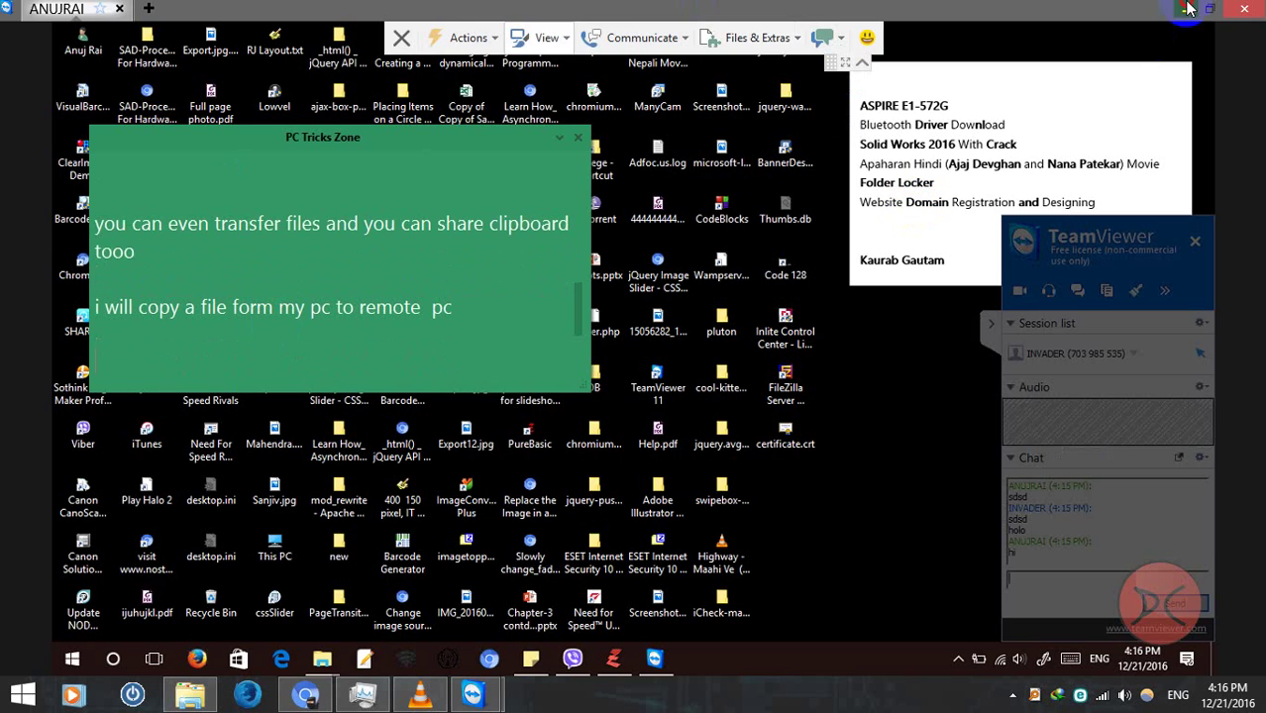
click(1189, 8)
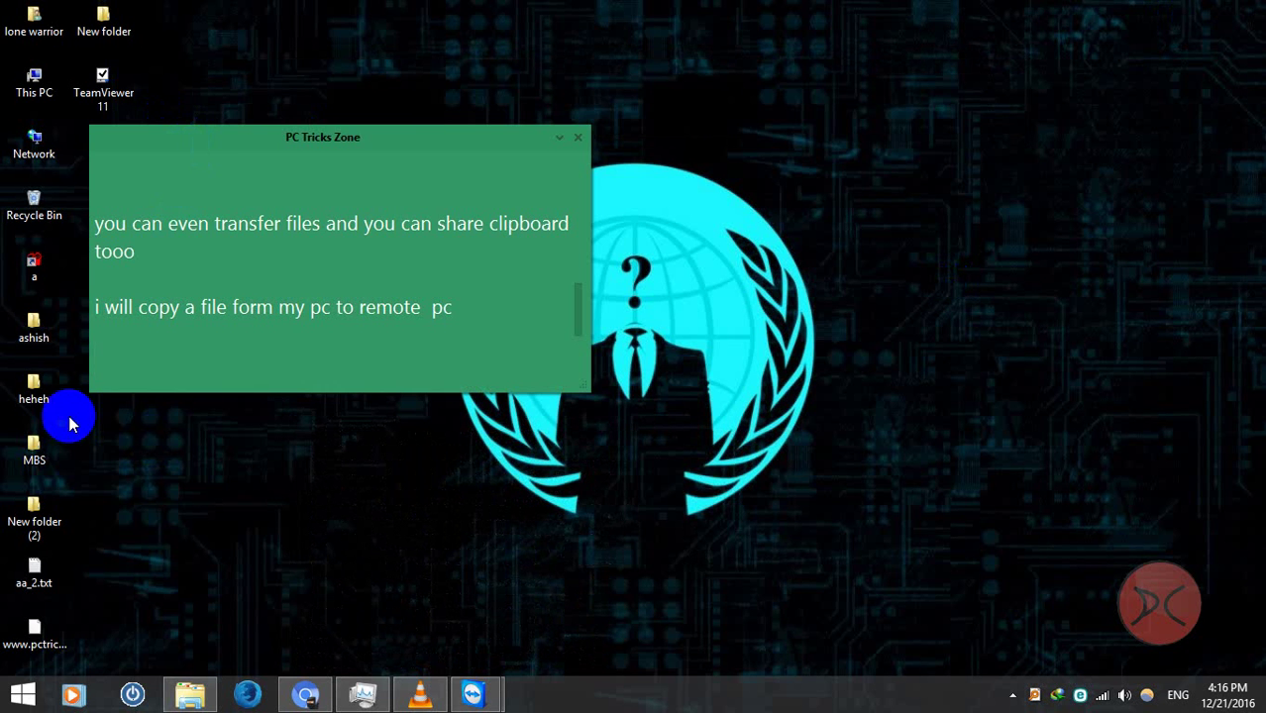
click(29, 639)
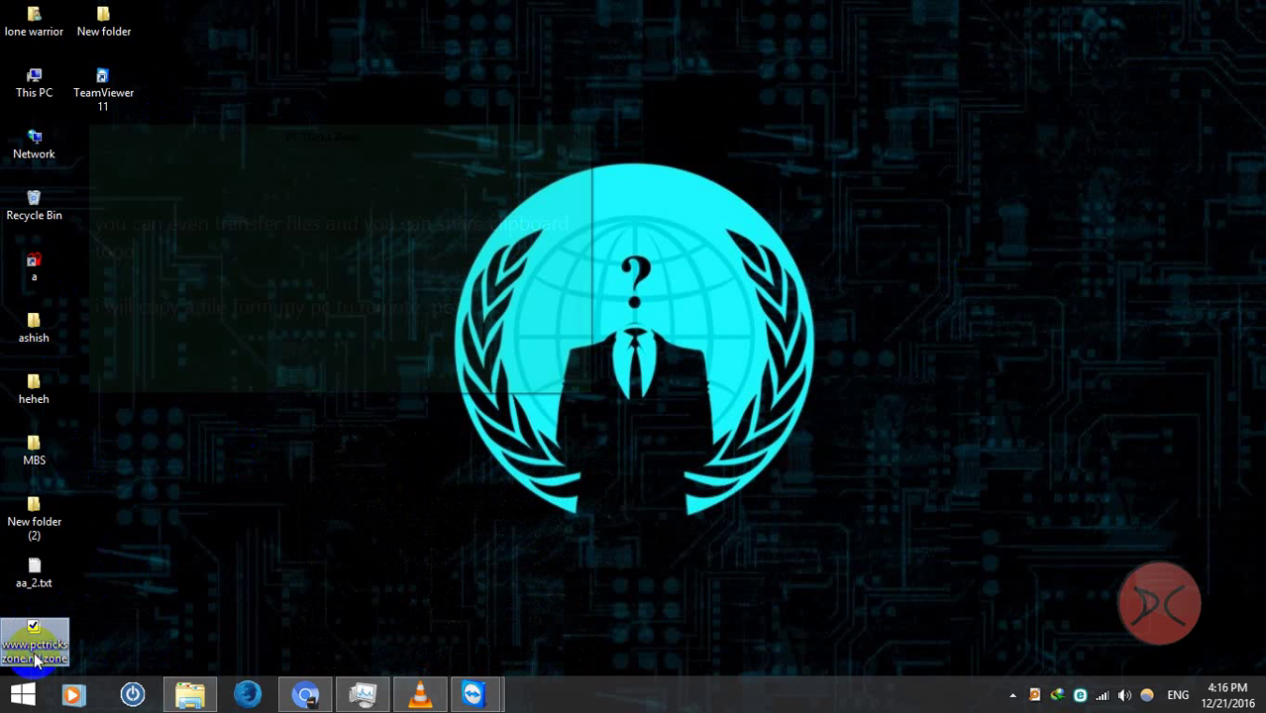
right_click(35, 660)
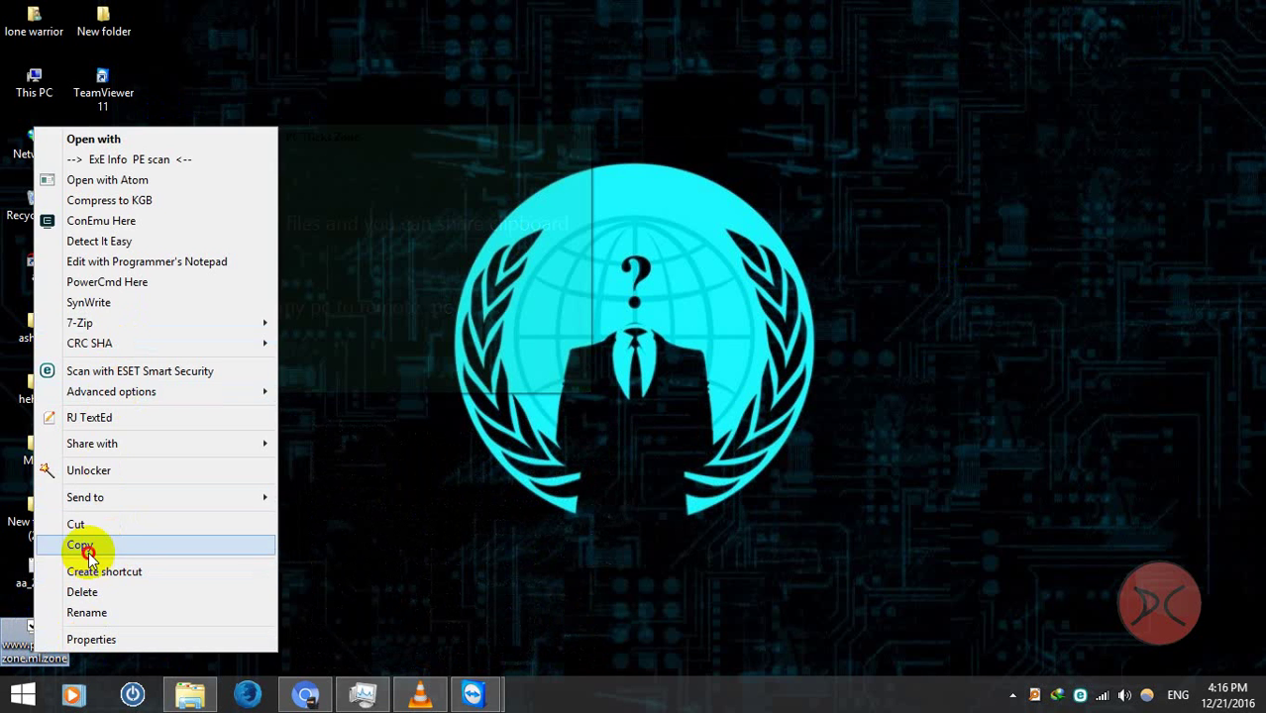
click(81, 546)
Return to the TeamViewer session and paste the copied file into an empty spot on the remote desktop.
mouse_move(469, 691)
click(551, 602)
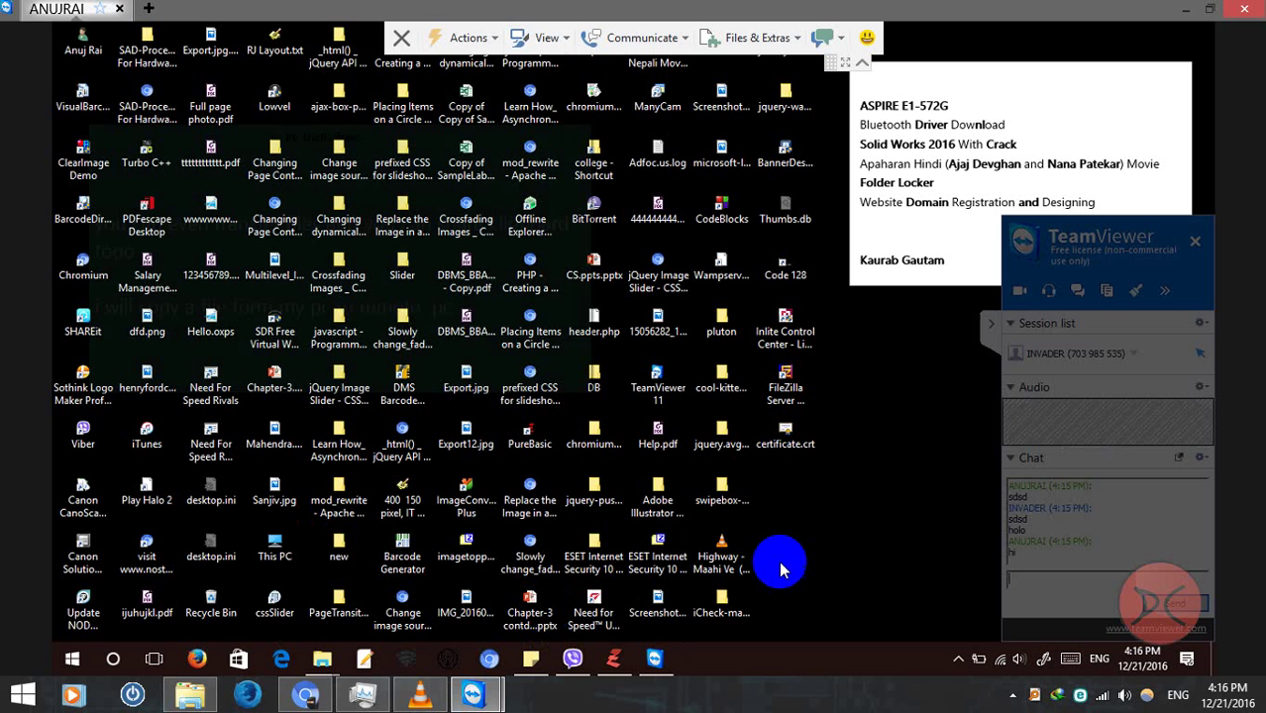
click(809, 483)
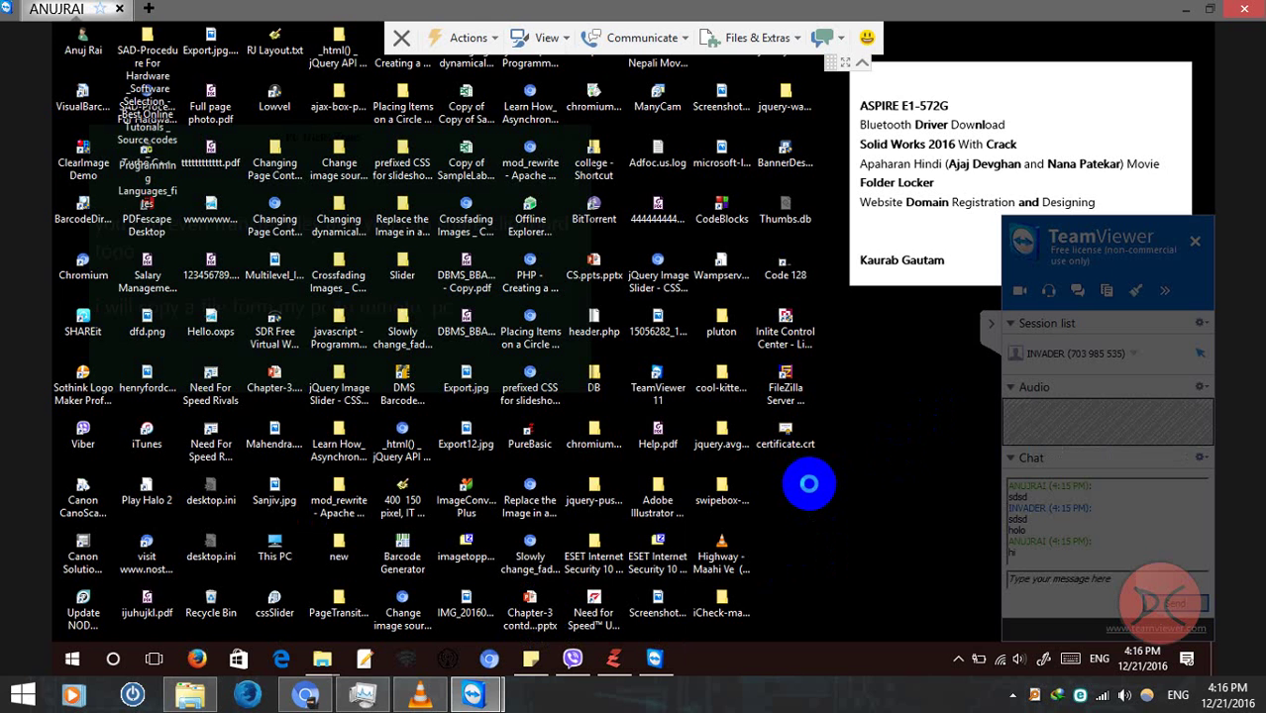
right_click(810, 484)
click(849, 334)
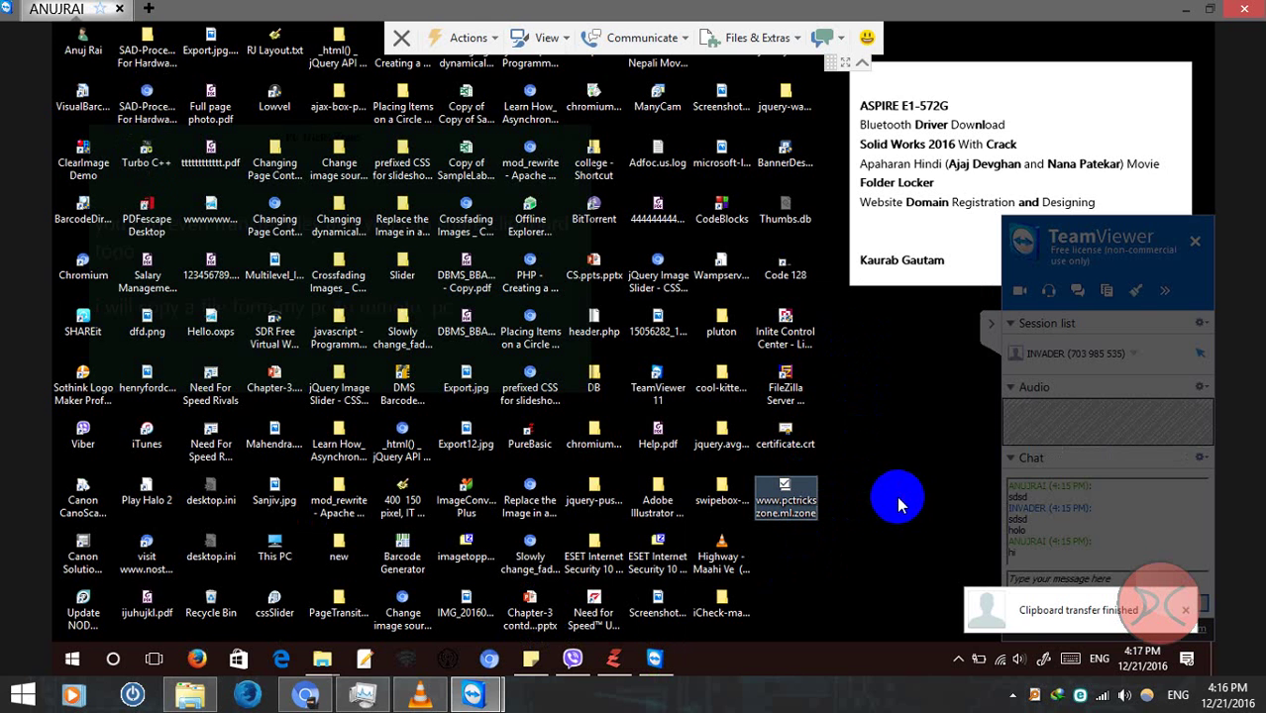
click(791, 507)
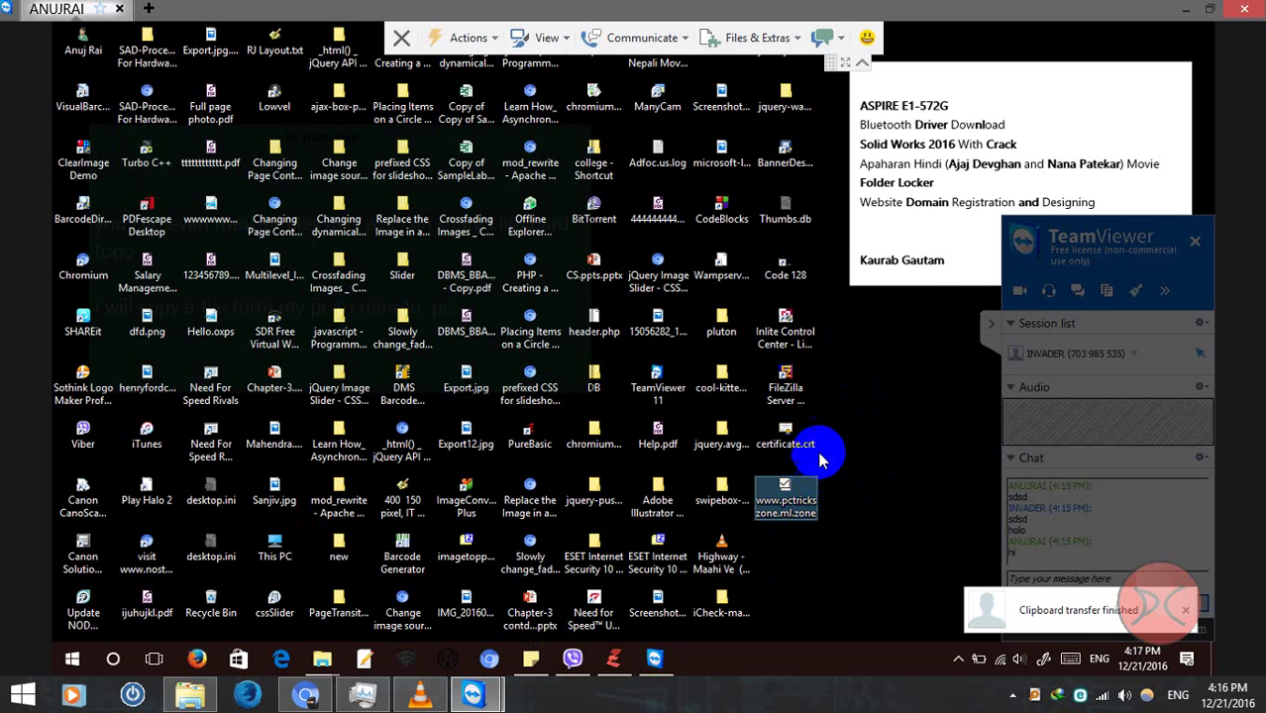
right_click(807, 446)
click(856, 112)
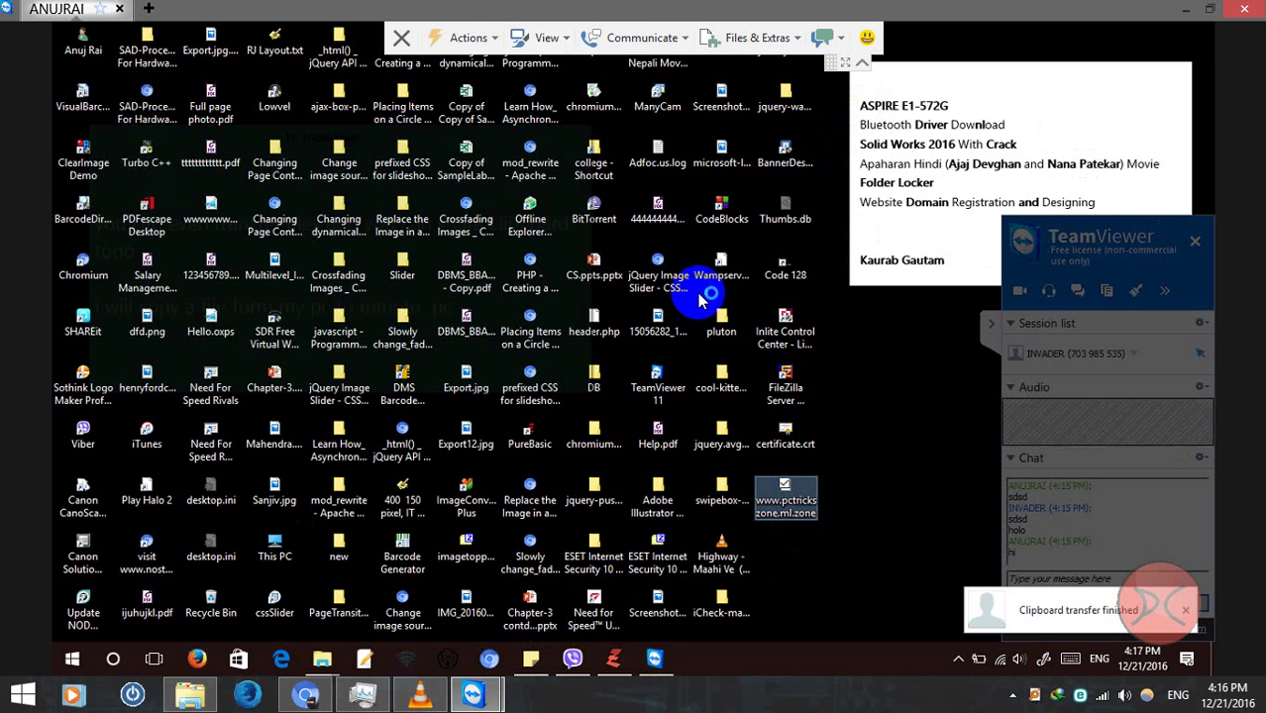
click(700, 298)
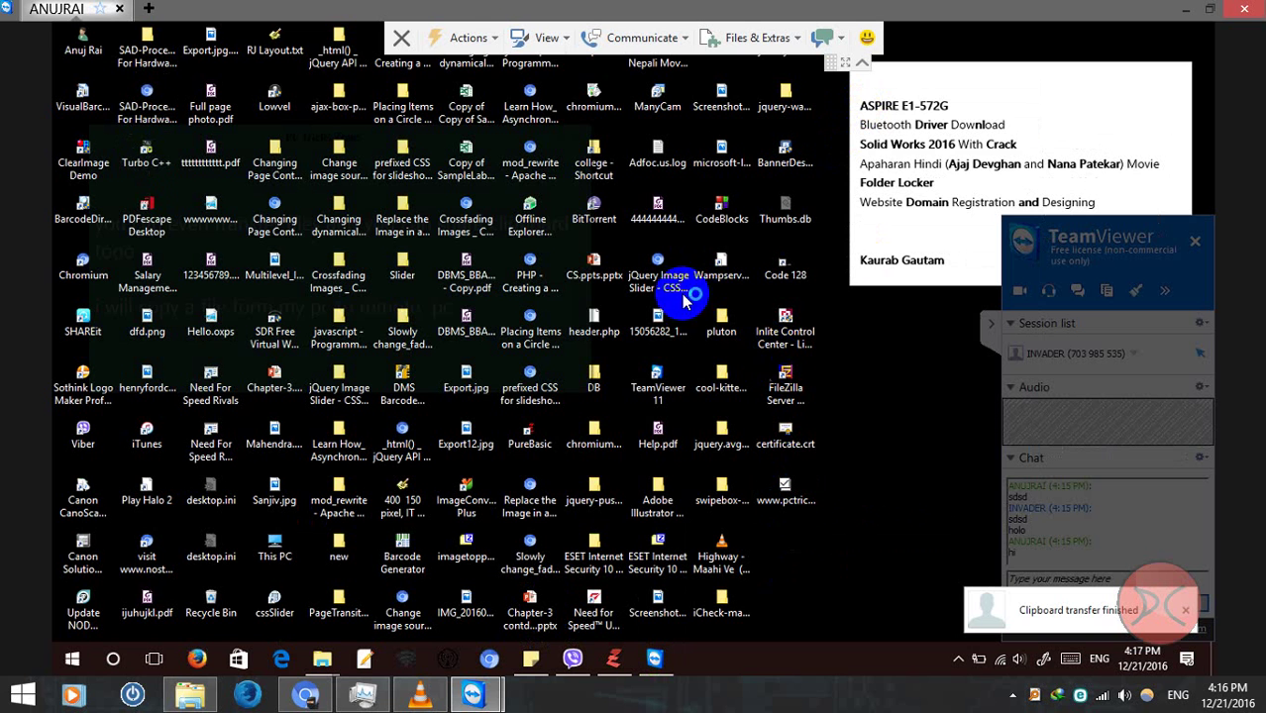
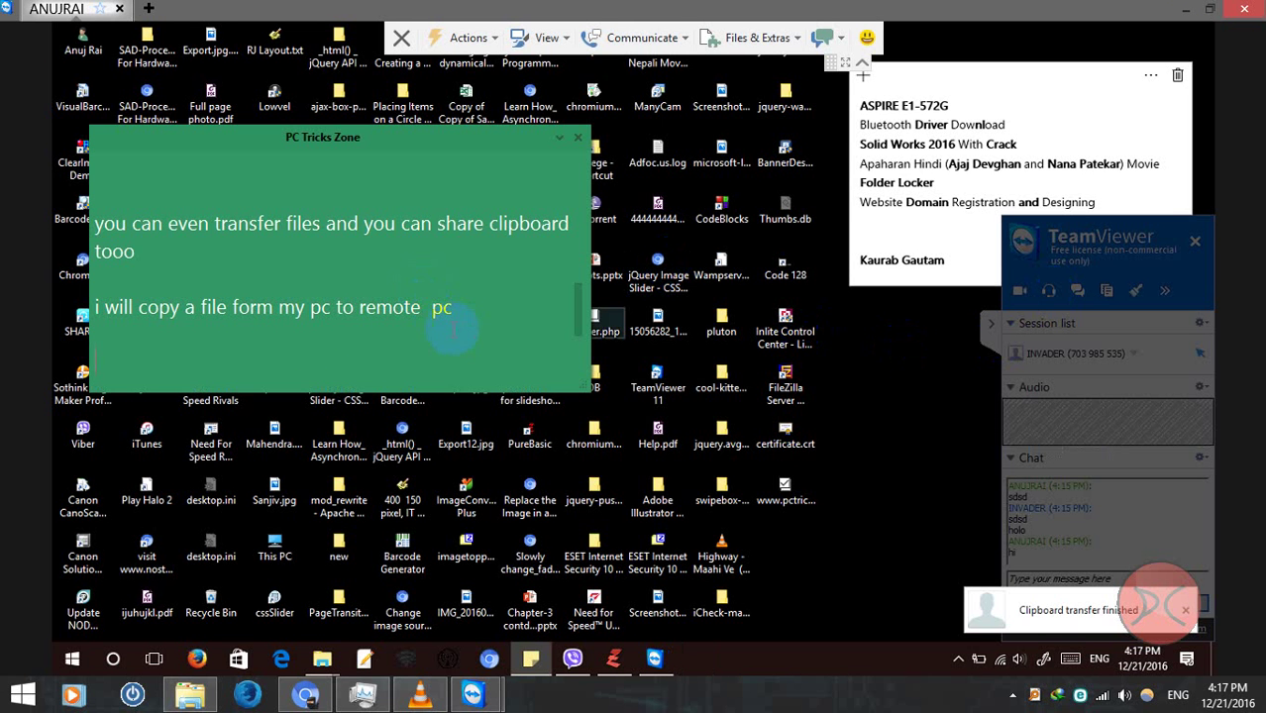
Move the PC Tricks Zone note over the remote desktop's sticky note, clear of the left-hand desktop icons.
drag(347, 145, 889, 125)
scroll(932, 259, down, 2)
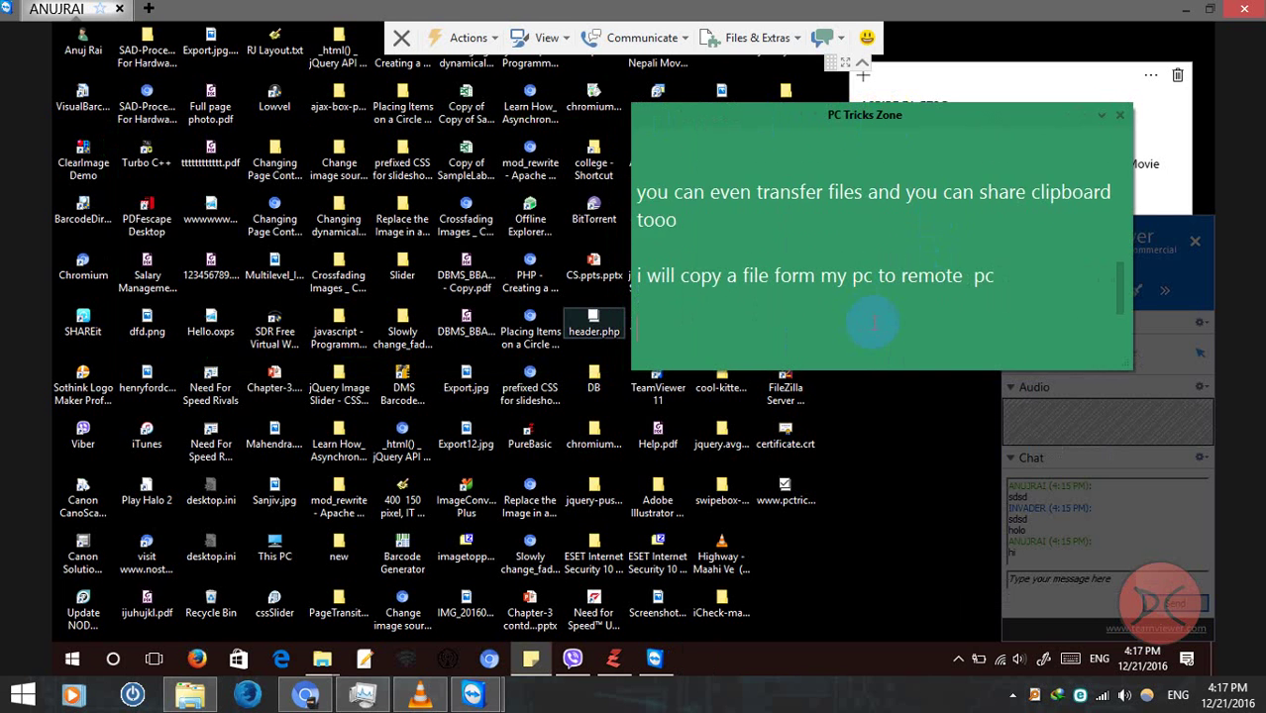
scroll(886, 242, up, 2)
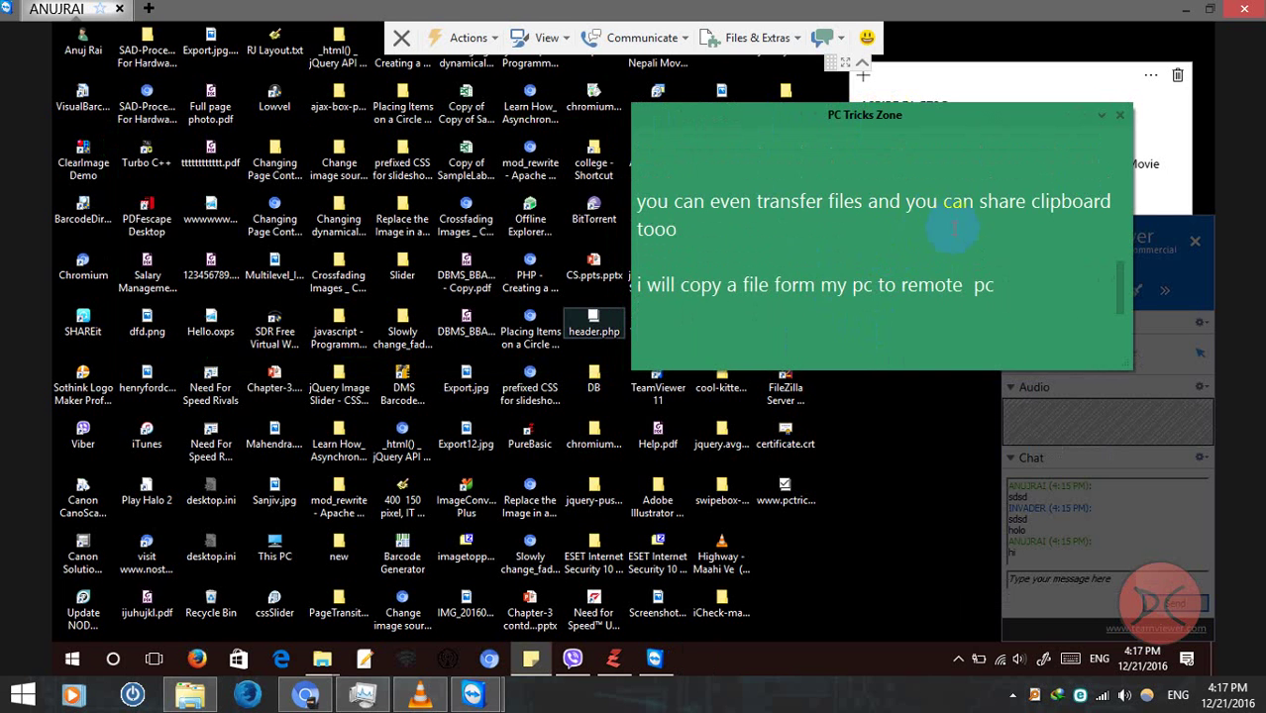
scroll(954, 229, down, 2)
Look through the session's View, Communicate, Actions and Files & Extras options.
click(551, 39)
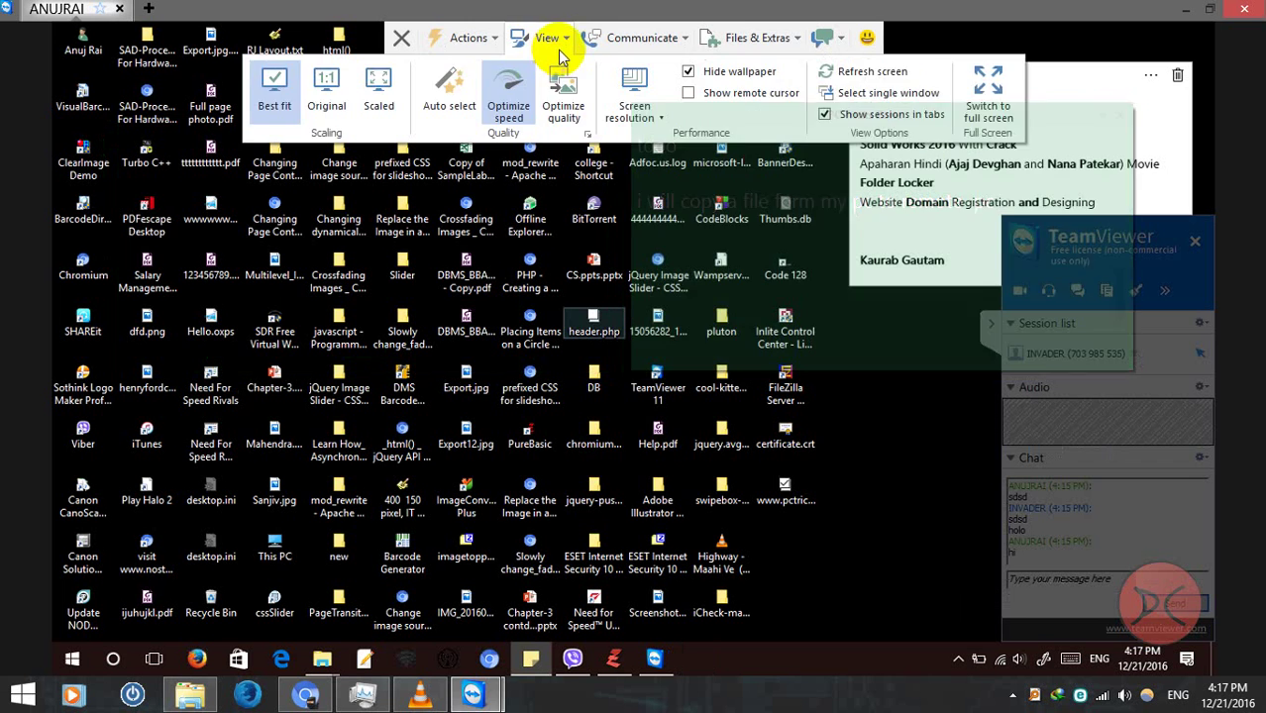
click(642, 37)
click(467, 38)
click(756, 38)
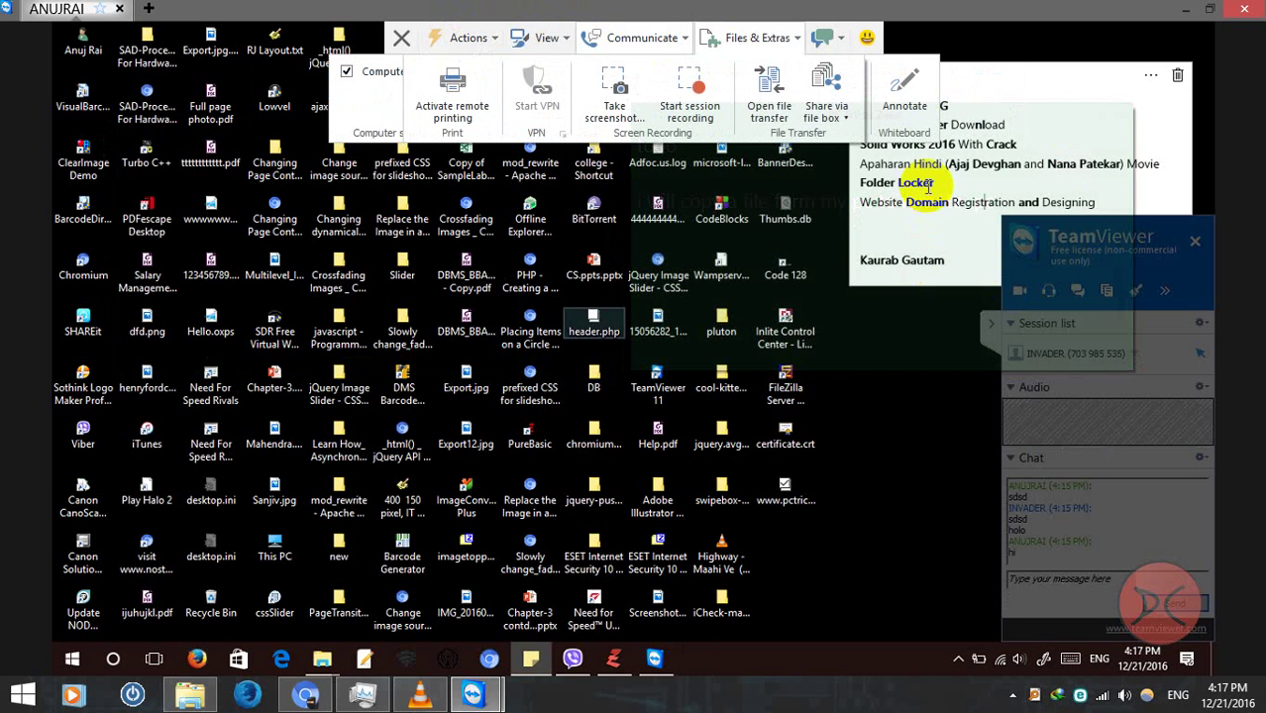
Present the end of the PC Tricks Zone note, highlighting "thats it" and "thanks for watching".
click(910, 264)
scroll(720, 289, down, 2)
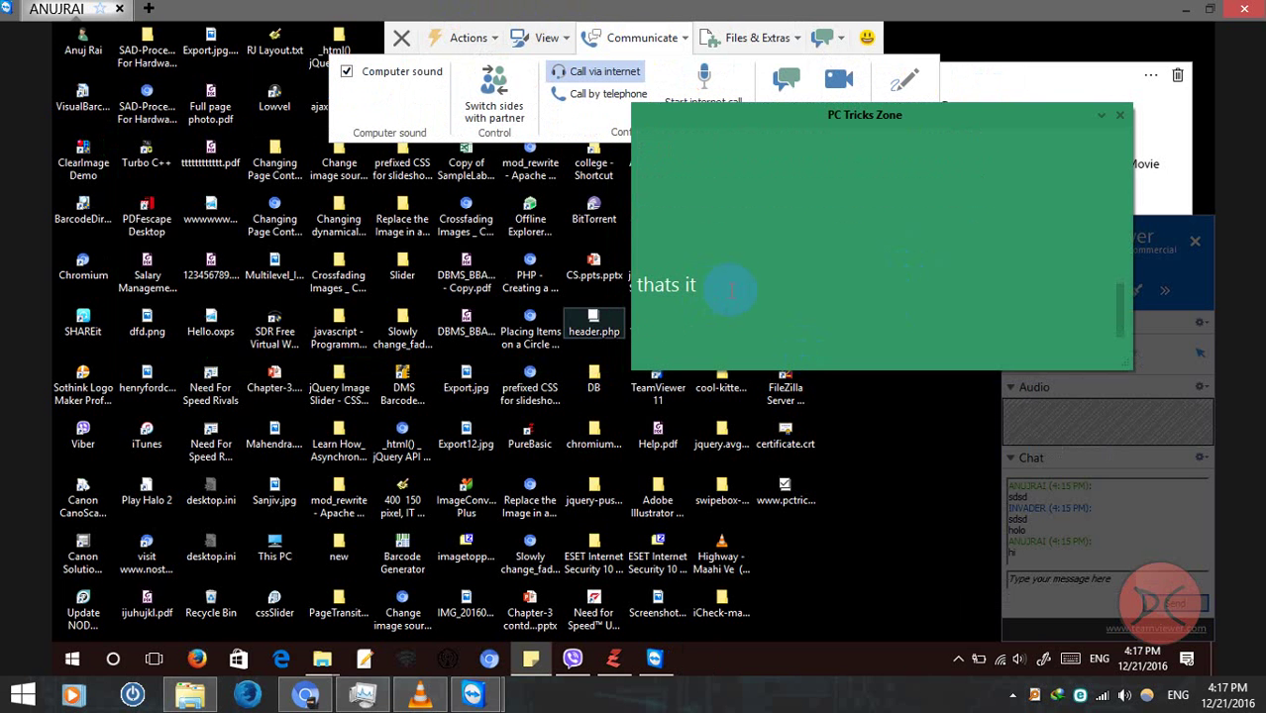
drag(724, 290, 616, 274)
scroll(805, 276, up, 2)
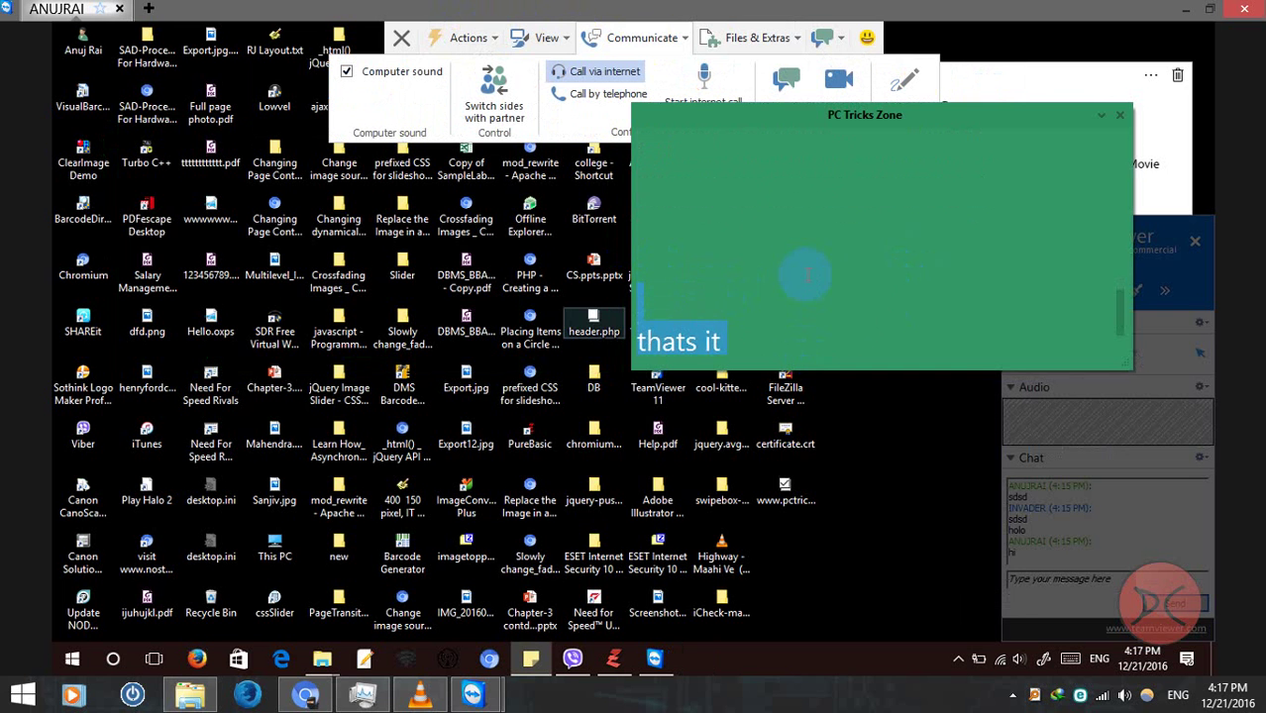
scroll(806, 271, down, 5)
drag(878, 226, 592, 222)
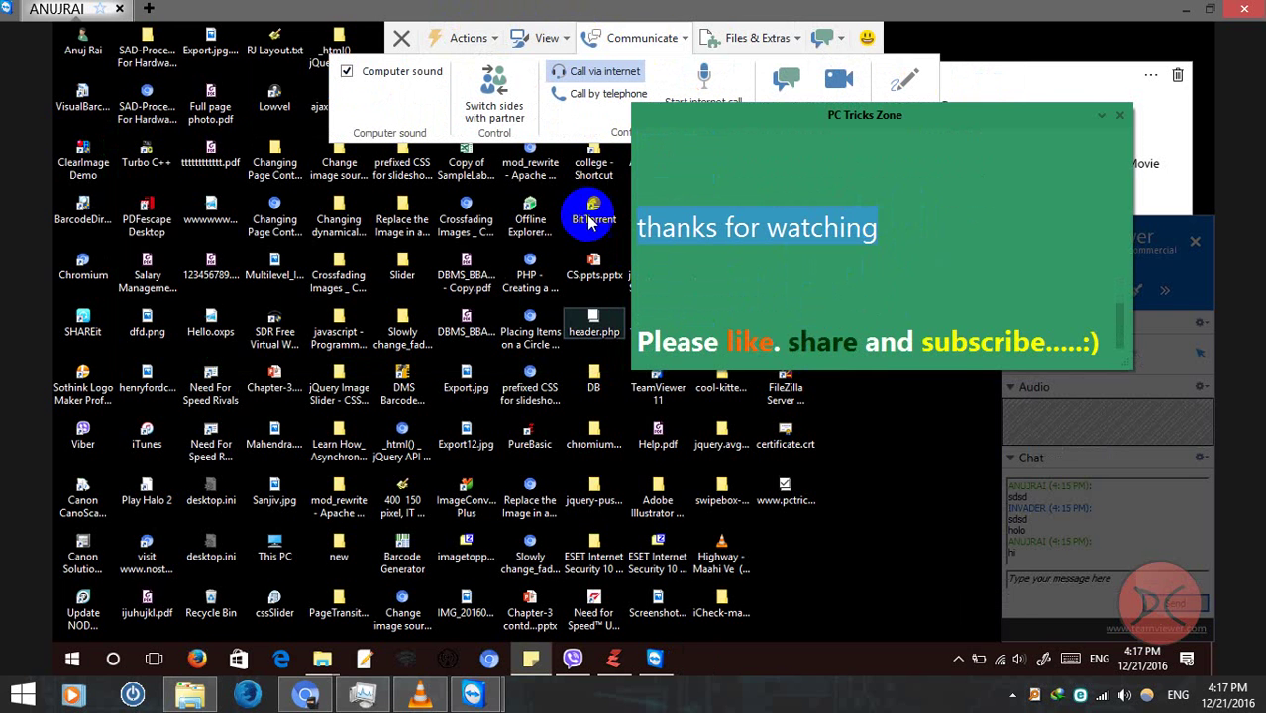
Enlarge the note's text so that the closing line "Please like. share and subscribe.....:)" fills the note on two lines.
scroll(922, 260, down, 2)
scroll(974, 275, up, 3)
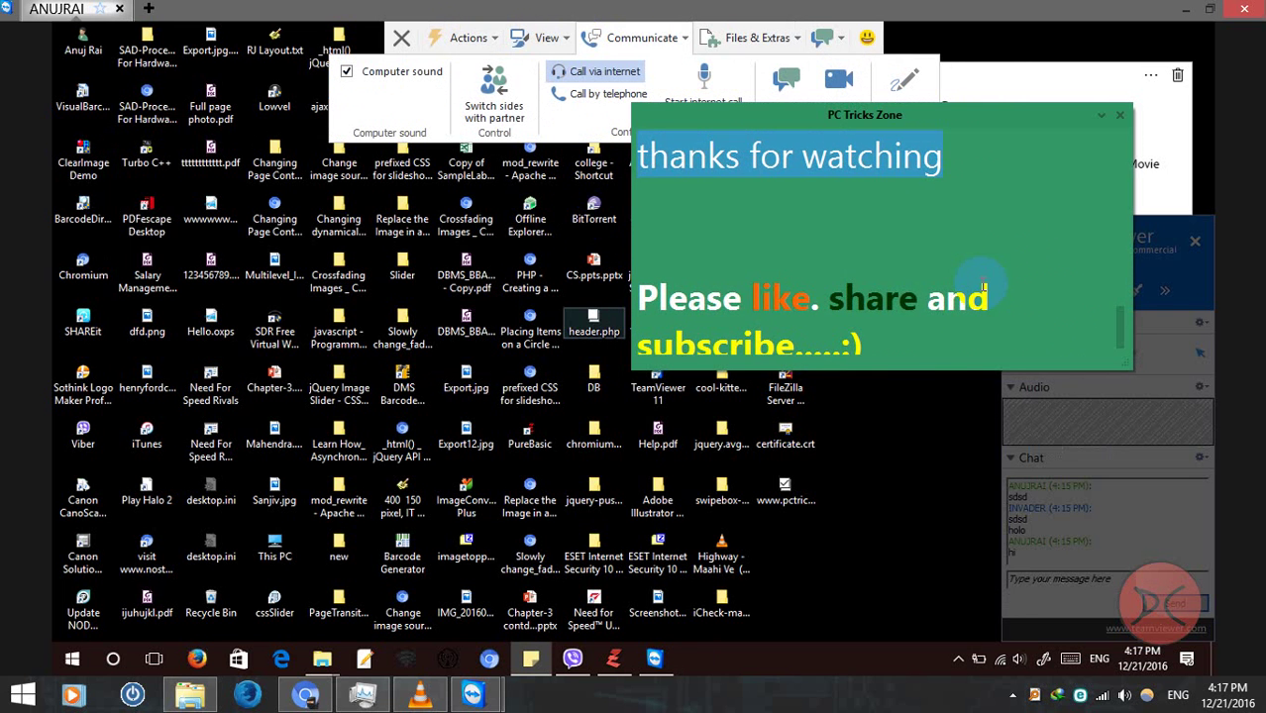
scroll(982, 285, down, 3)
scroll(980, 274, up, 3)
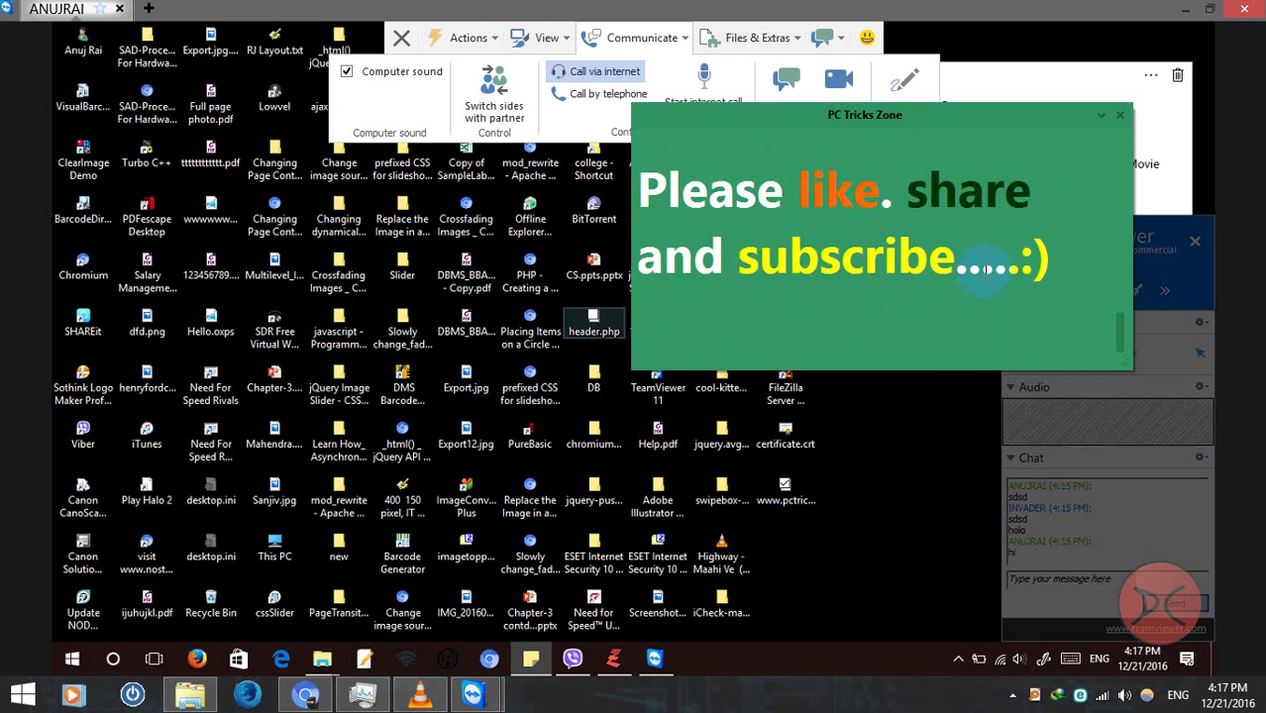
key(ctrl+shift+greater)
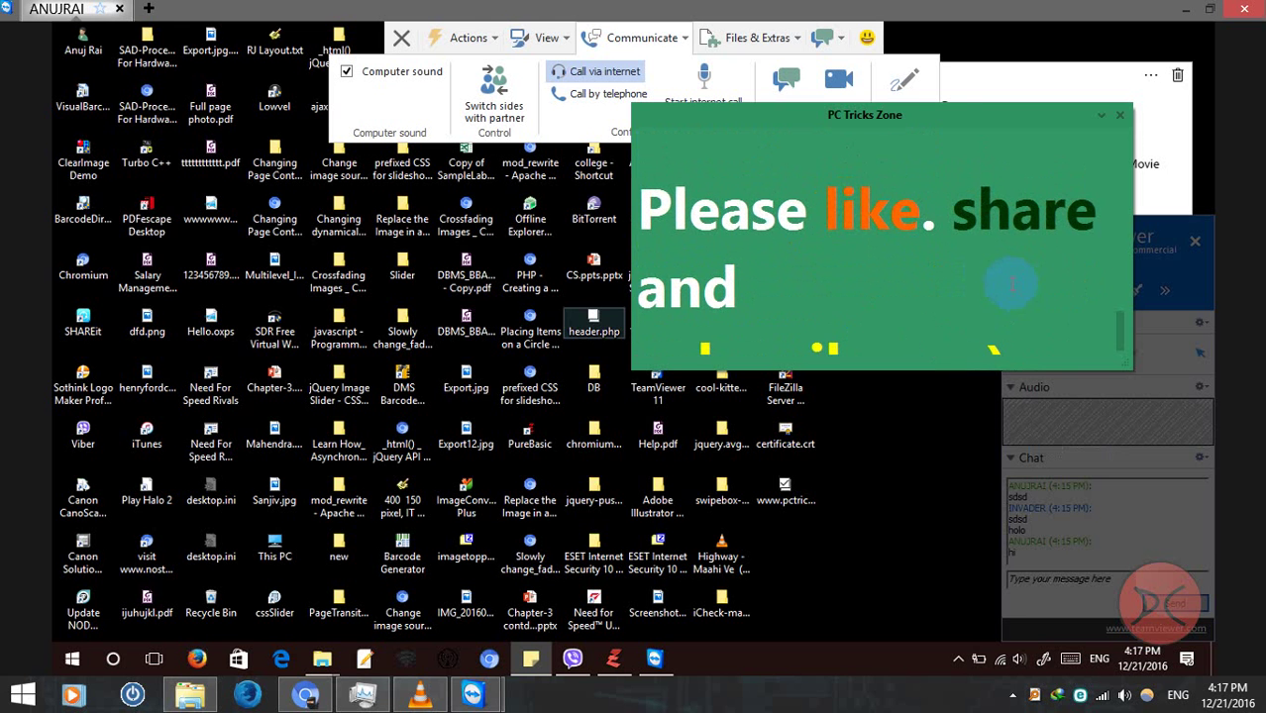
key(ctrl+shift+less)
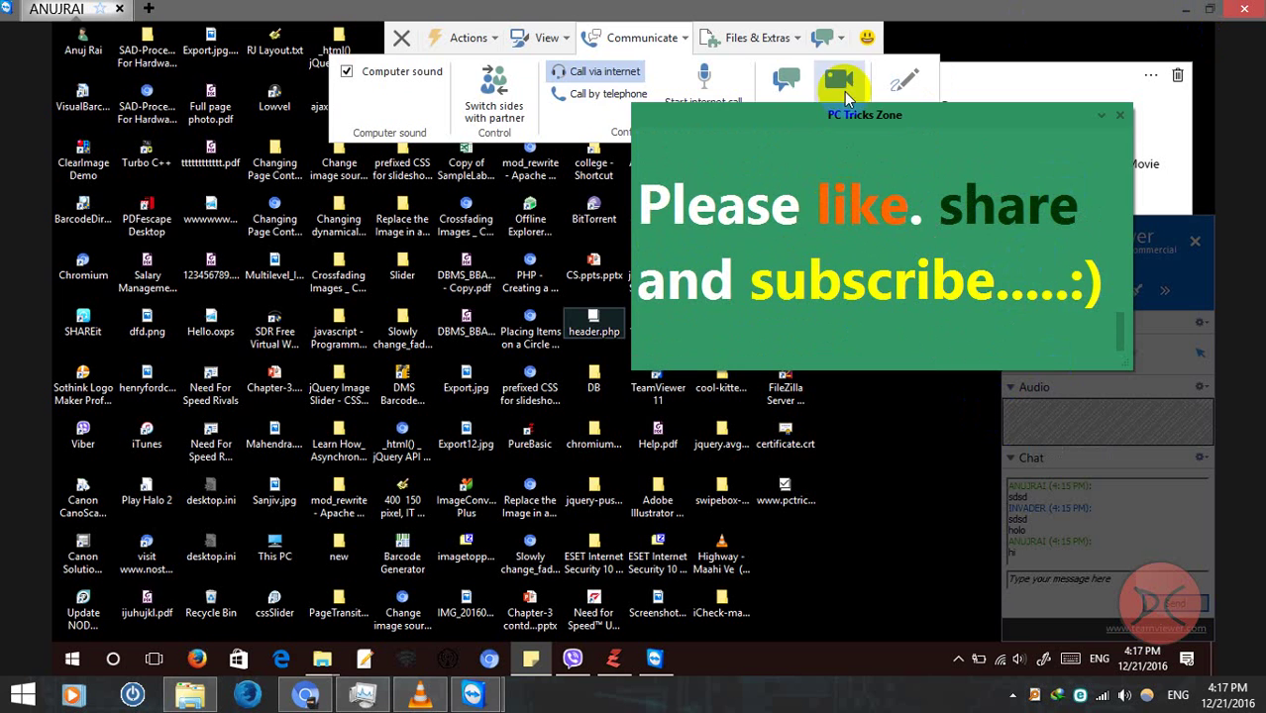
Send the partner the chat messages "done" and "vayo" from the local session chat.
click(822, 38)
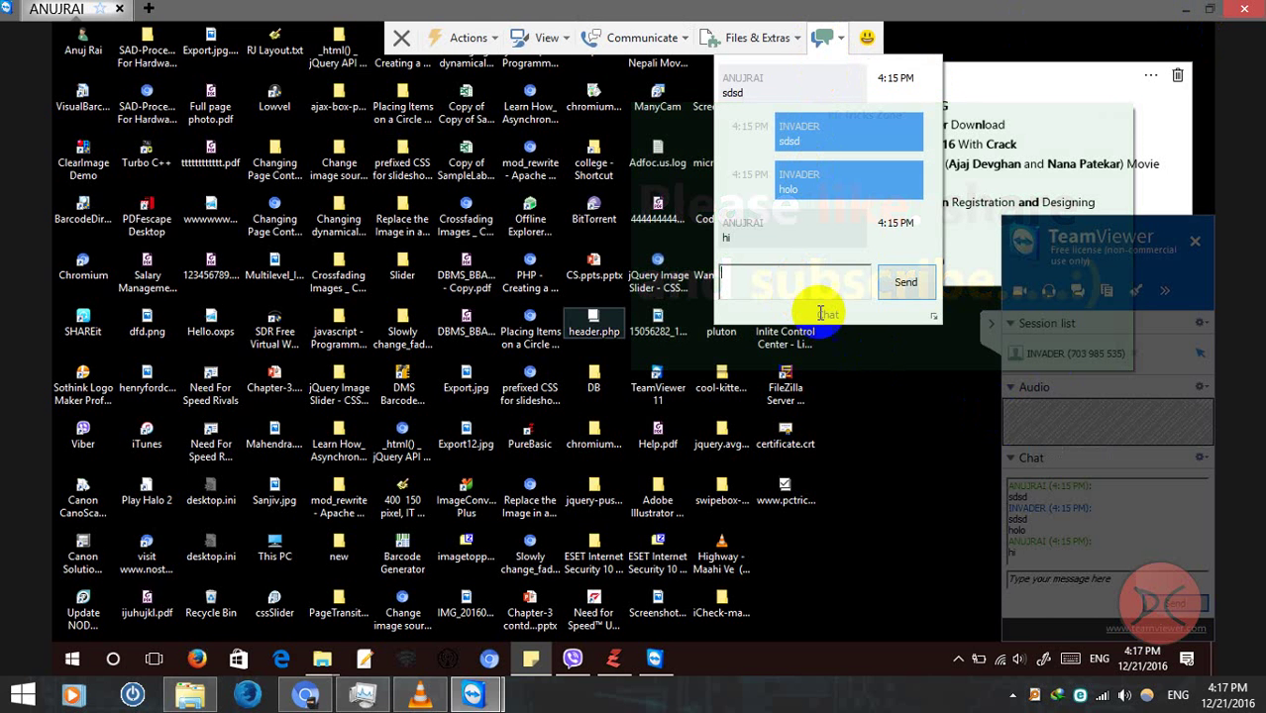
key(Return)
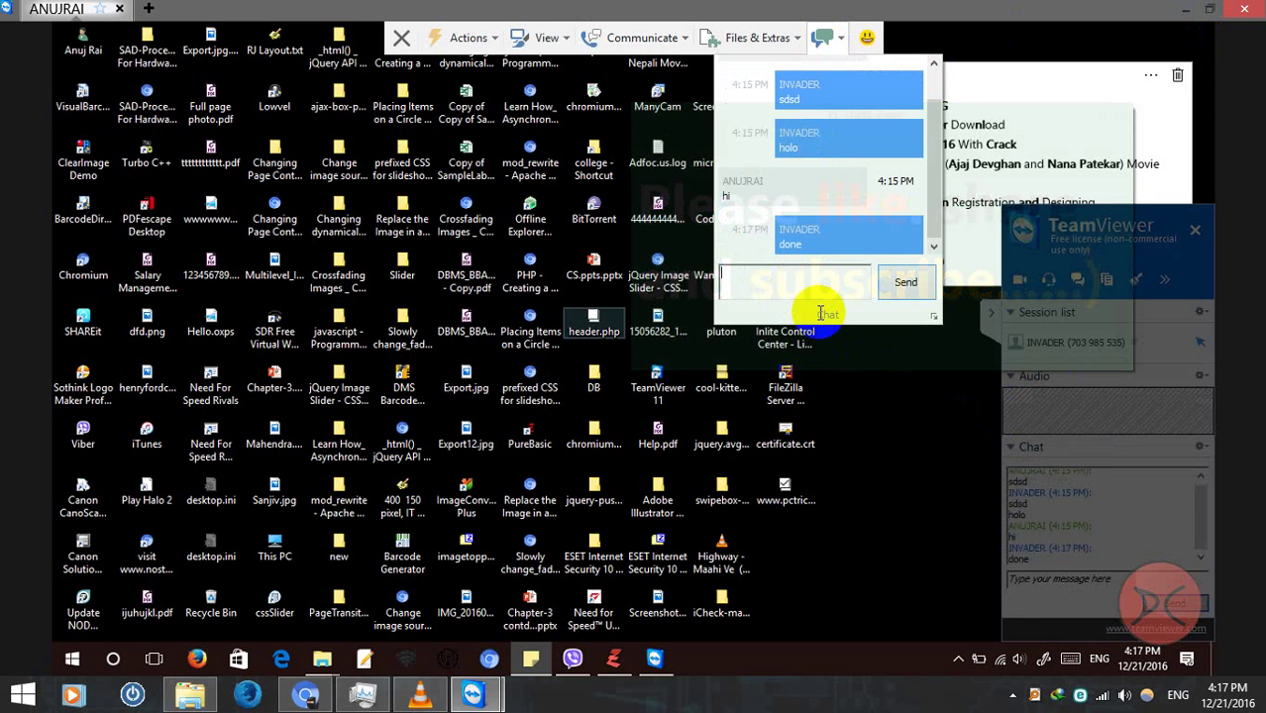
key(Return)
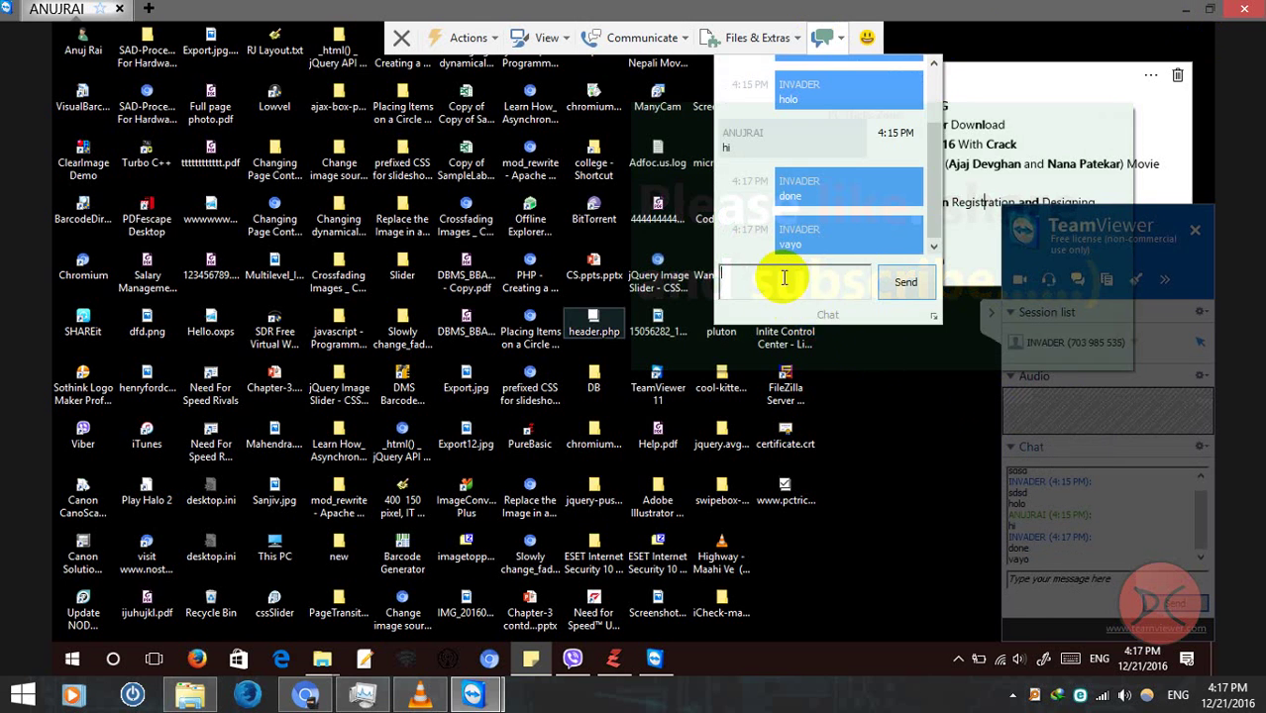
End the remote control session and dismiss the sponsored session notice.
click(1244, 8)
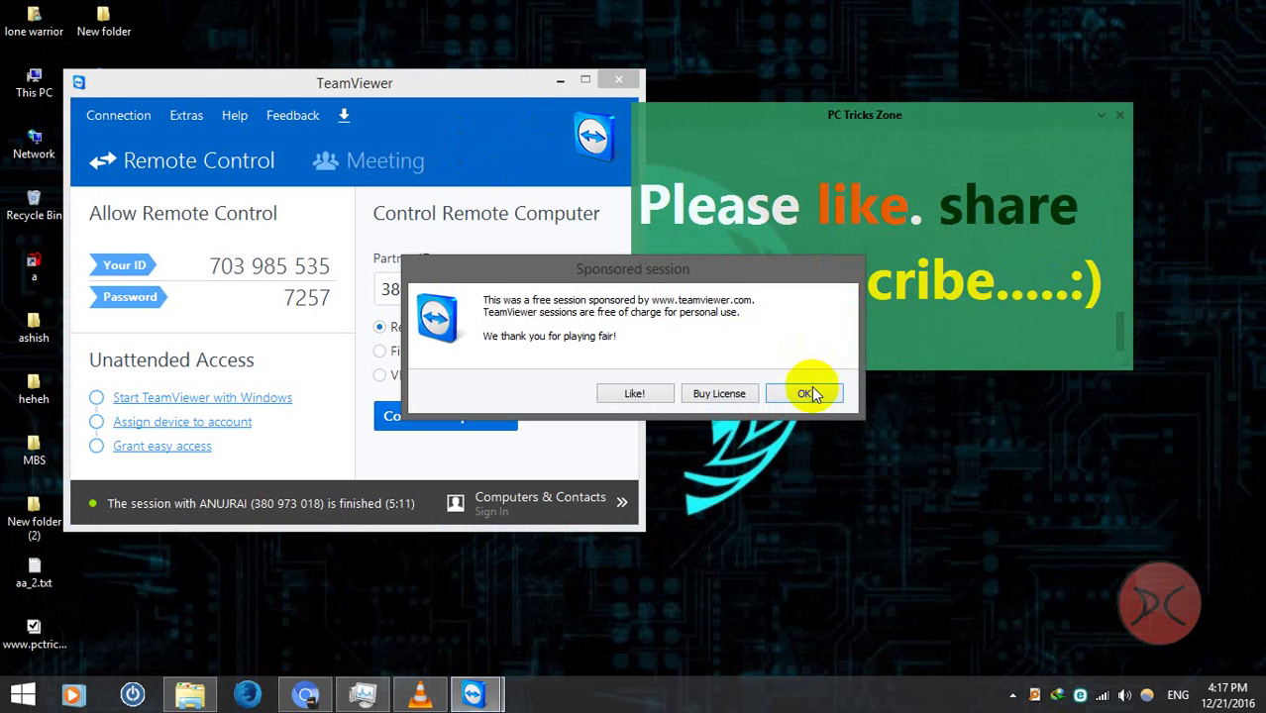
click(807, 393)
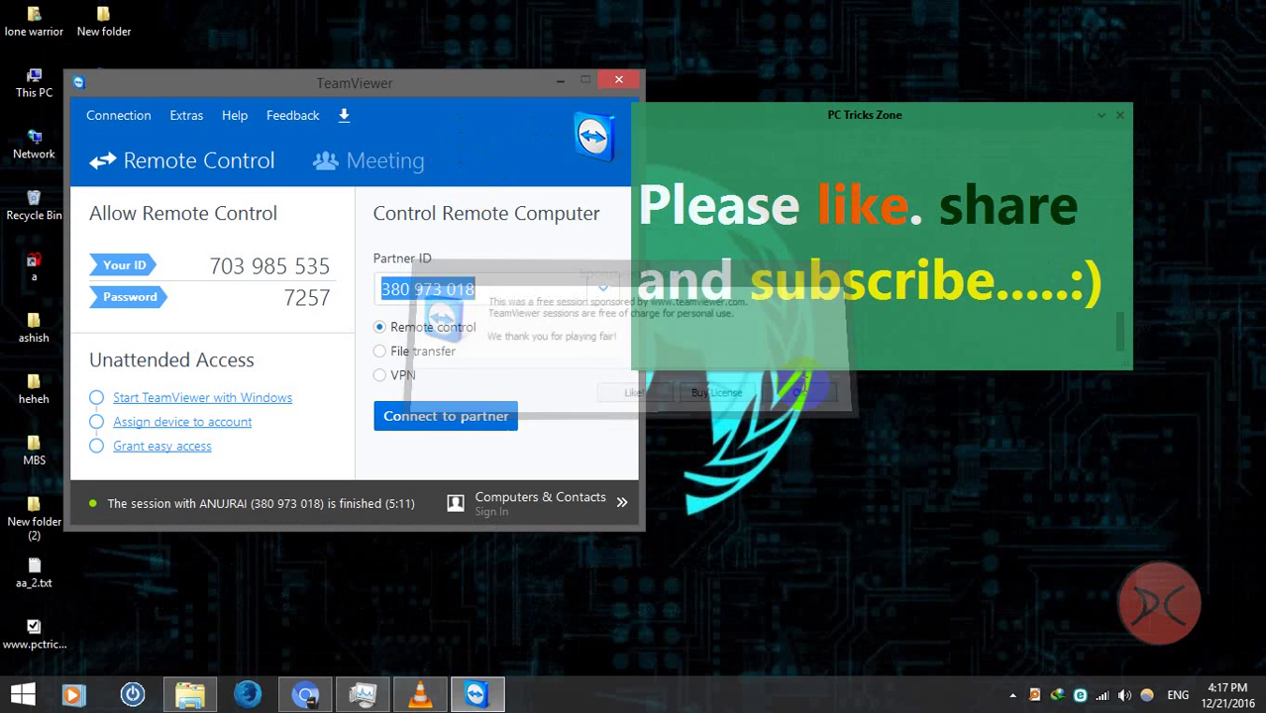